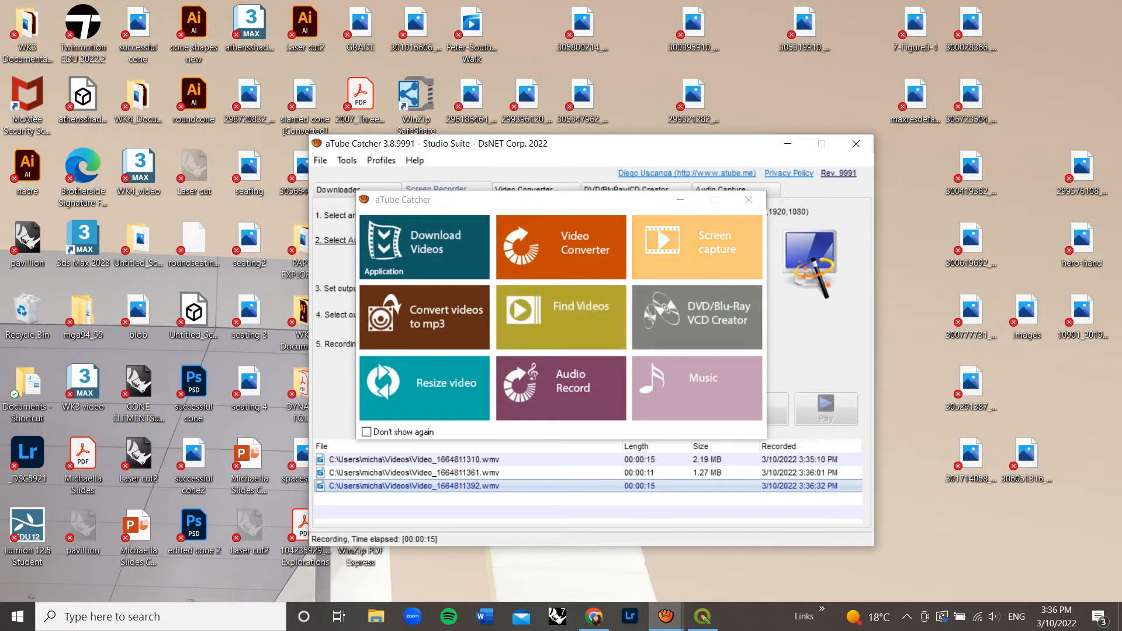
# Step: Switch to QGIS and add the OpenStreetMap XYZ tile layer to the project
pyautogui.click(680, 199)
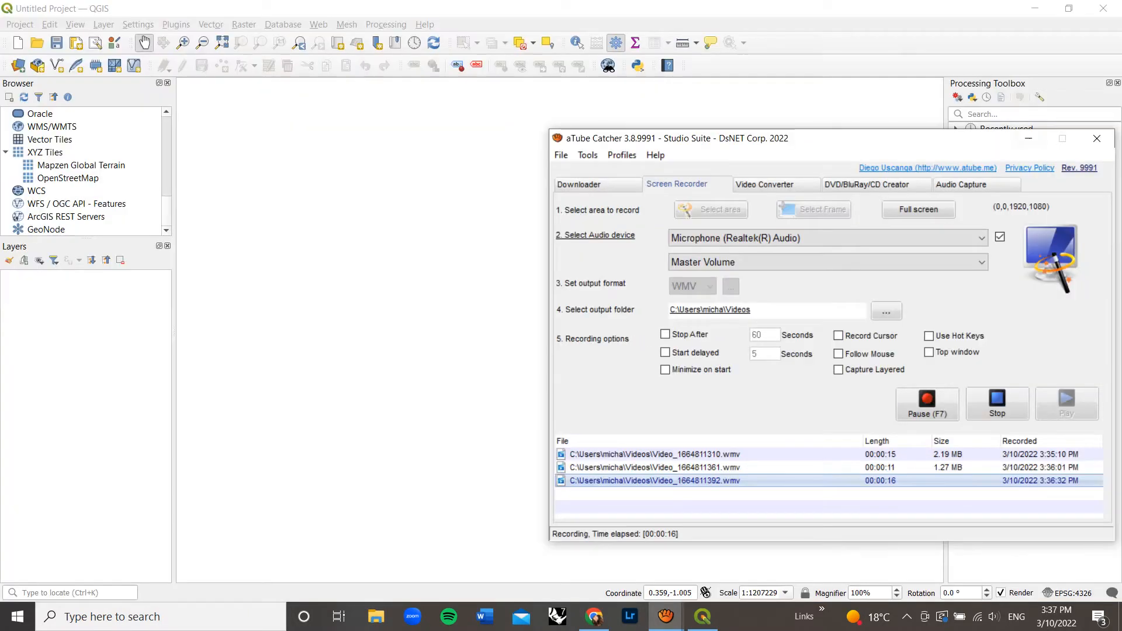
pyautogui.click(1029, 138)
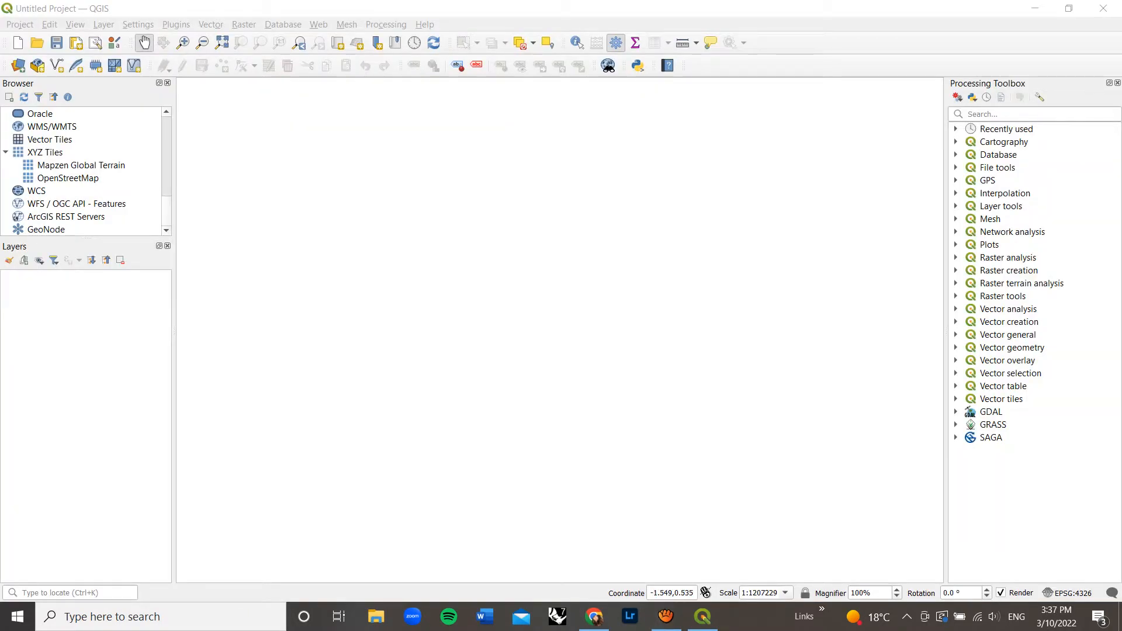
pyautogui.click(68, 179)
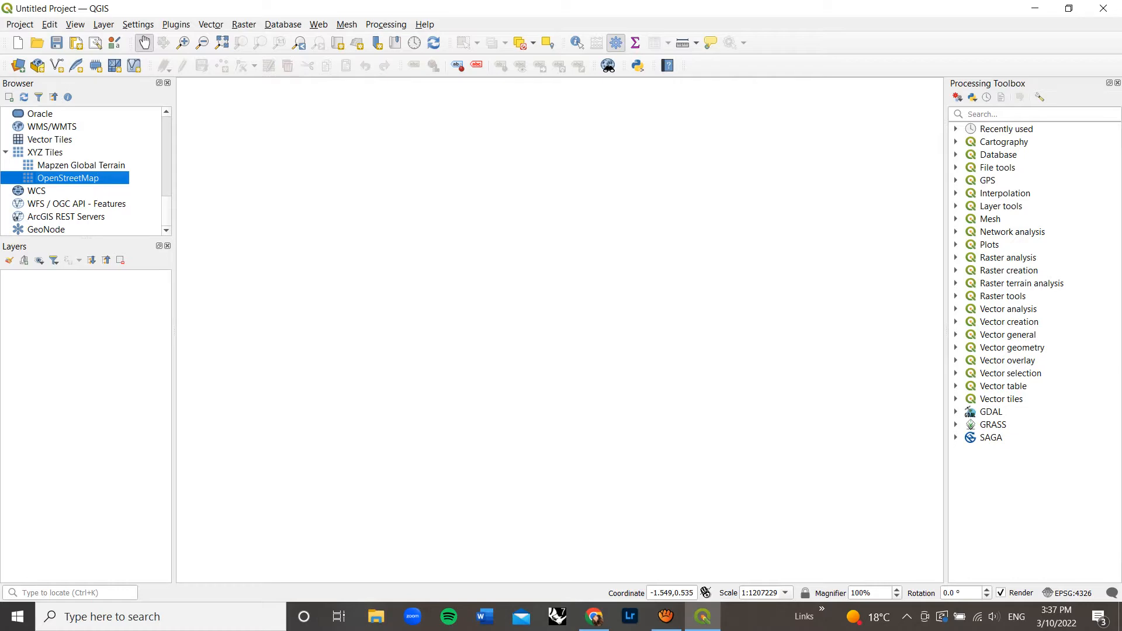
pyautogui.doubleClick(68, 178)
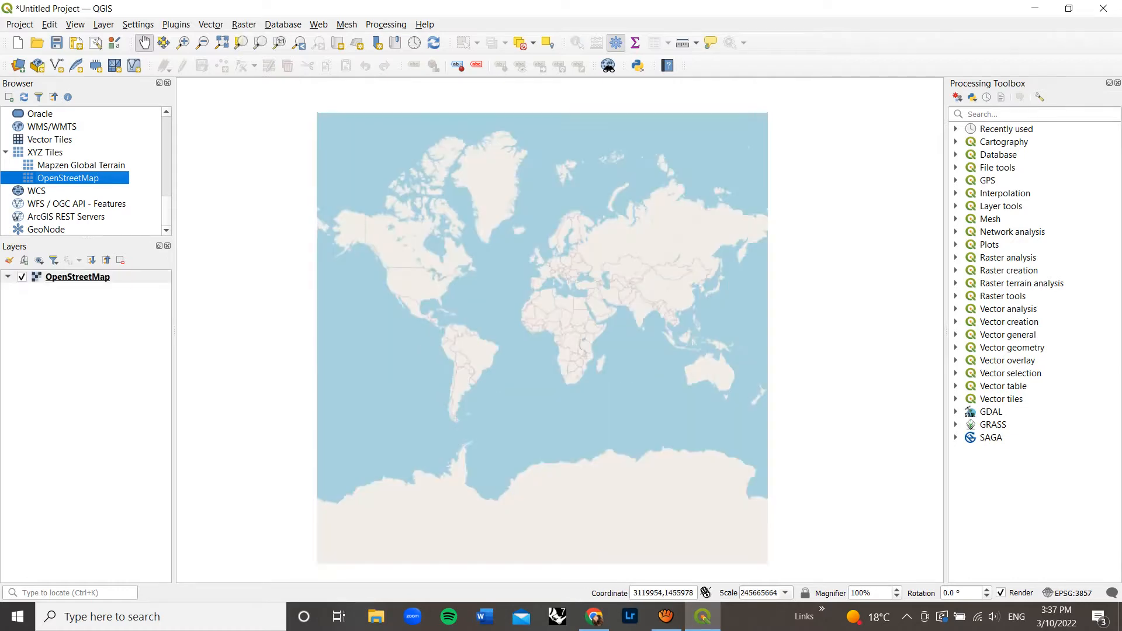
pyautogui.scroll(1, 551, 312)
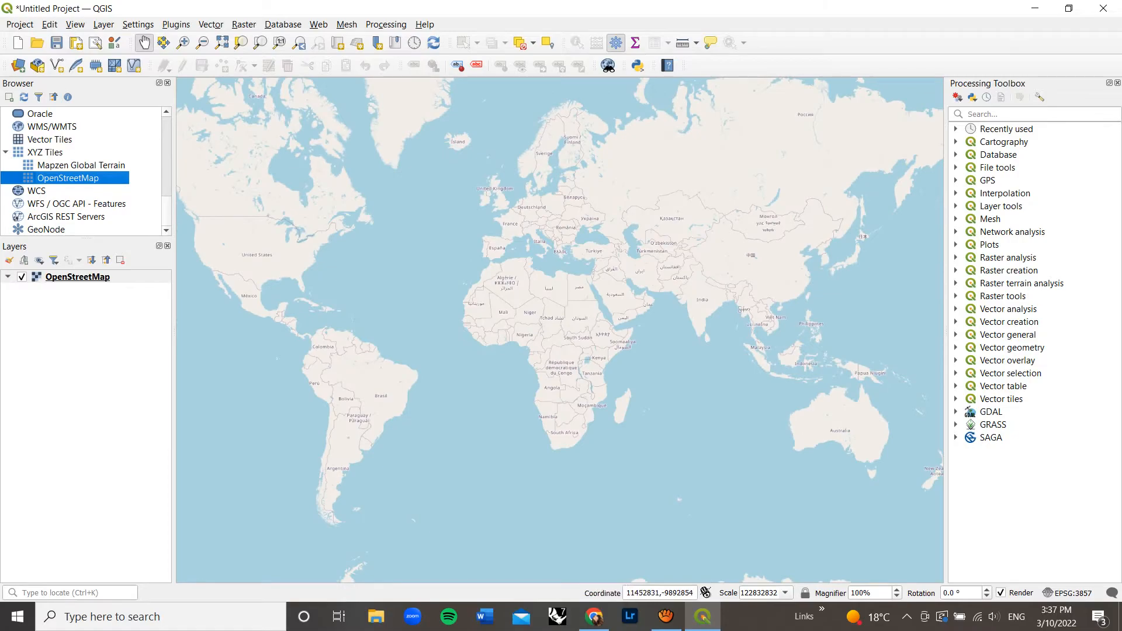
pyautogui.click(702, 617)
pyautogui.click(702, 616)
pyautogui.click(665, 616)
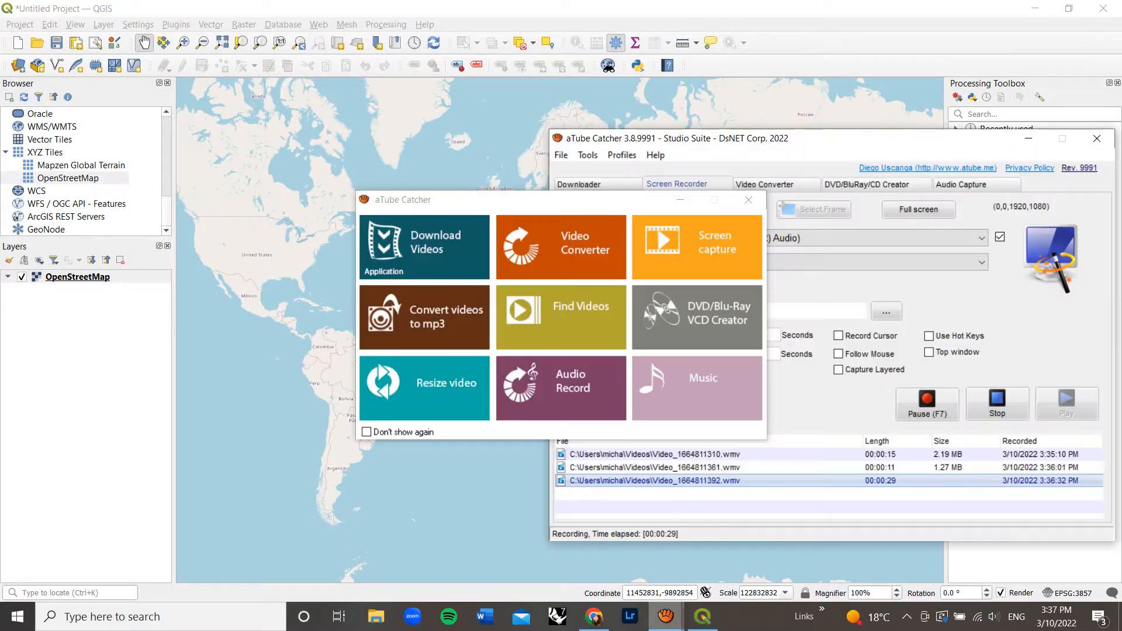
pyautogui.click(927, 404)
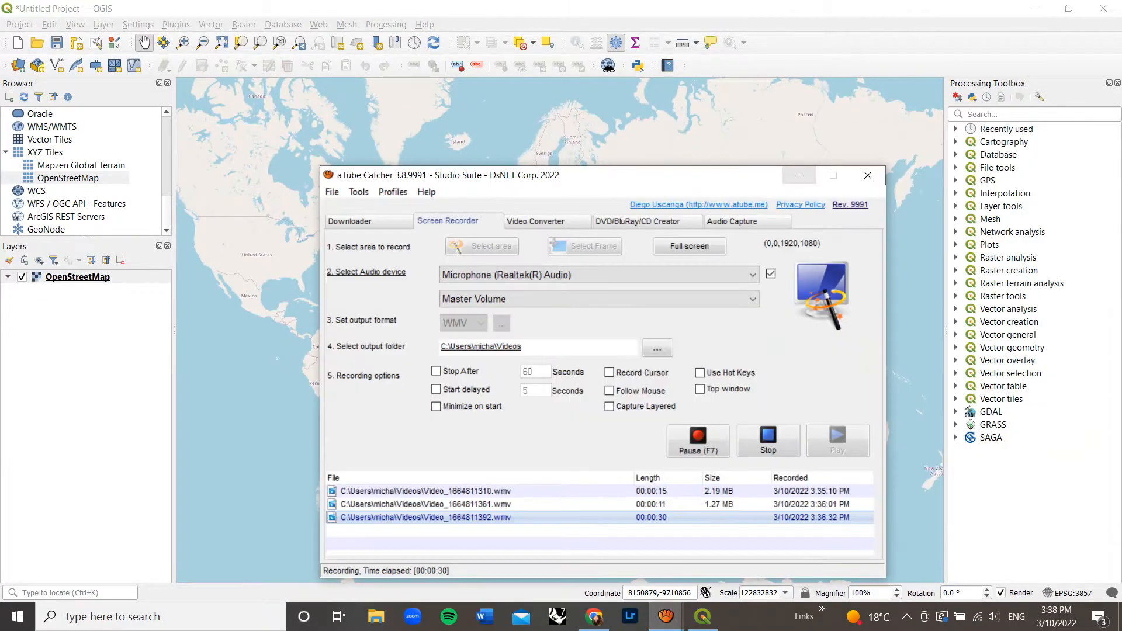
pyautogui.click(798, 174)
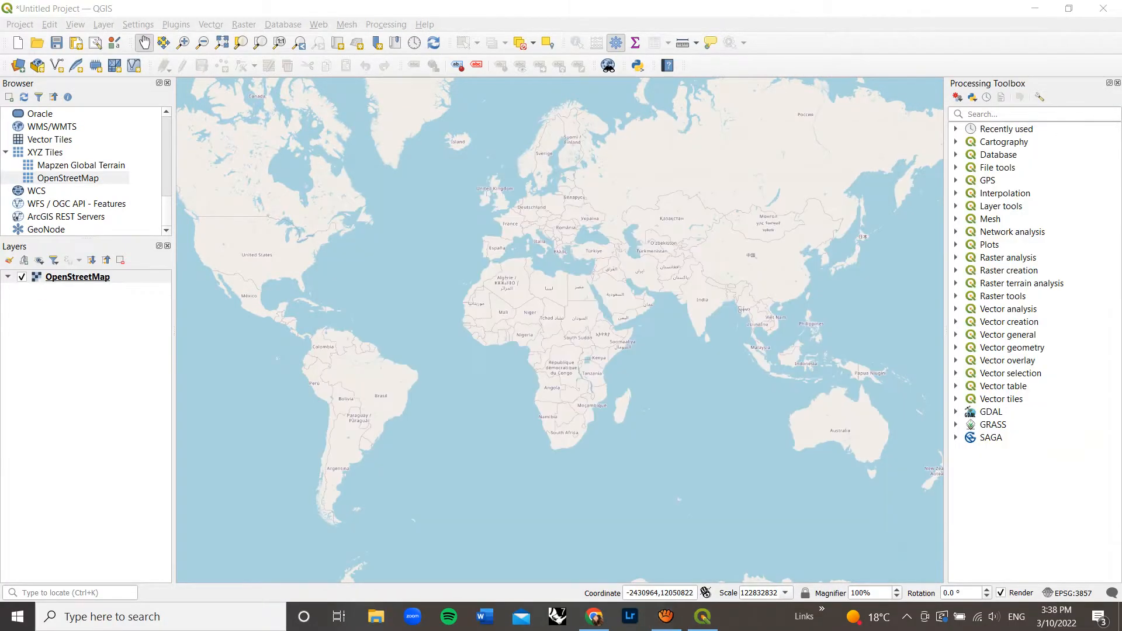
# Step: Search the available plugins for "osm" and install the OSMDownloader plugin
pyautogui.click(176, 24)
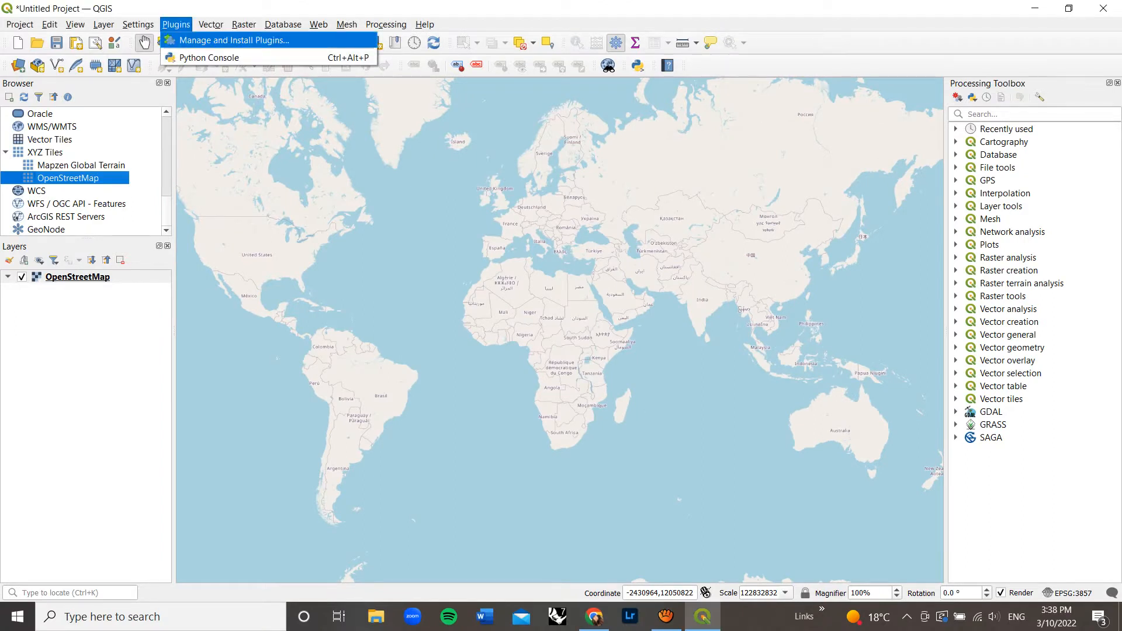
pyautogui.click(216, 40)
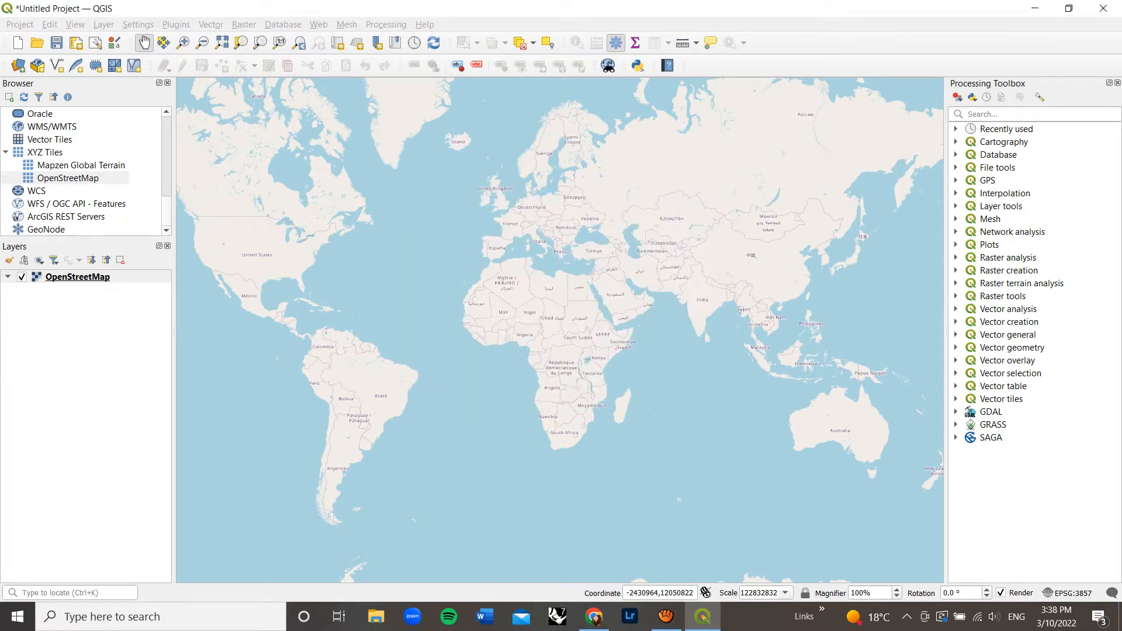
pyautogui.moveTo(526, 161); pyautogui.dragTo(438, 154)
pyautogui.write('osm')
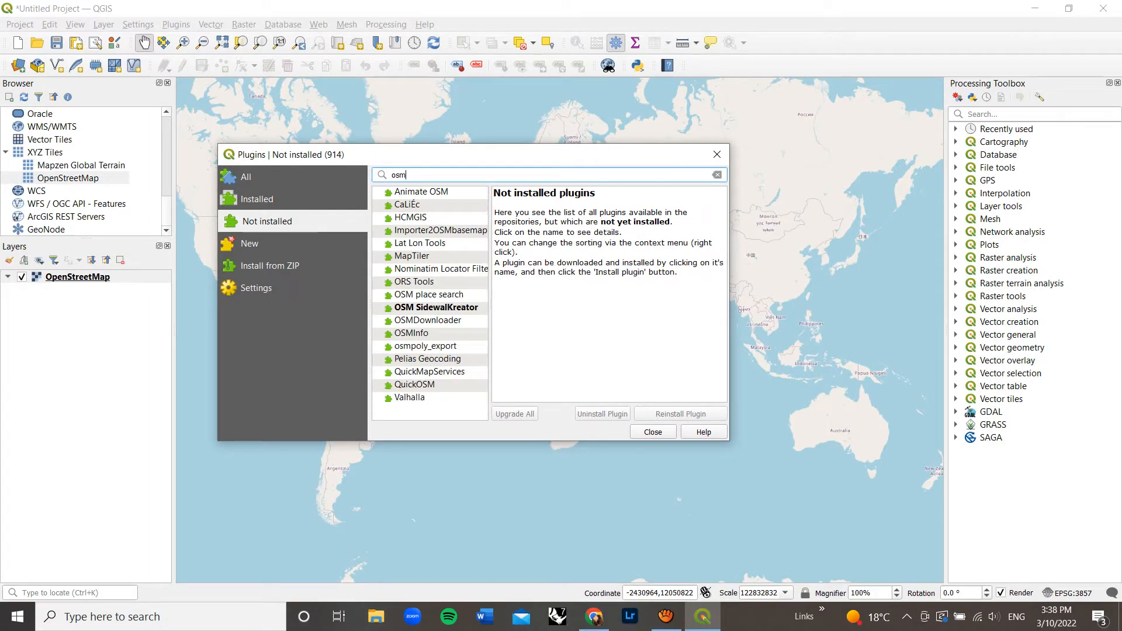
pyautogui.click(435, 307)
pyautogui.click(429, 295)
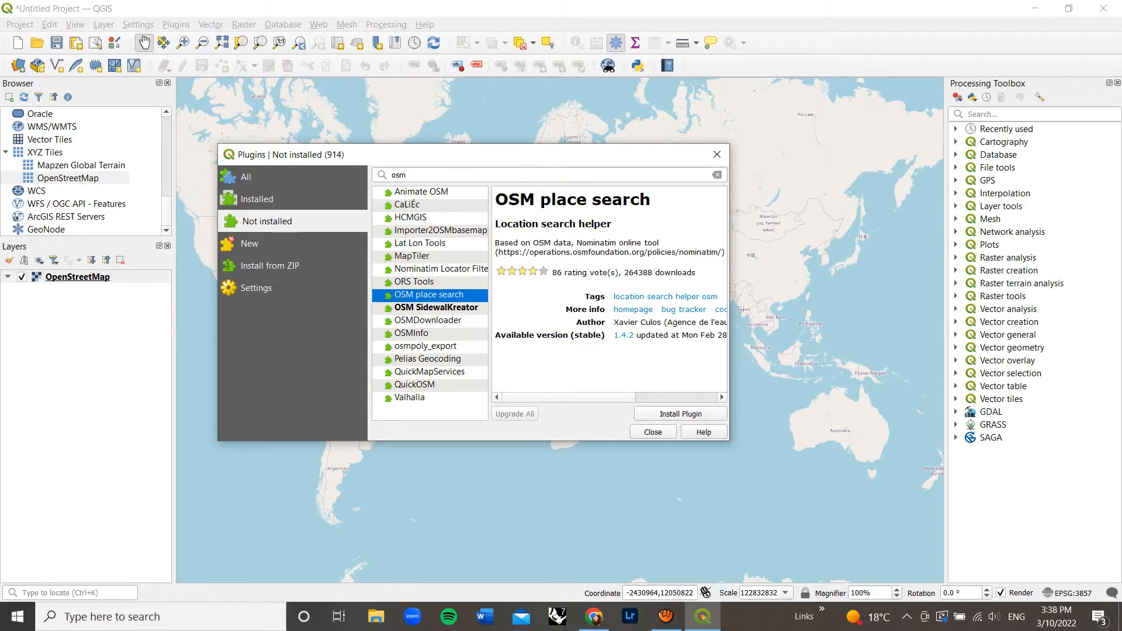
pyautogui.click(412, 333)
pyautogui.click(428, 321)
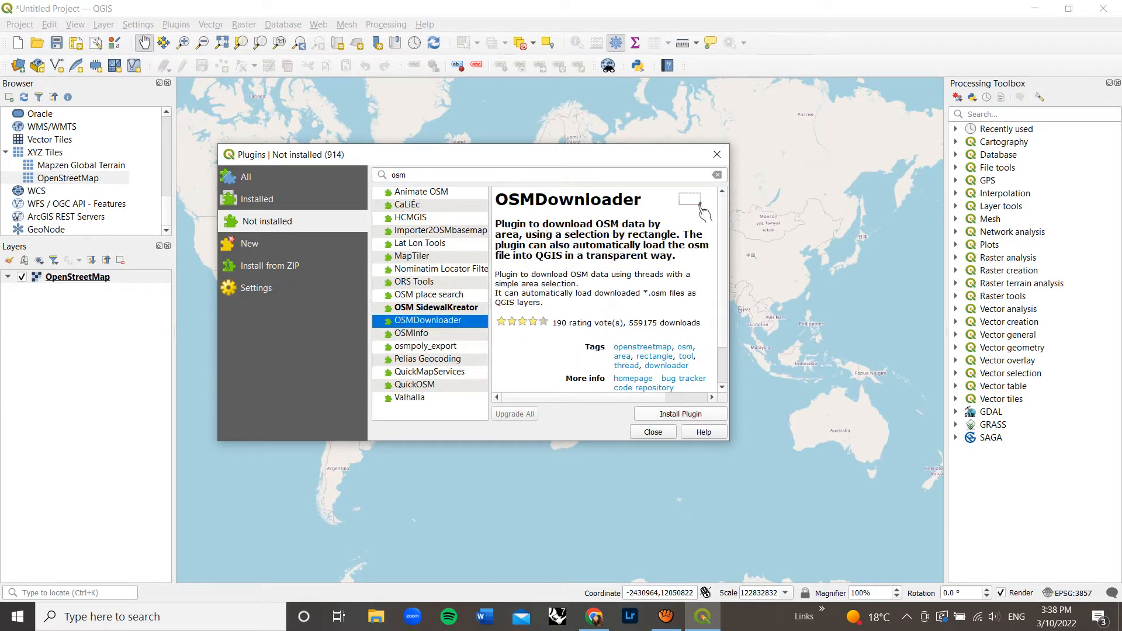
pyautogui.click(681, 413)
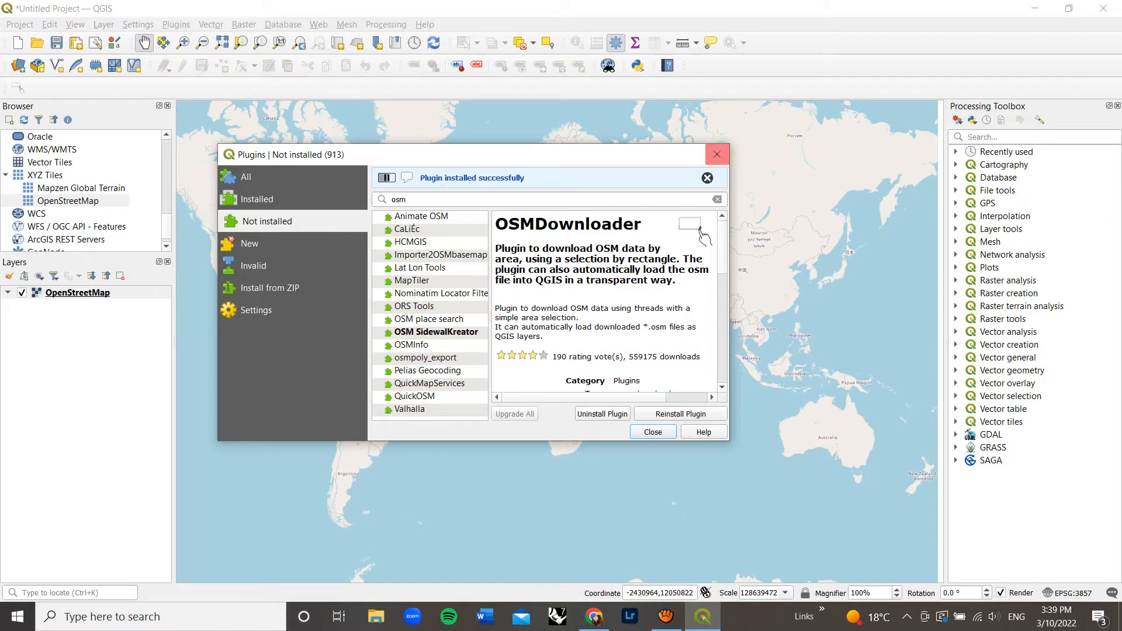
# Step: Close the plugin manager to return to the map
pyautogui.click(666, 616)
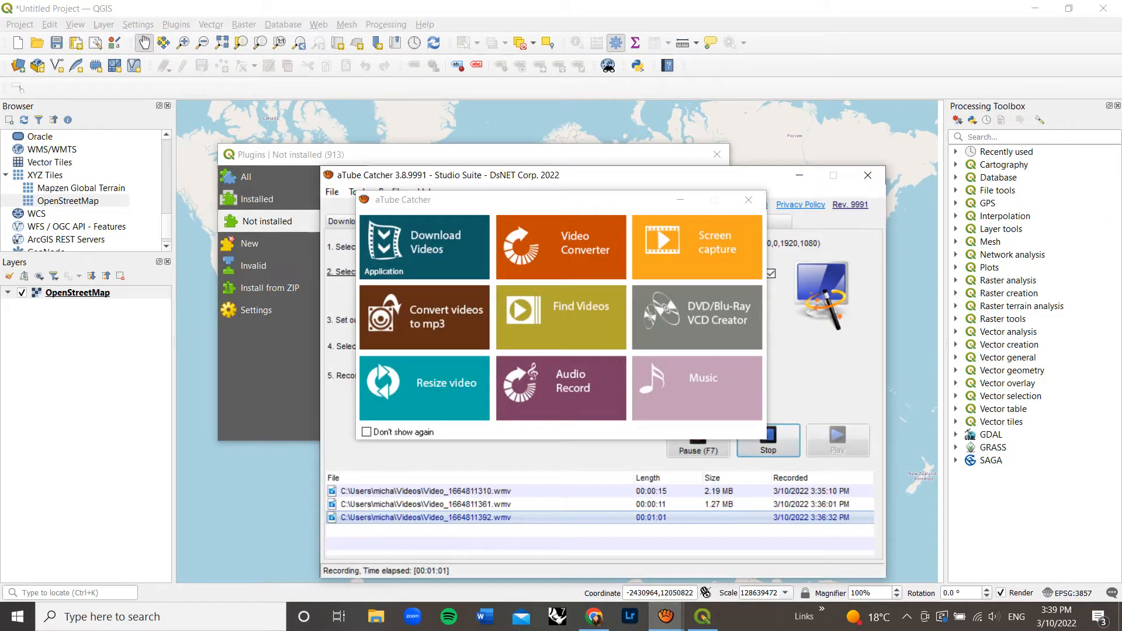
pyautogui.click(799, 175)
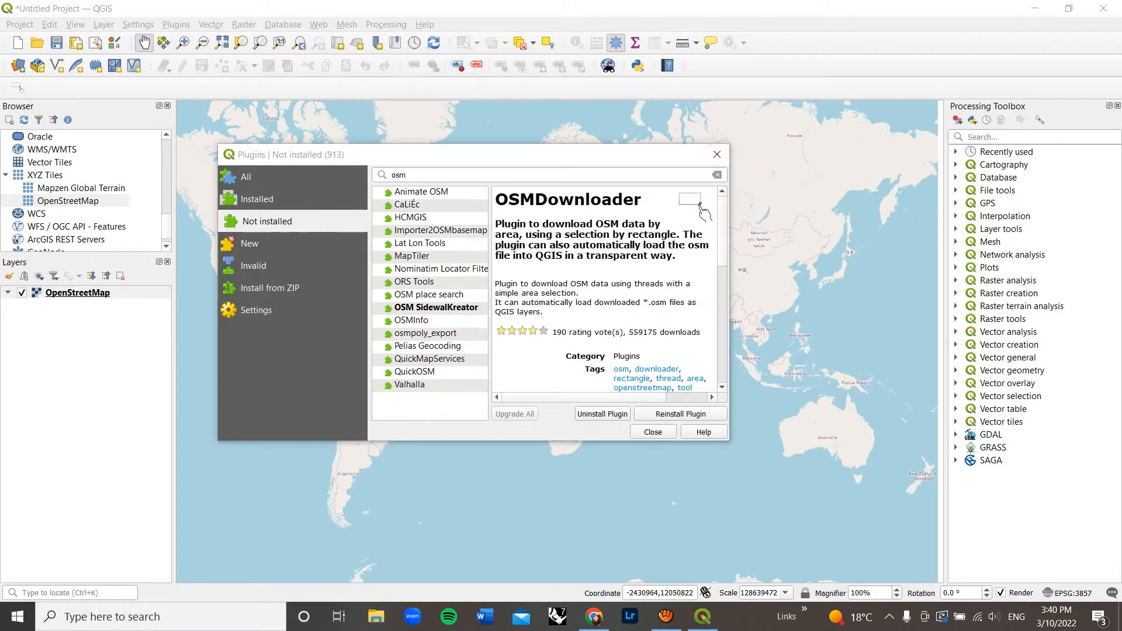
pyautogui.click(717, 154)
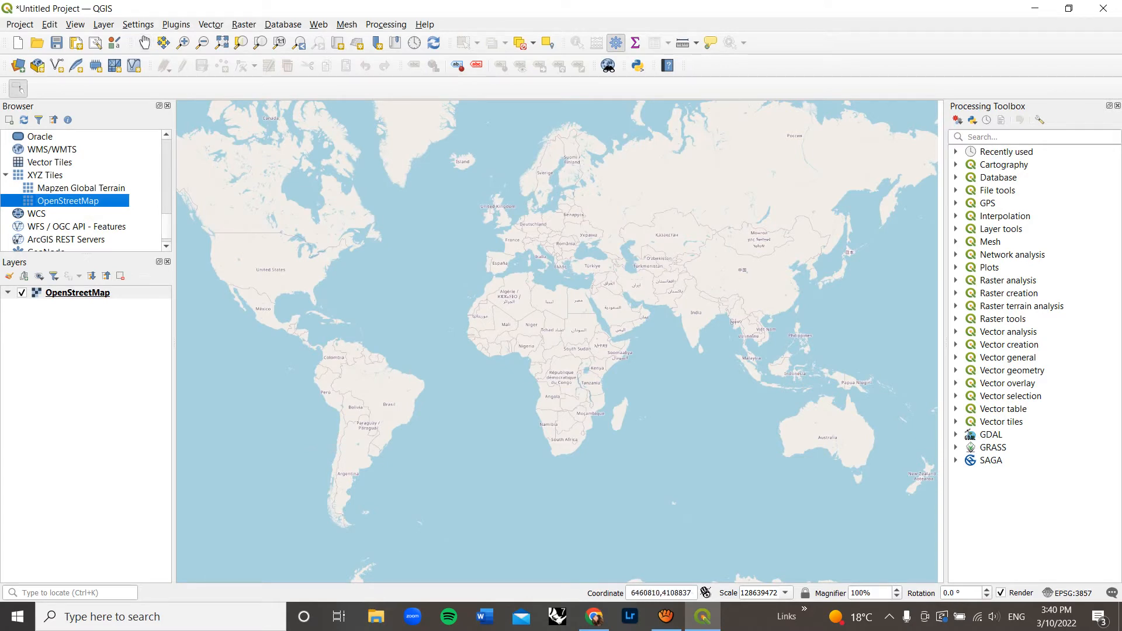
# Step: Mark a rectangular OSM download area on the map around central Melbourne, including Docklands and Southbank
pyautogui.scroll(4, 859, 467)
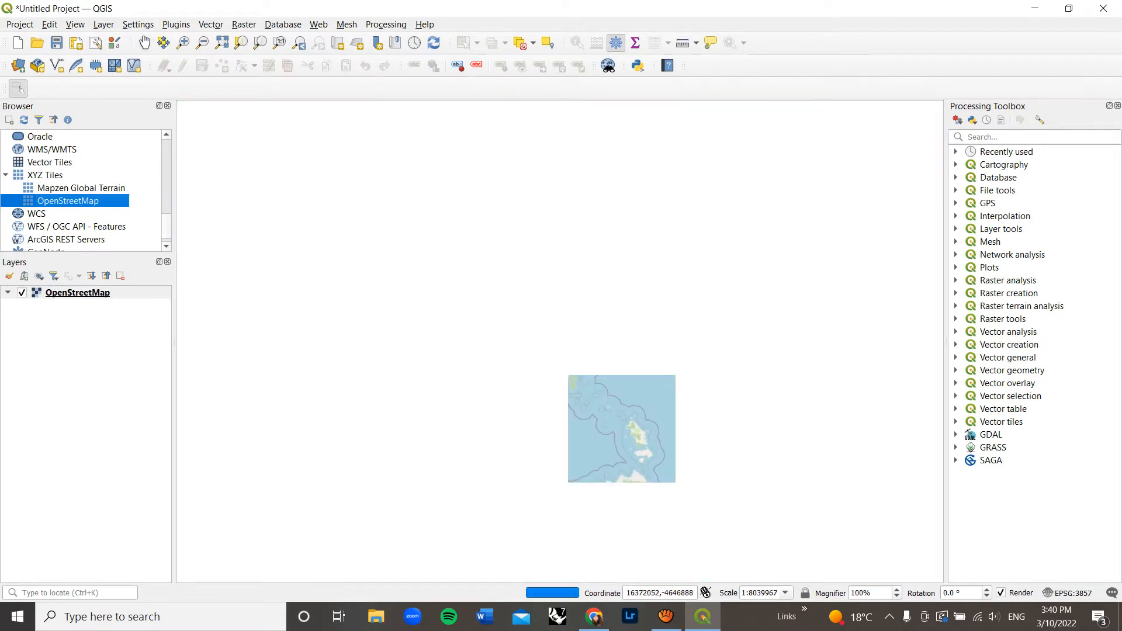
pyautogui.scroll(2, 535, 361)
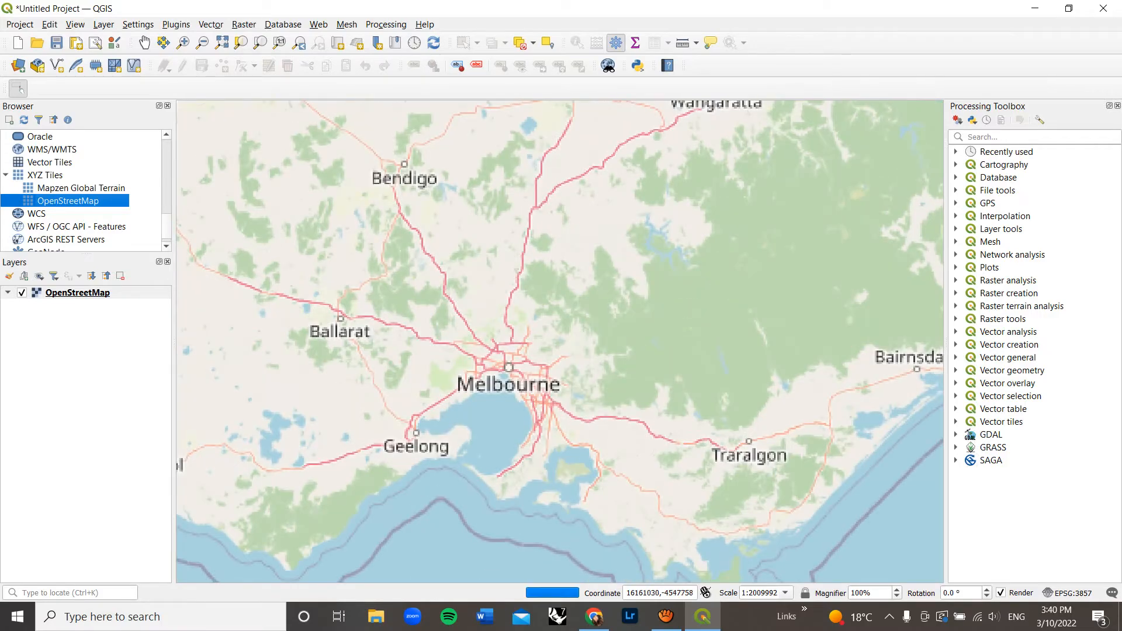
pyautogui.scroll(3, 506, 409)
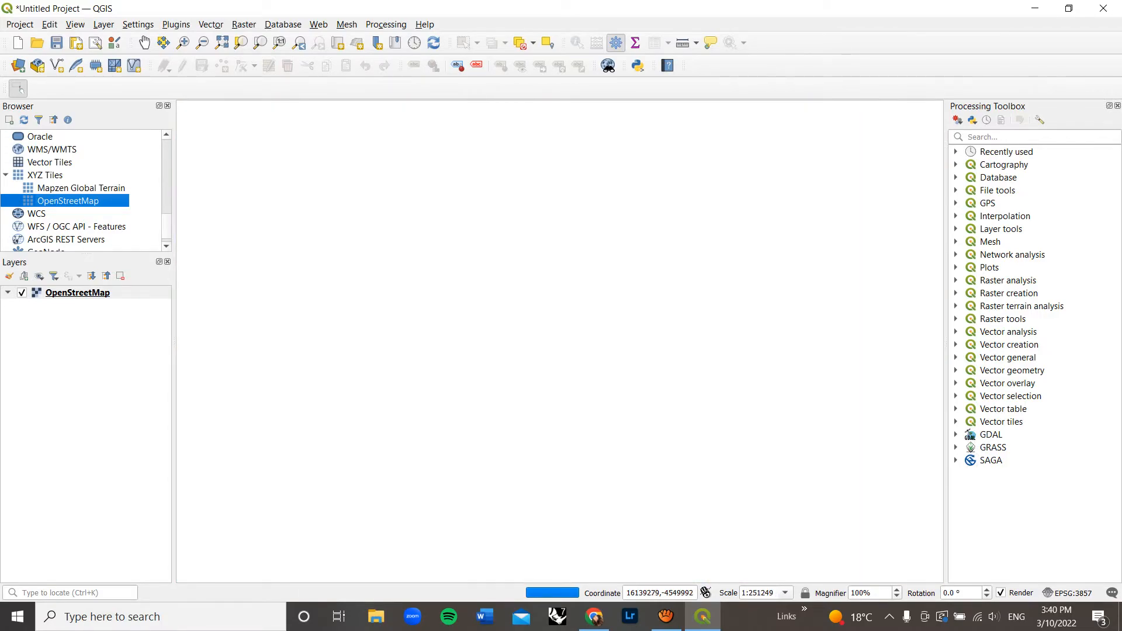
pyautogui.scroll(3, 508, 403)
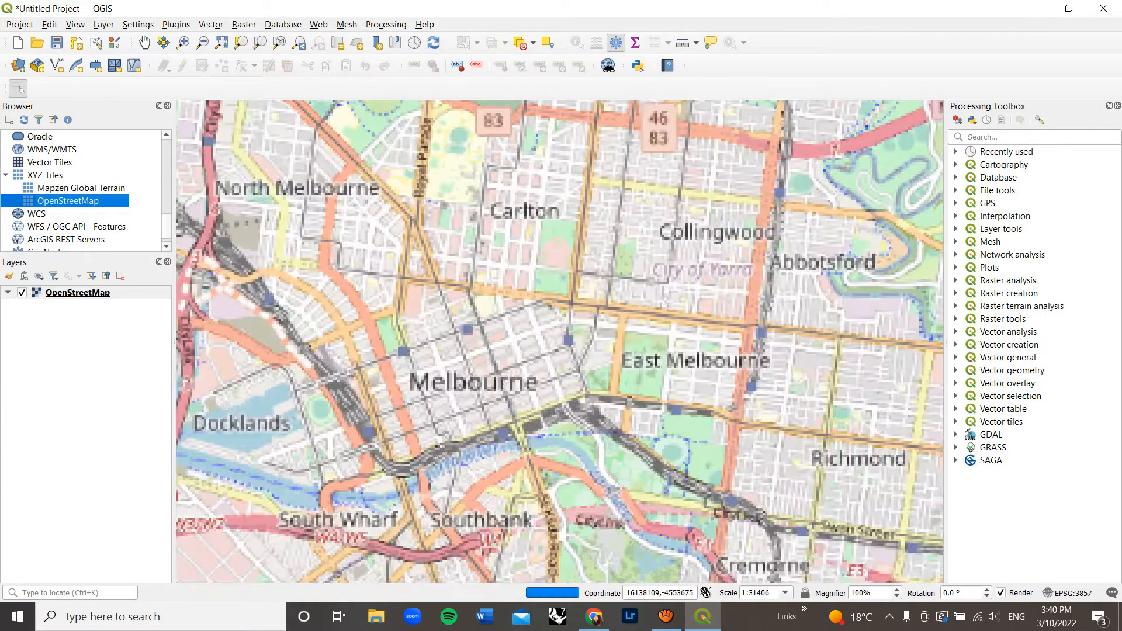
pyautogui.scroll(2, 462, 387)
pyautogui.scroll(-1, 464, 383)
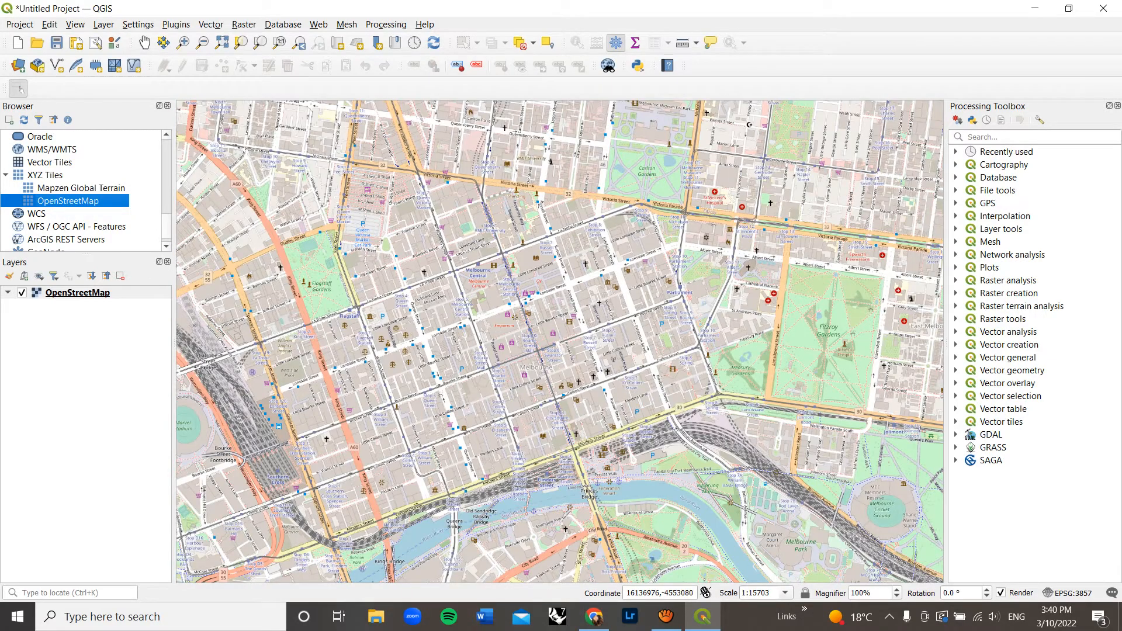
pyautogui.scroll(-1, 445, 348)
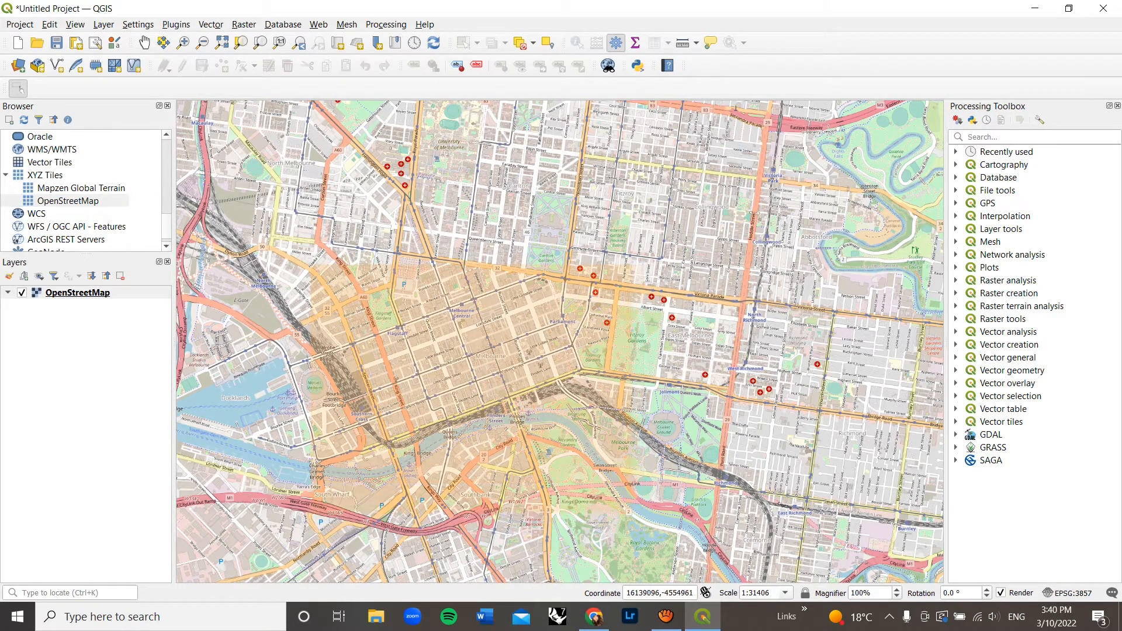
pyautogui.moveTo(308, 264); pyautogui.dragTo(629, 509)
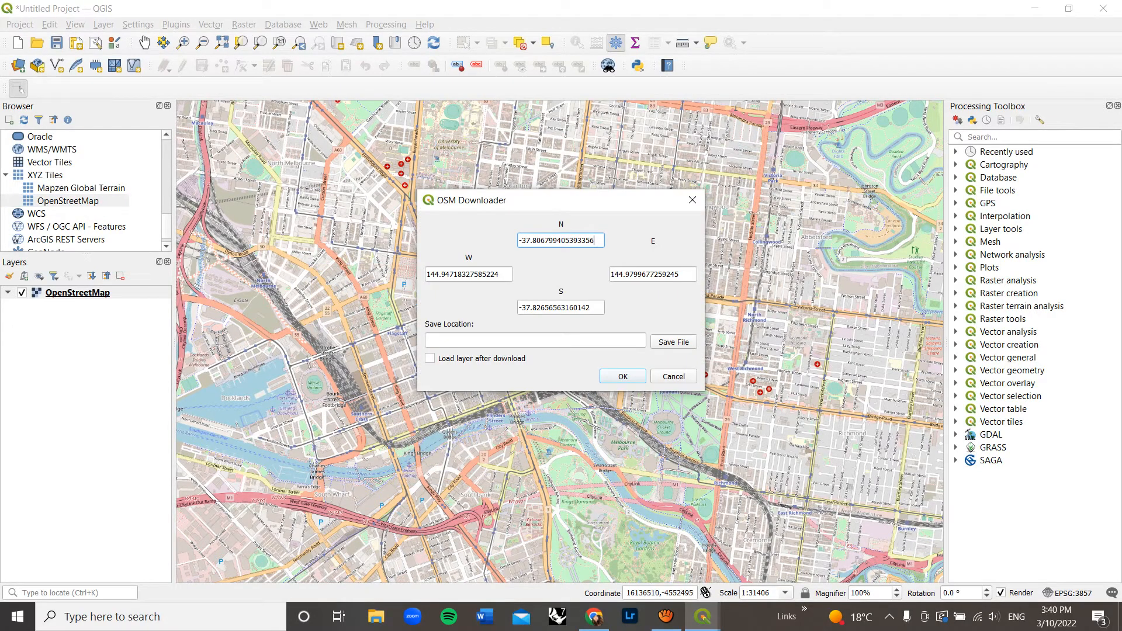
pyautogui.press('Return')
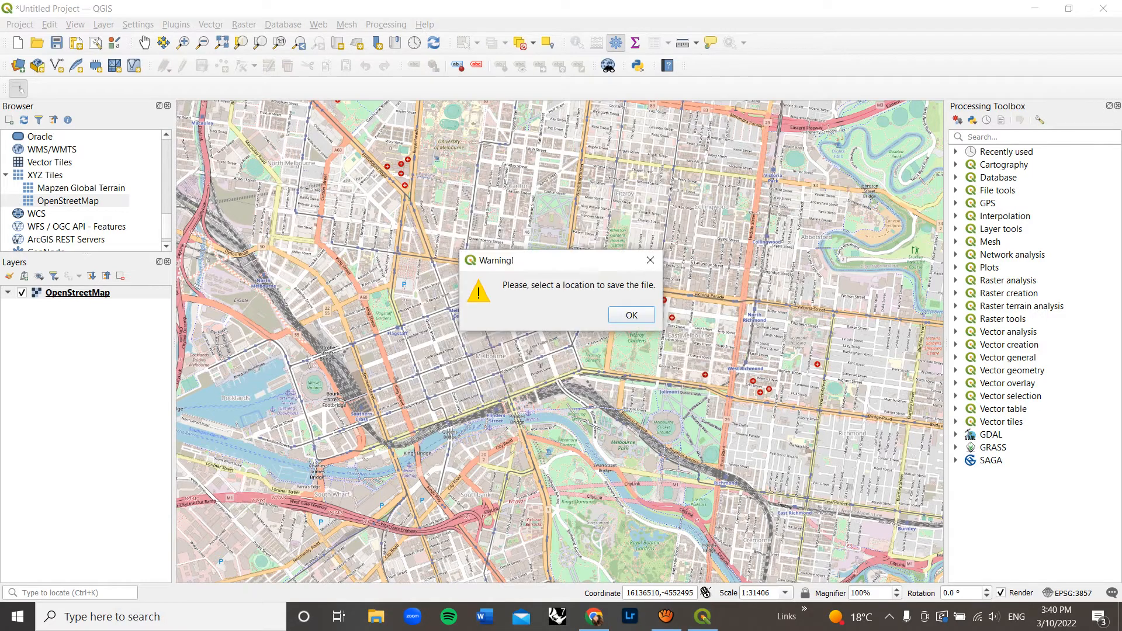
pyautogui.press('Return')
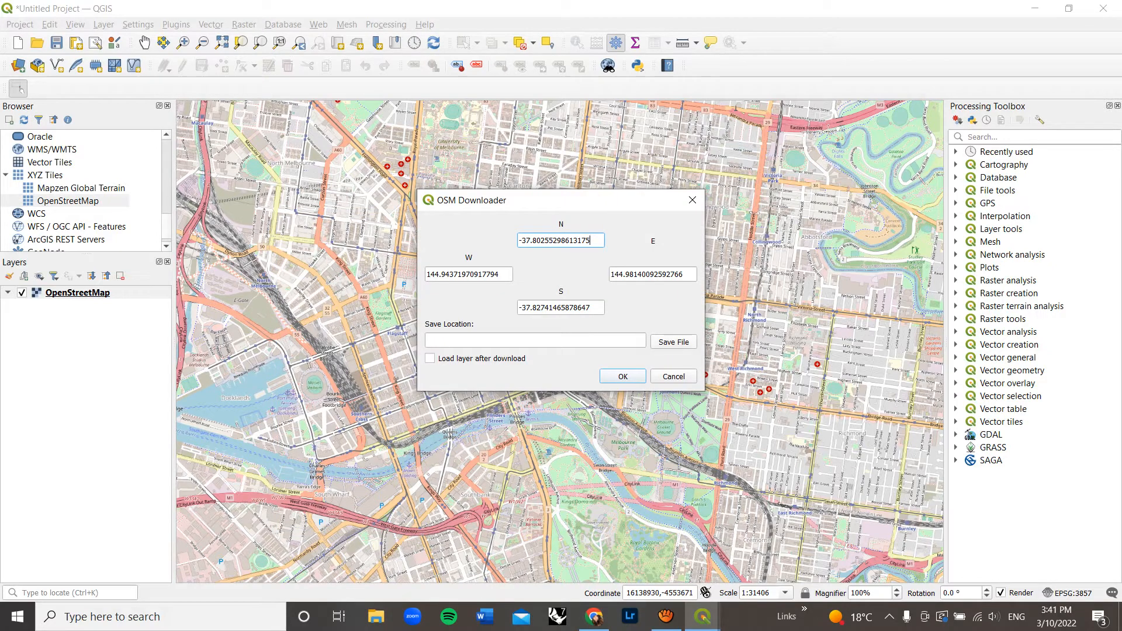
# Step: Browse for the OSM download's save location and create a folder named "osm map" in Documents
pyautogui.click(535, 341)
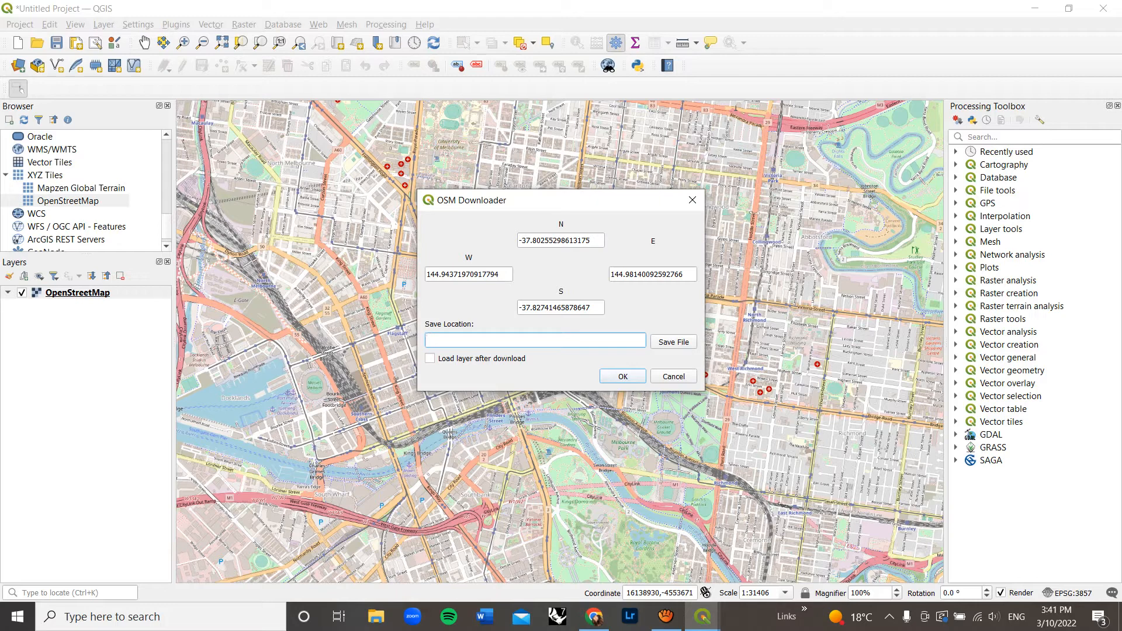
pyautogui.write('osm map')
pyautogui.click(673, 342)
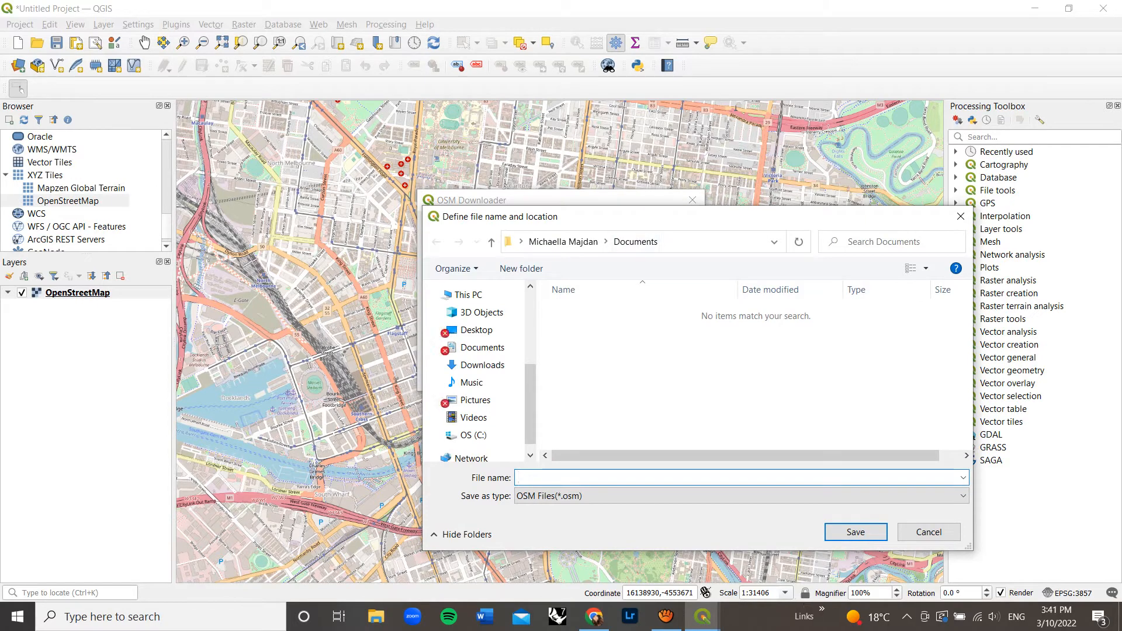
pyautogui.rightClick(608, 320)
pyautogui.moveTo(671, 522)
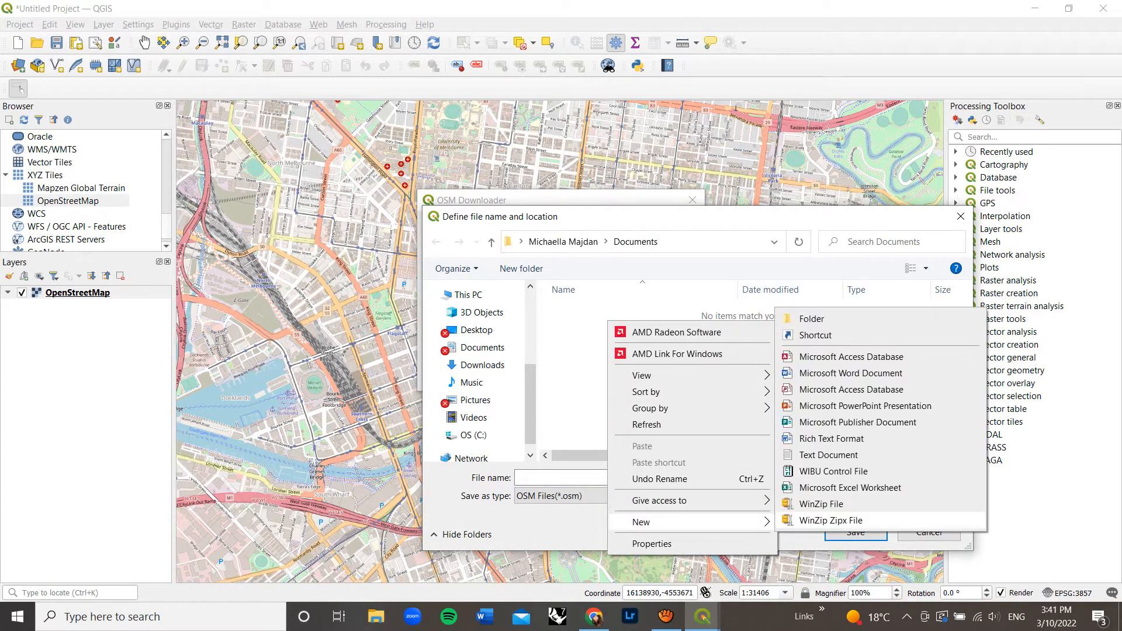
pyautogui.click(803, 319)
pyautogui.press('BackSpace')
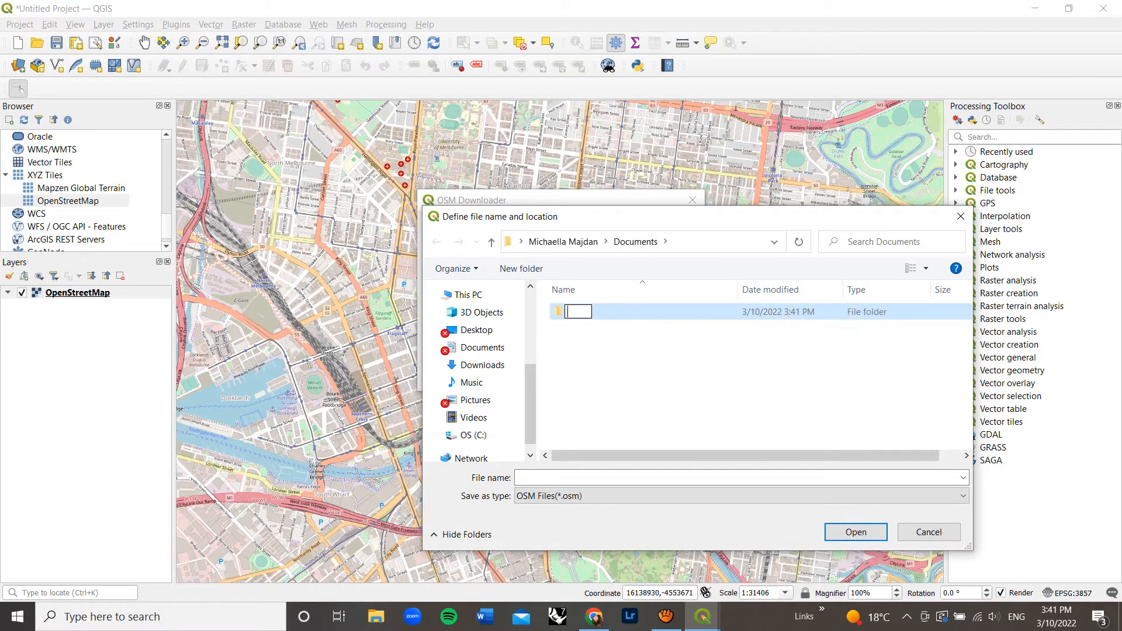
pyautogui.write('osm map')
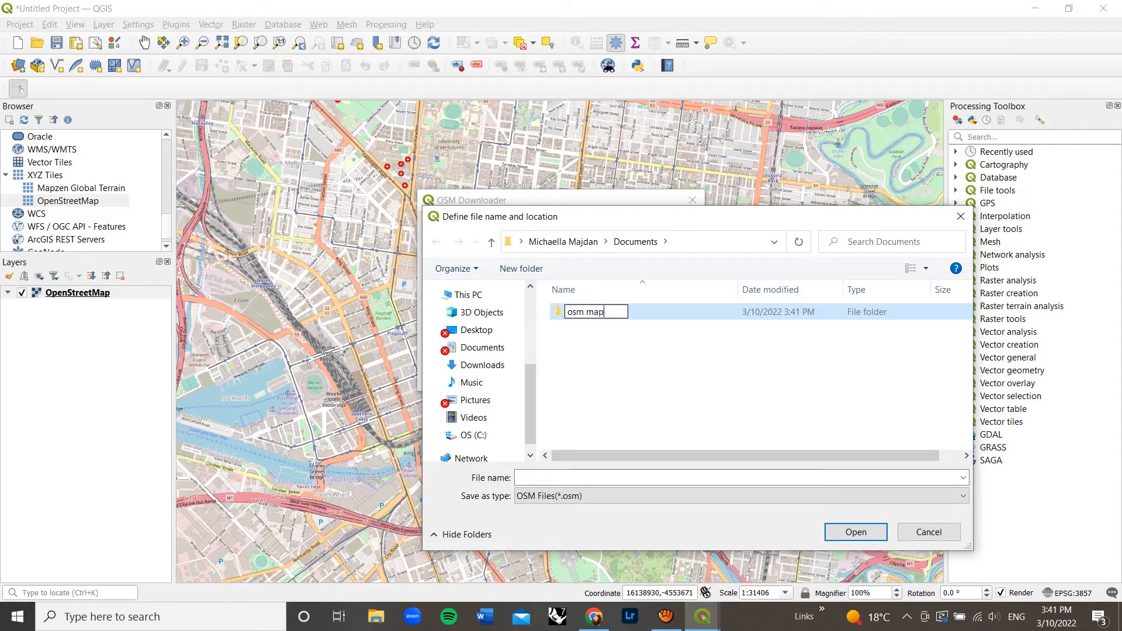
pyautogui.press('Return')
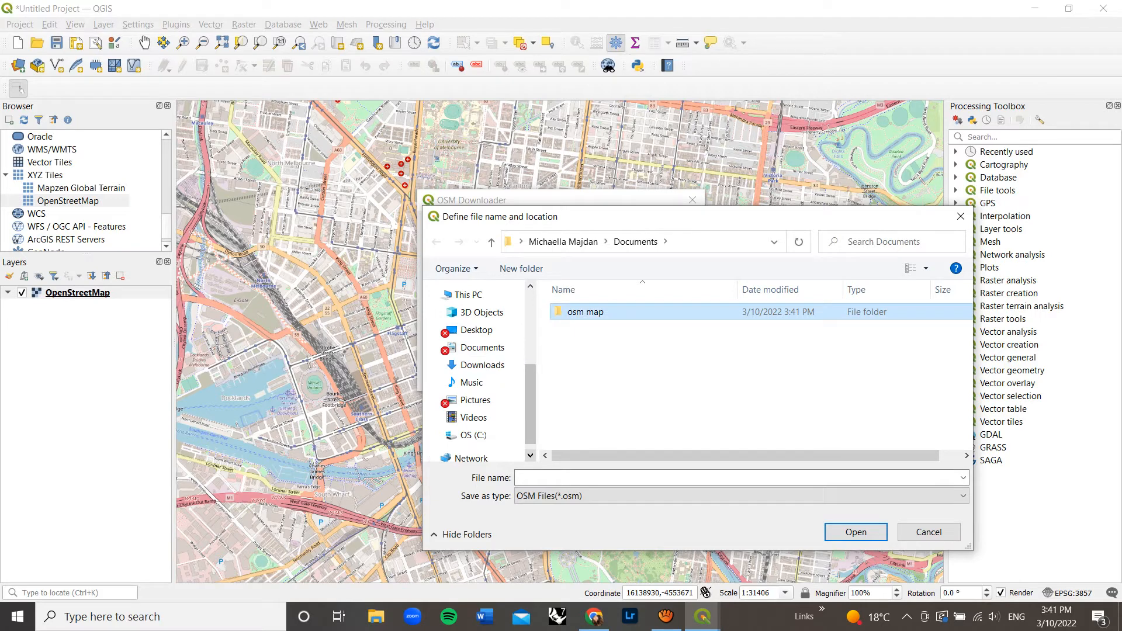
# Step: Save the OSM download as "osm map" inside the "osm map" folder in Documents and start the download
pyautogui.click(584, 477)
pyautogui.write('osm')
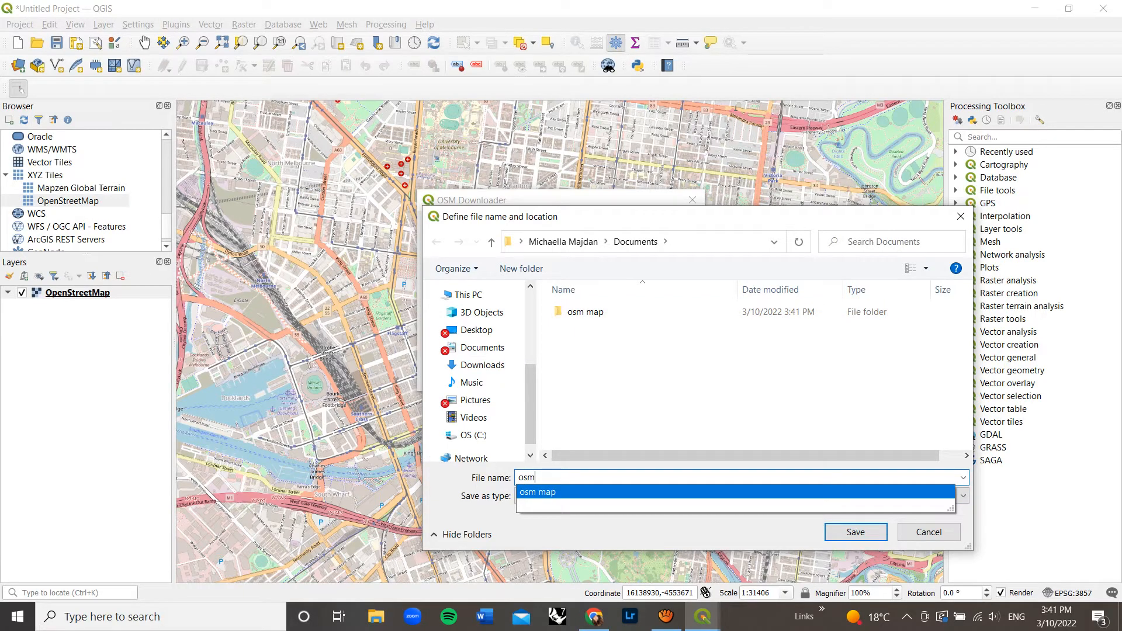
pyautogui.press('Return')
pyautogui.press('Return')
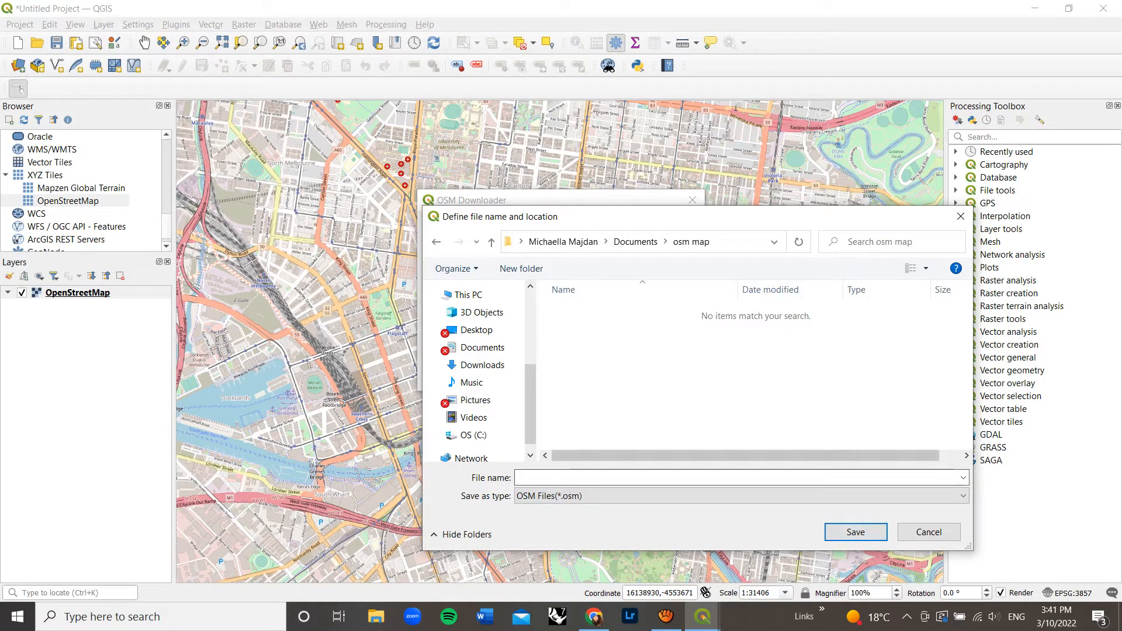
pyautogui.write('osm ')
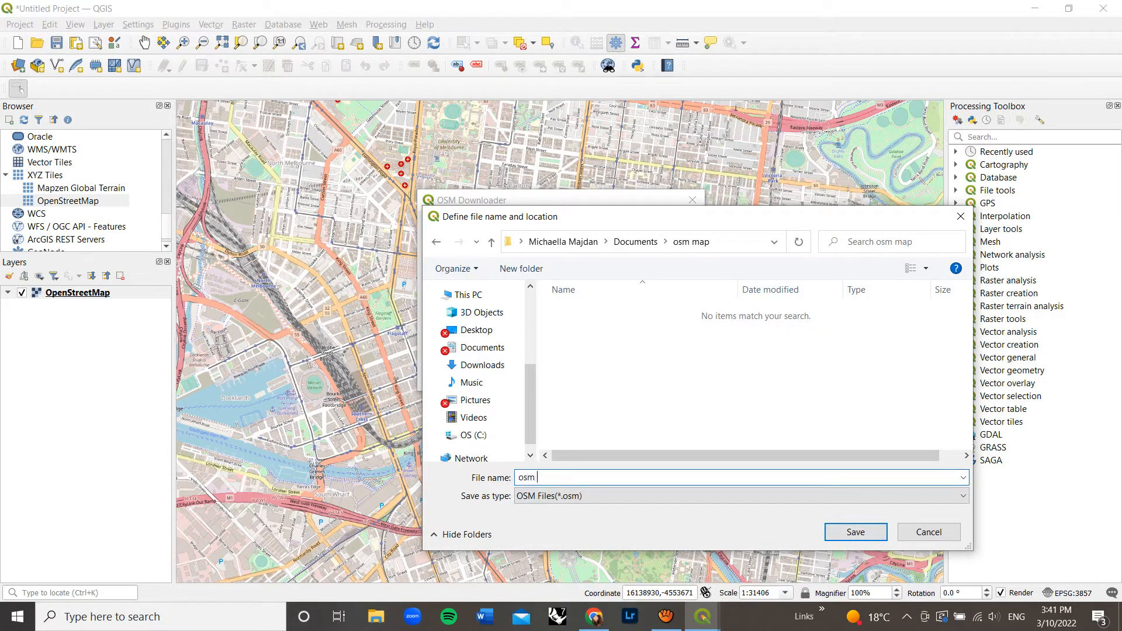
pyautogui.write('map')
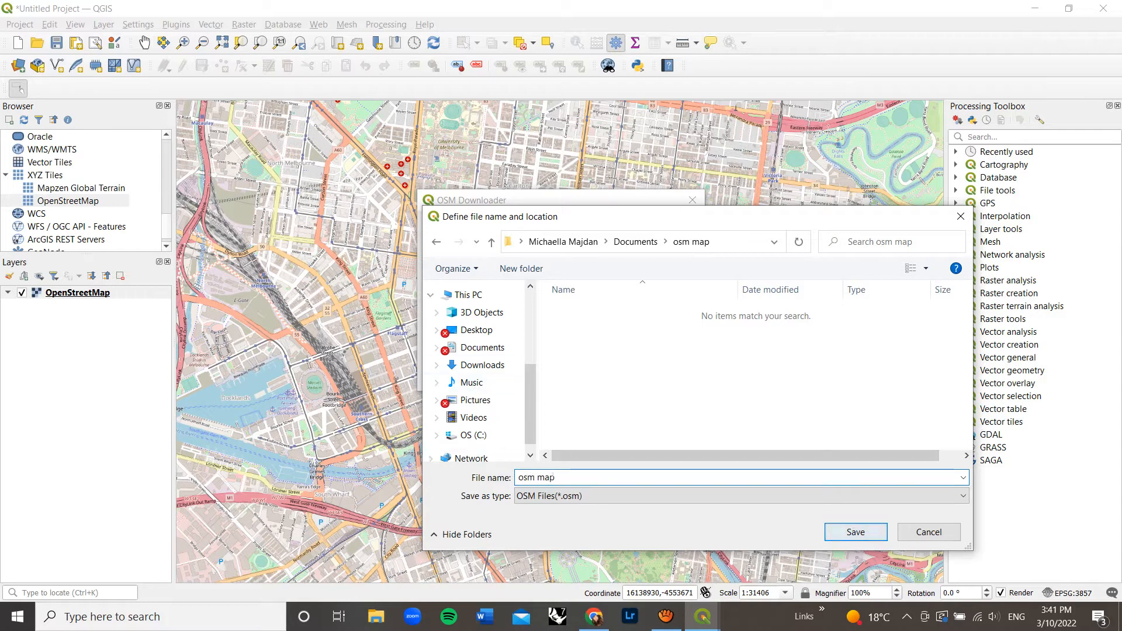
pyautogui.click(855, 532)
pyautogui.click(612, 379)
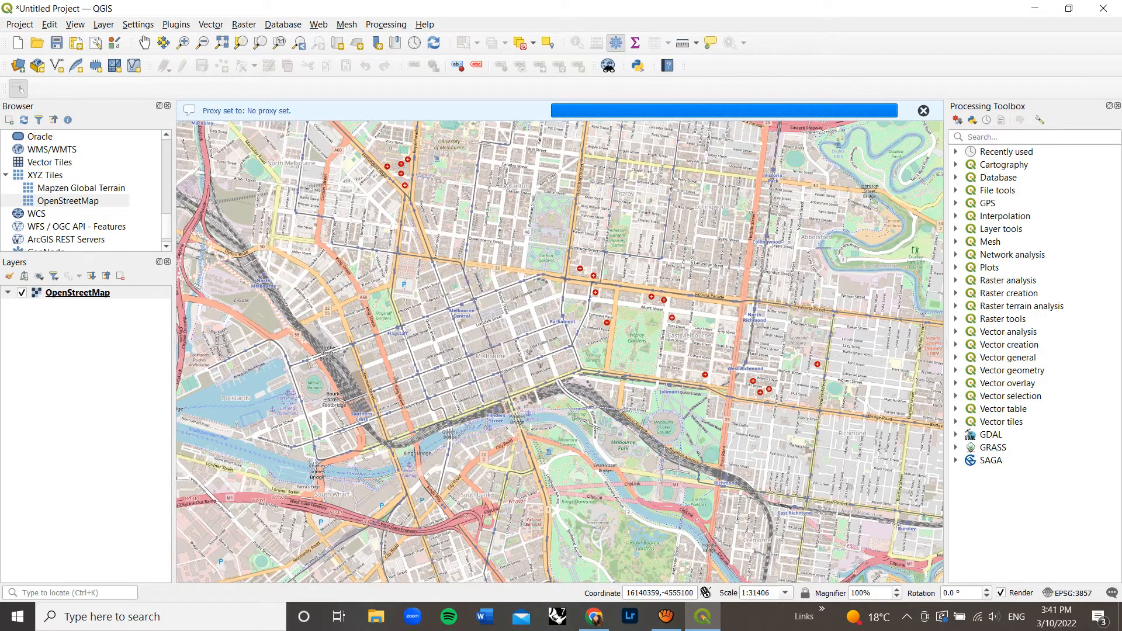
pyautogui.click(666, 617)
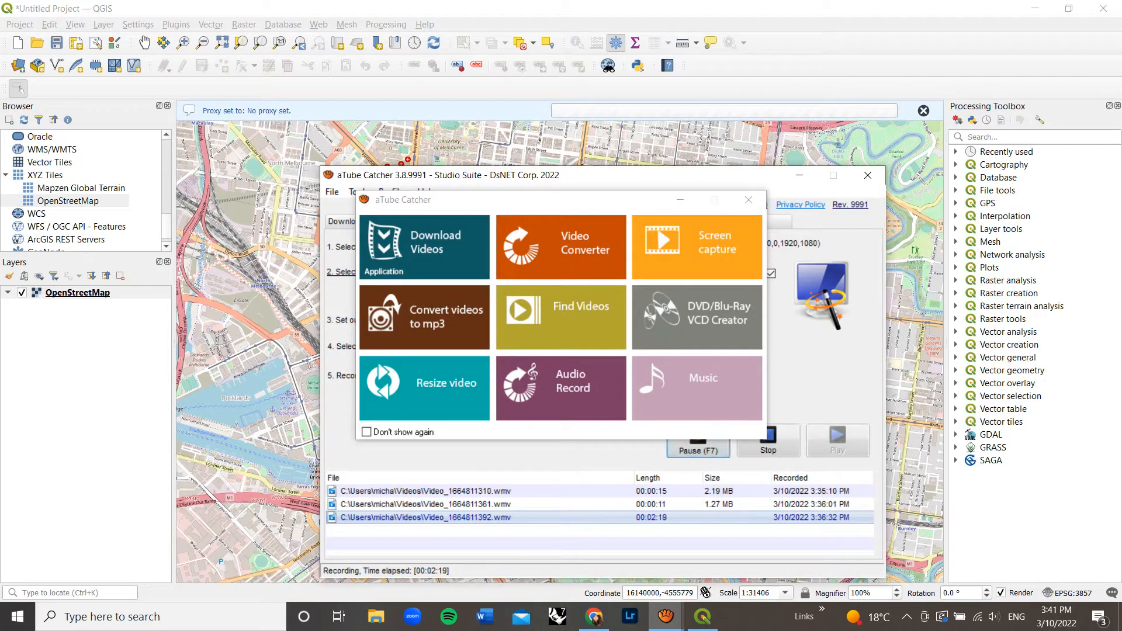
pyautogui.click(748, 199)
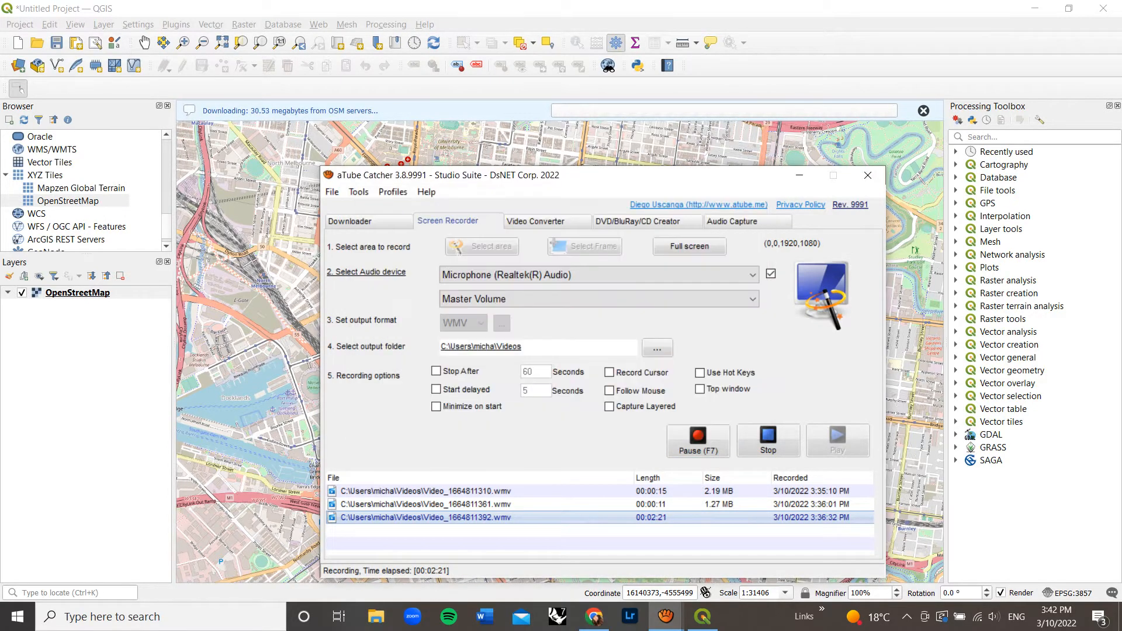
pyautogui.click(800, 175)
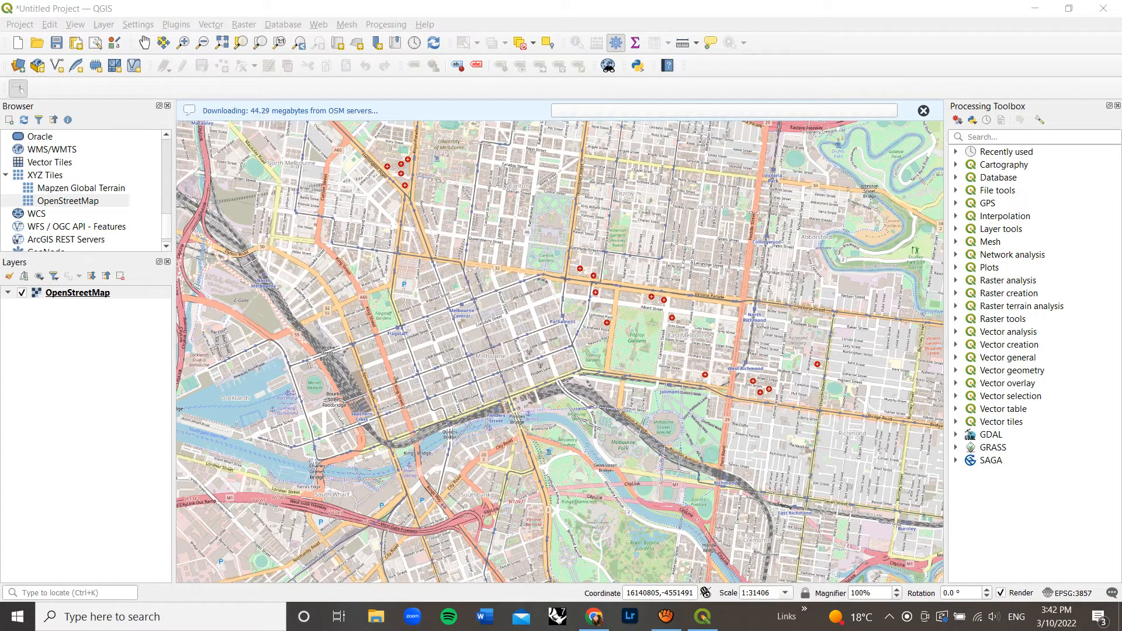
pyautogui.click(666, 617)
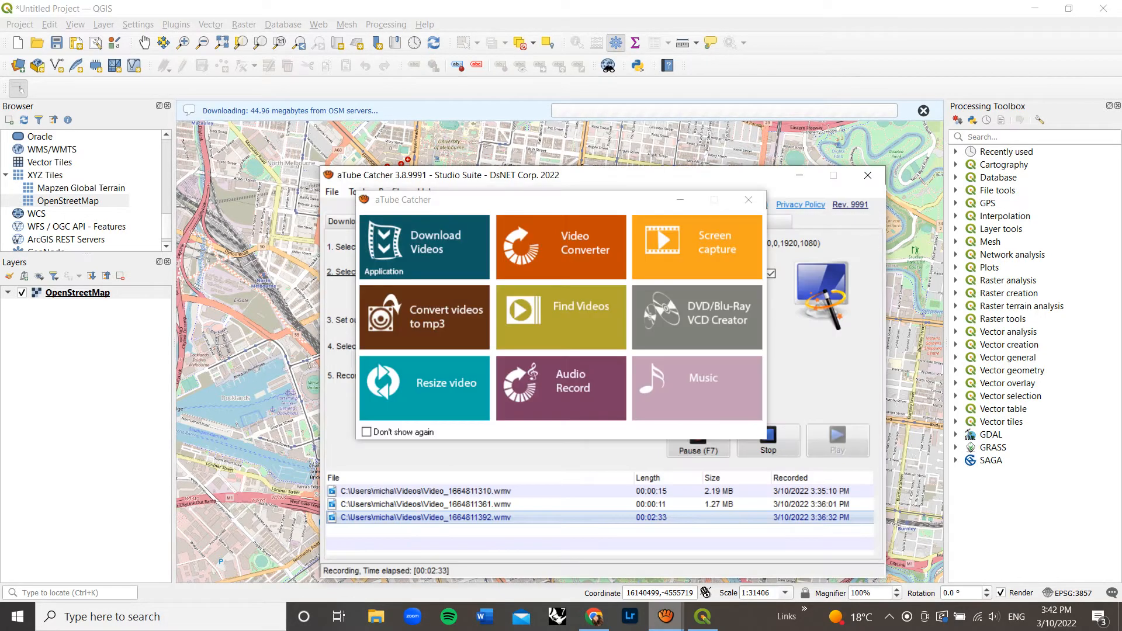
pyautogui.click(680, 200)
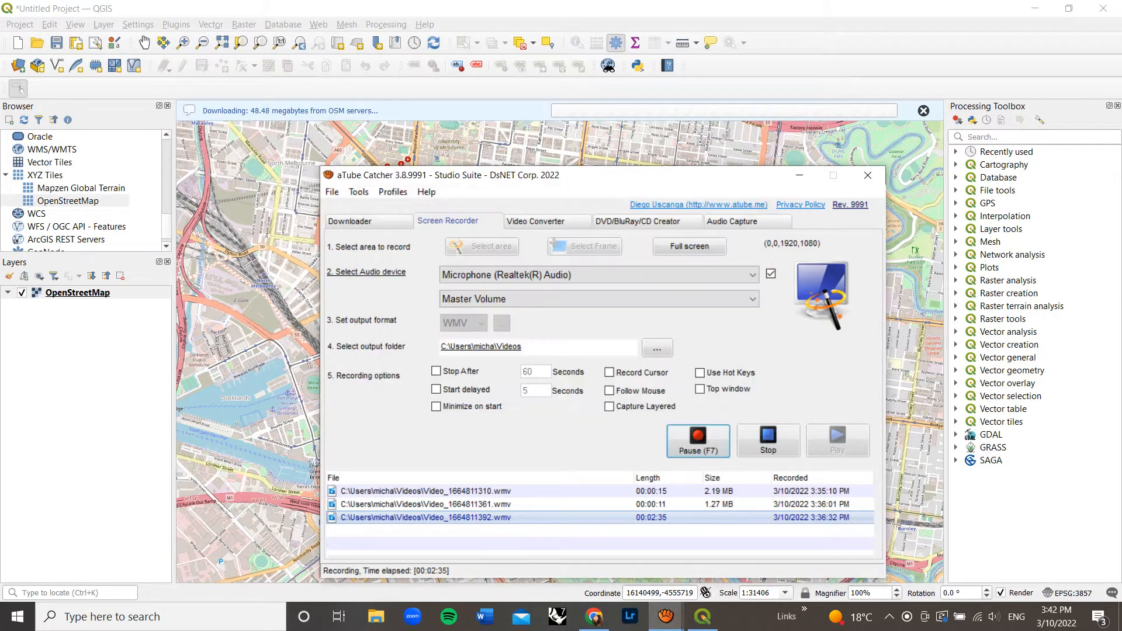
pyautogui.click(699, 442)
pyautogui.click(799, 175)
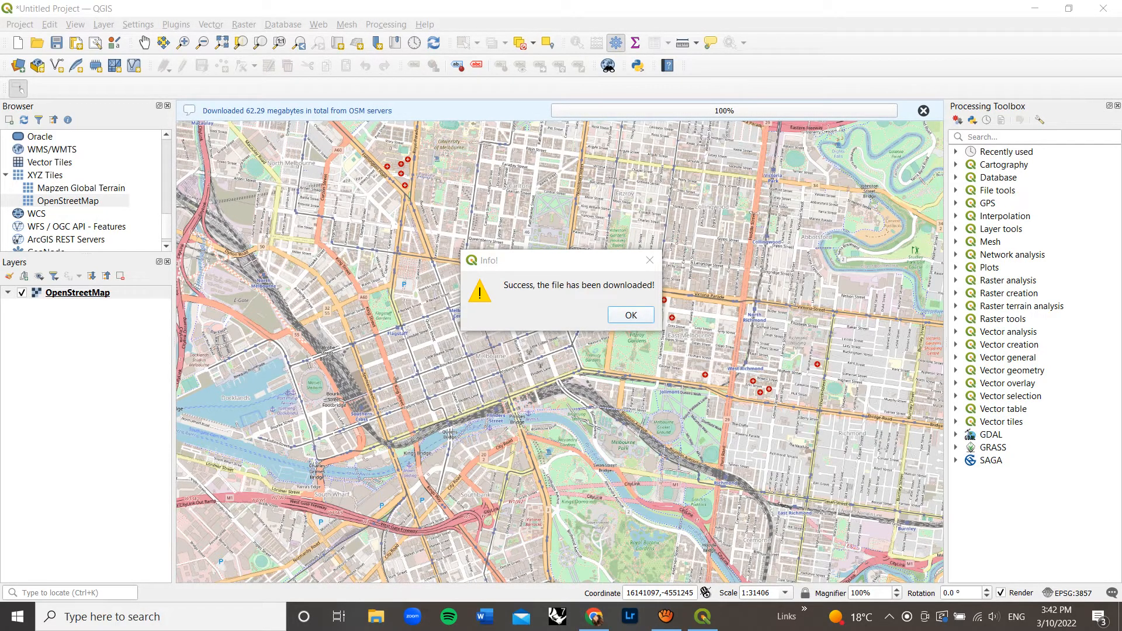
# Step: Dismiss the OSM download's completion message
pyautogui.press('Return')
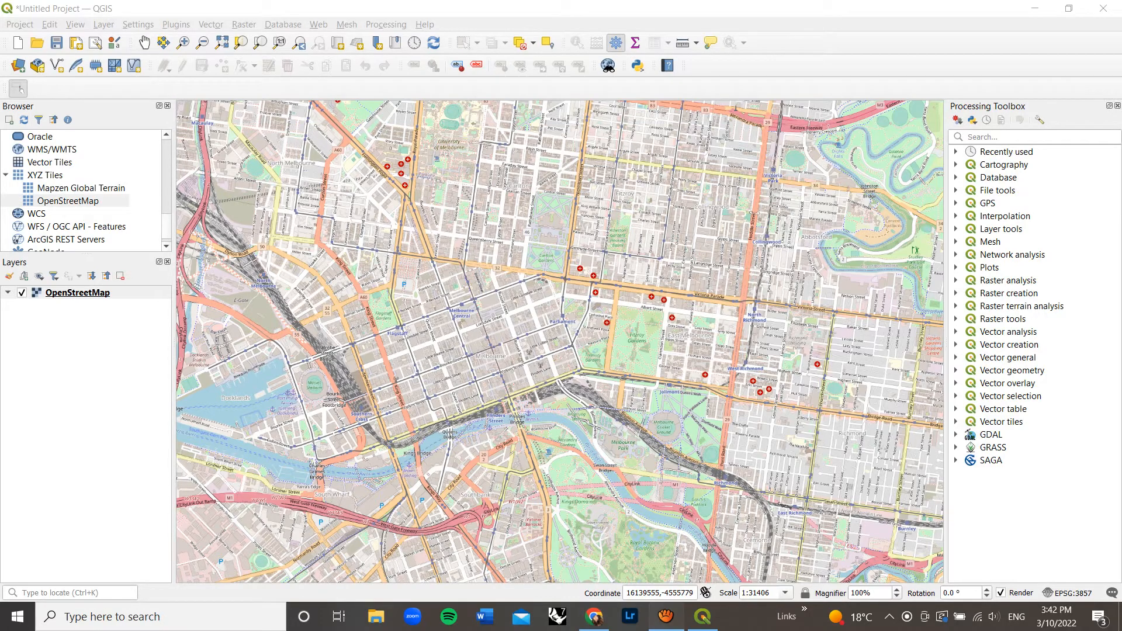
pyautogui.click(666, 617)
pyautogui.click(680, 200)
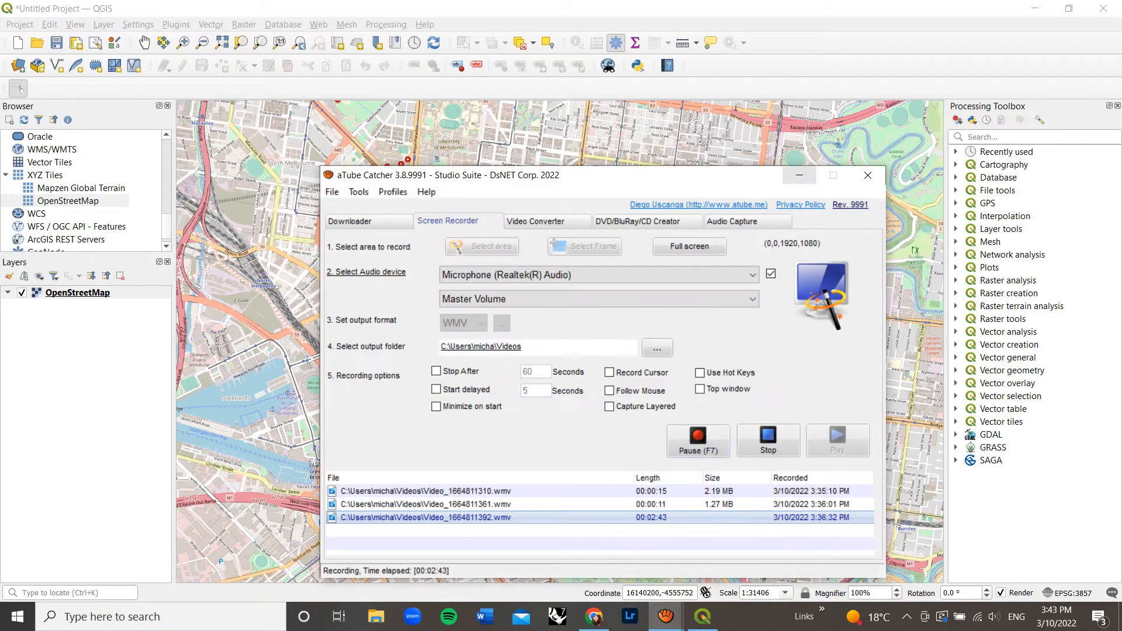
pyautogui.click(799, 176)
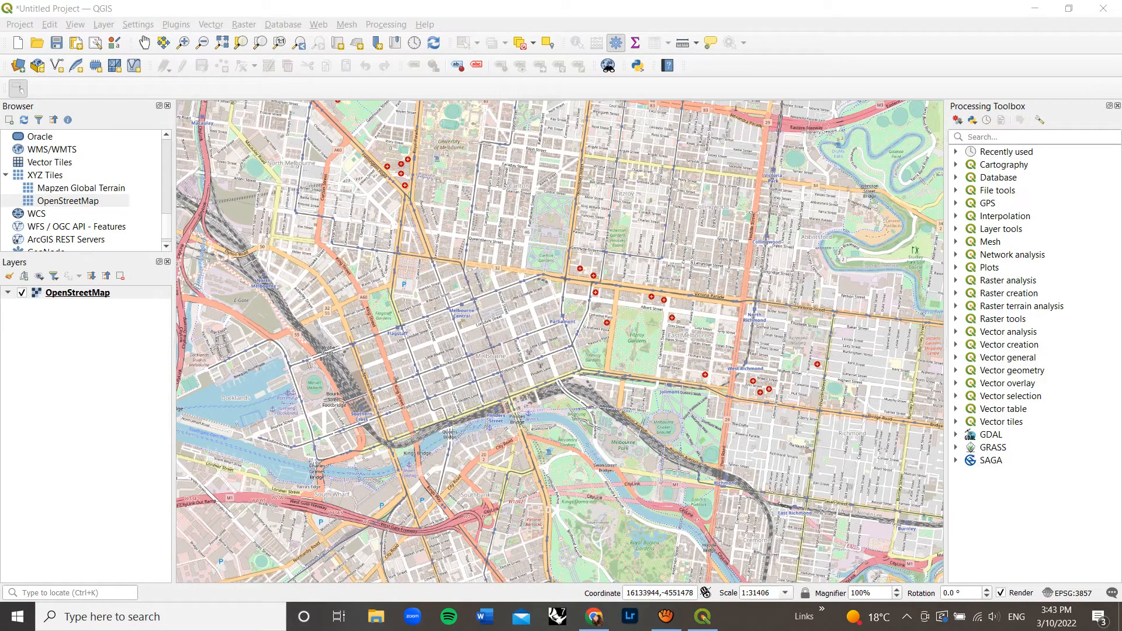
# Step: Expand the Home directory in the data browser and select its Documents folder
pyautogui.scroll(-1, 82, 187)
pyautogui.scroll(8, 82, 187)
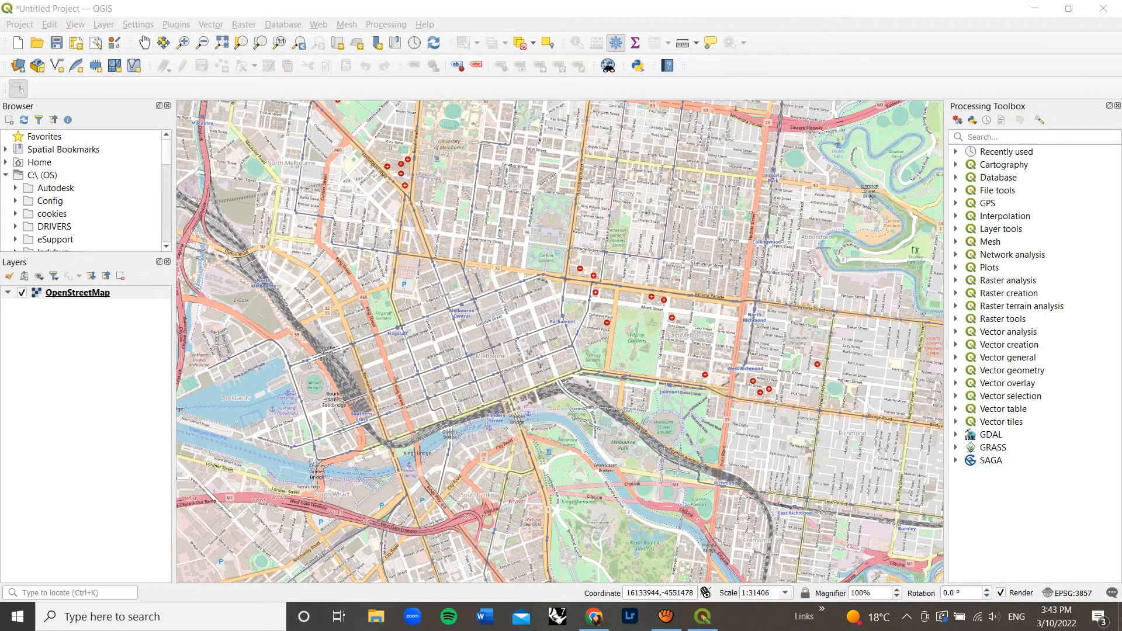
pyautogui.scroll(-8, 82, 187)
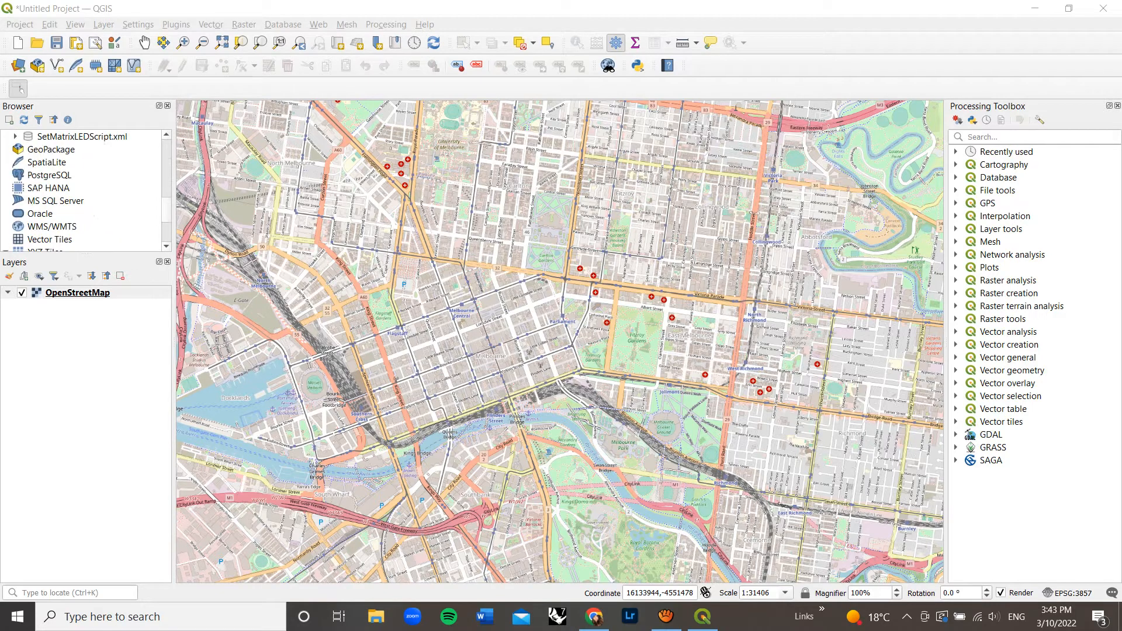
pyautogui.scroll(8, 82, 187)
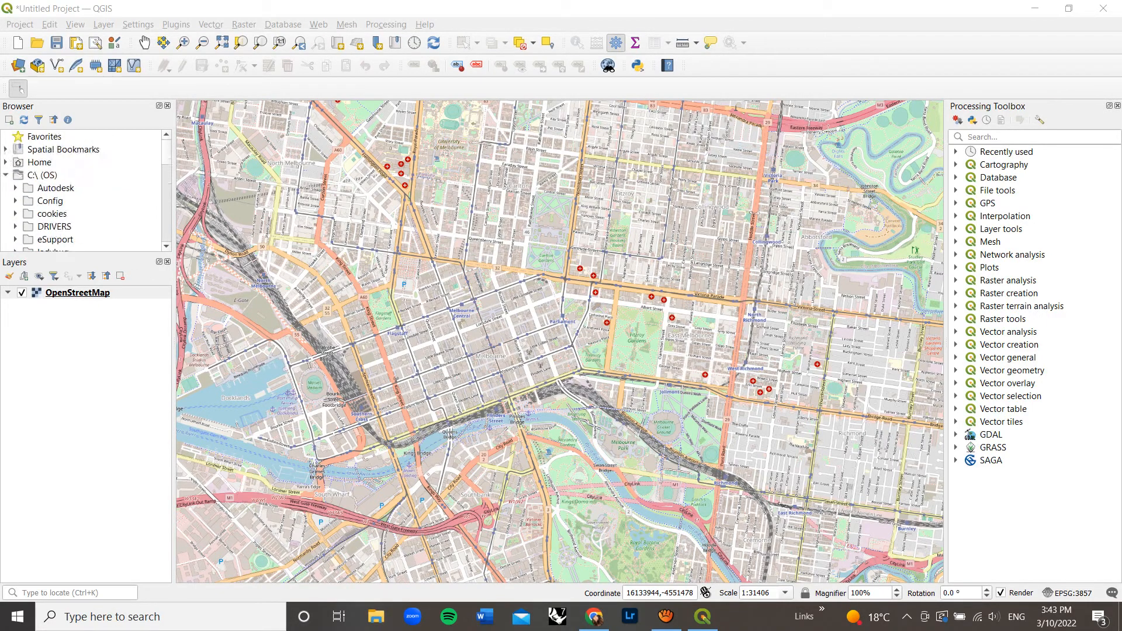
pyautogui.click(6, 162)
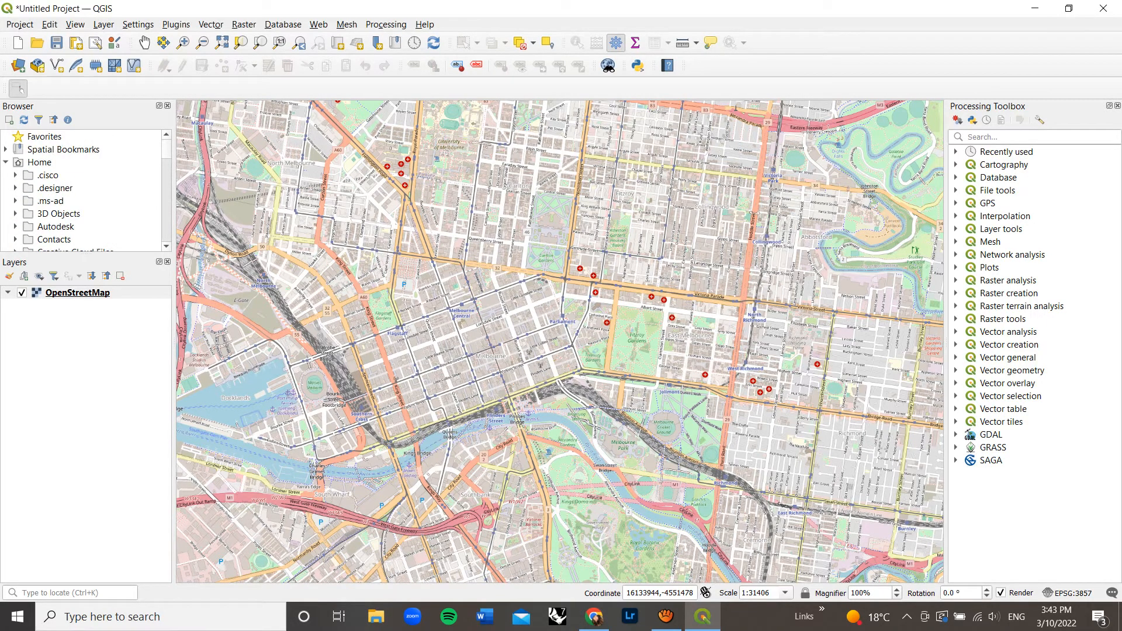
pyautogui.scroll(-5, 82, 187)
pyautogui.scroll(2, 82, 187)
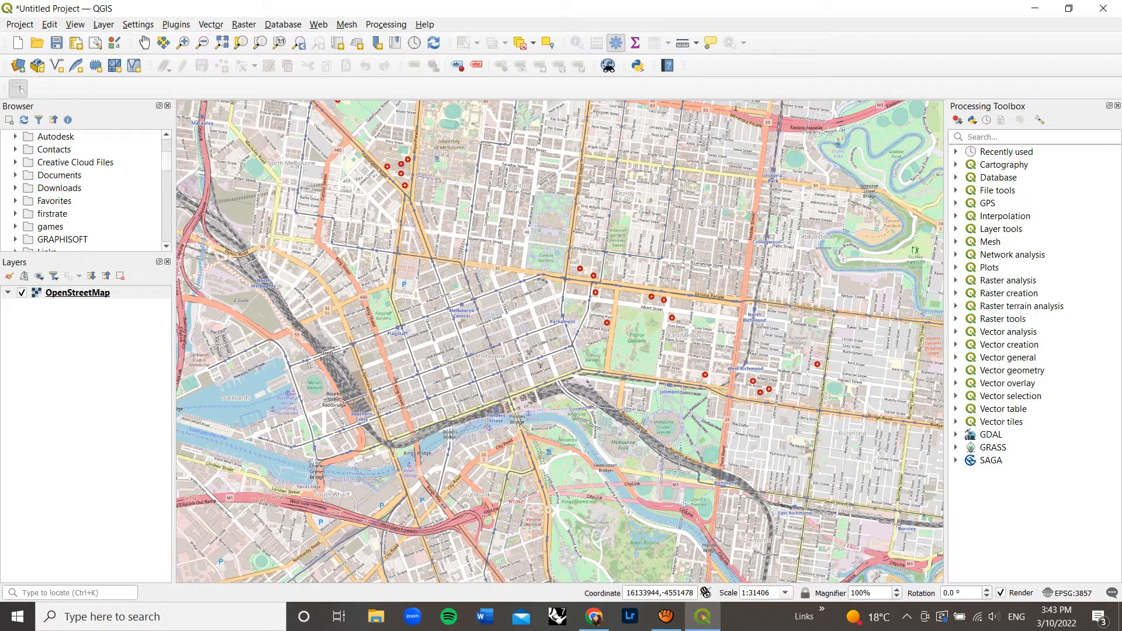
pyautogui.scroll(-2, 65, 193)
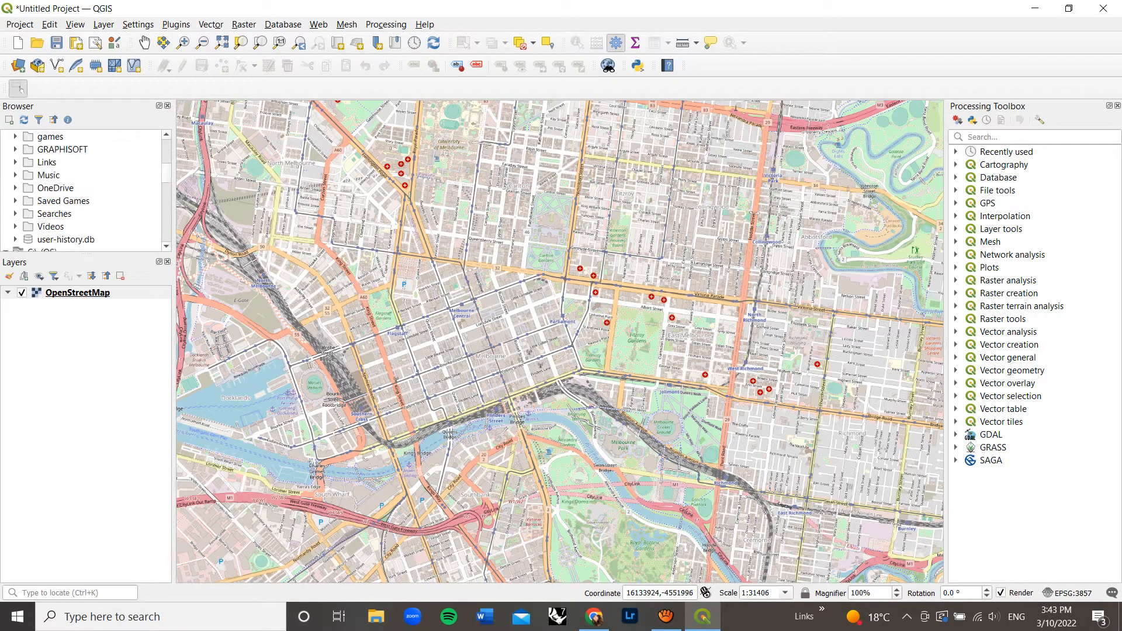
pyautogui.scroll(5, 81, 187)
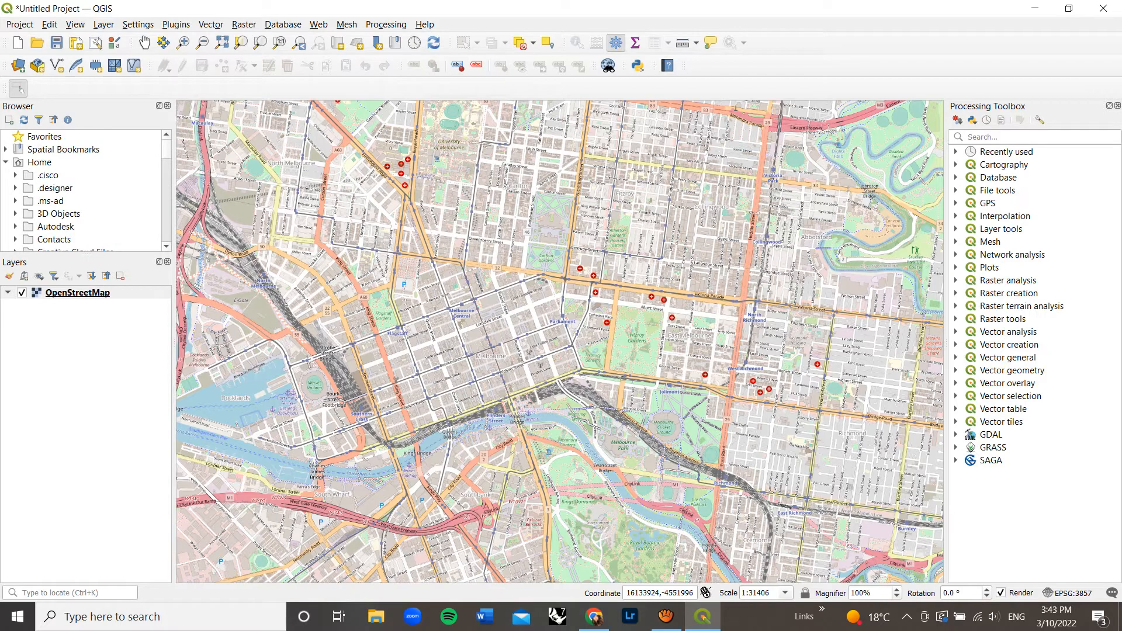
pyautogui.scroll(-2, 81, 187)
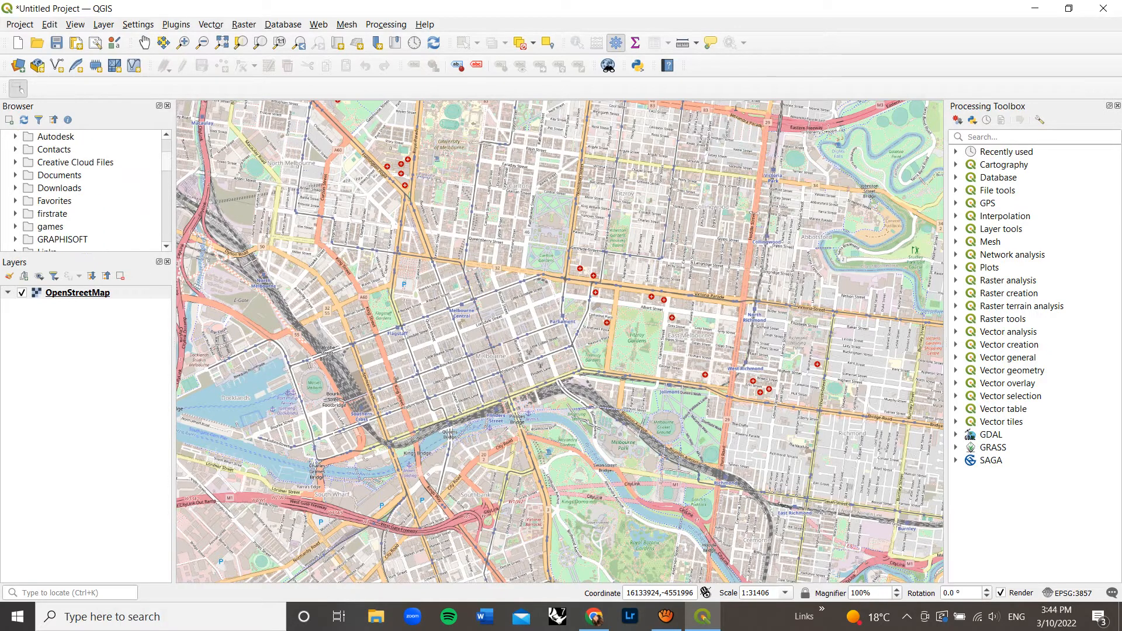
pyautogui.click(59, 175)
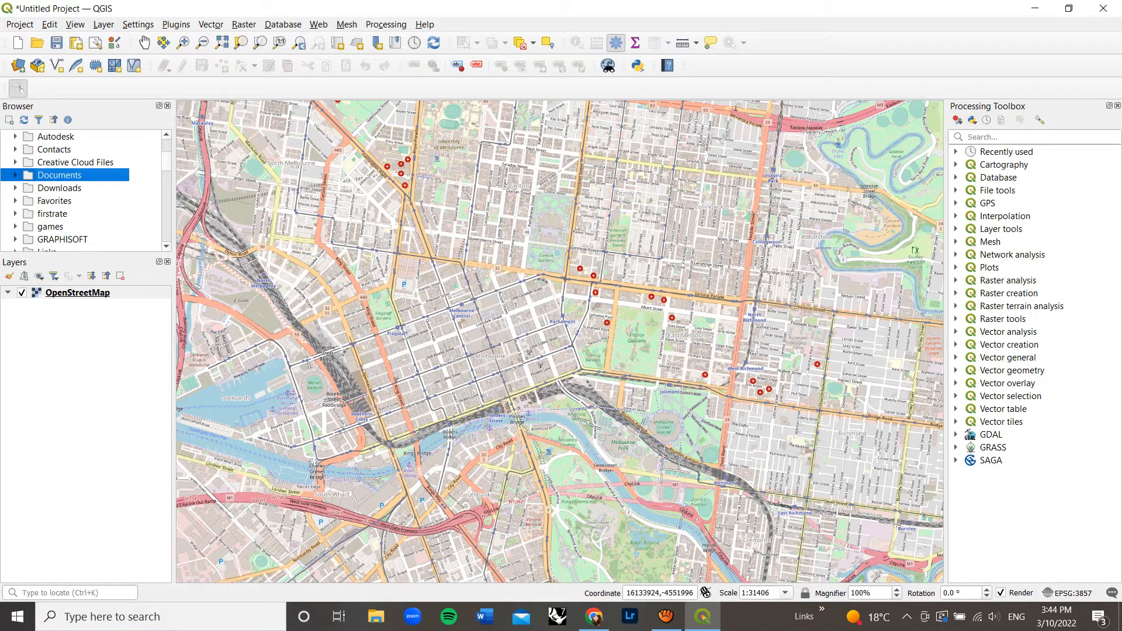
# Step: Expand Documents and its "osm map" folder, and list the sublayers of osm map.osm
pyautogui.click(15, 175)
pyautogui.click(15, 175)
pyautogui.click(15, 175)
pyautogui.doubleClick(65, 189)
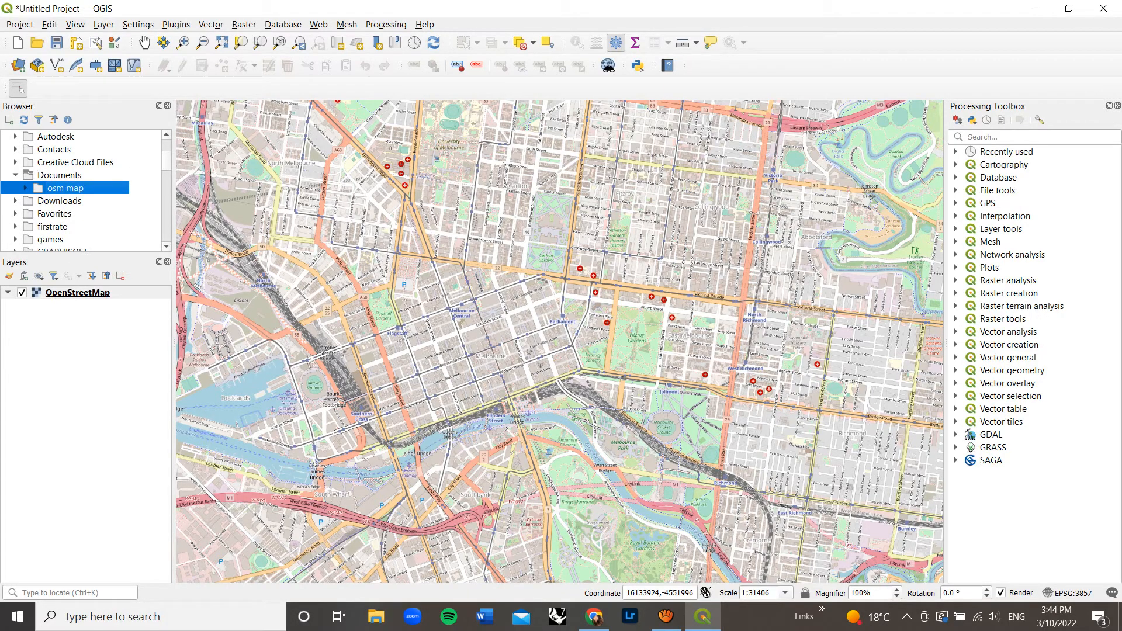
pyautogui.click(84, 201)
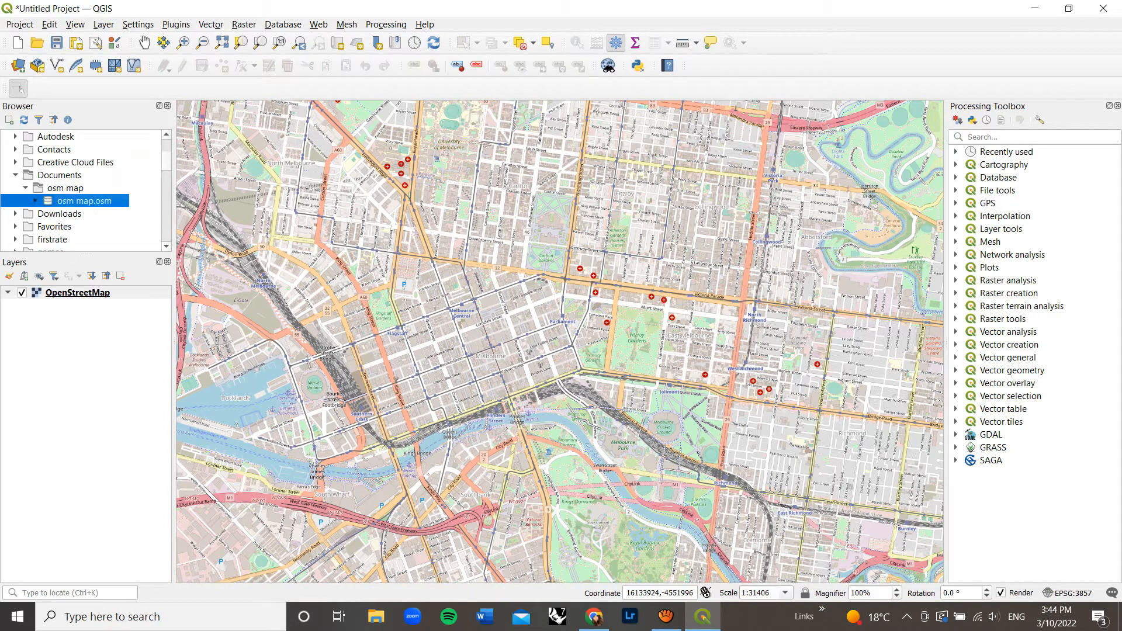
pyautogui.click(35, 201)
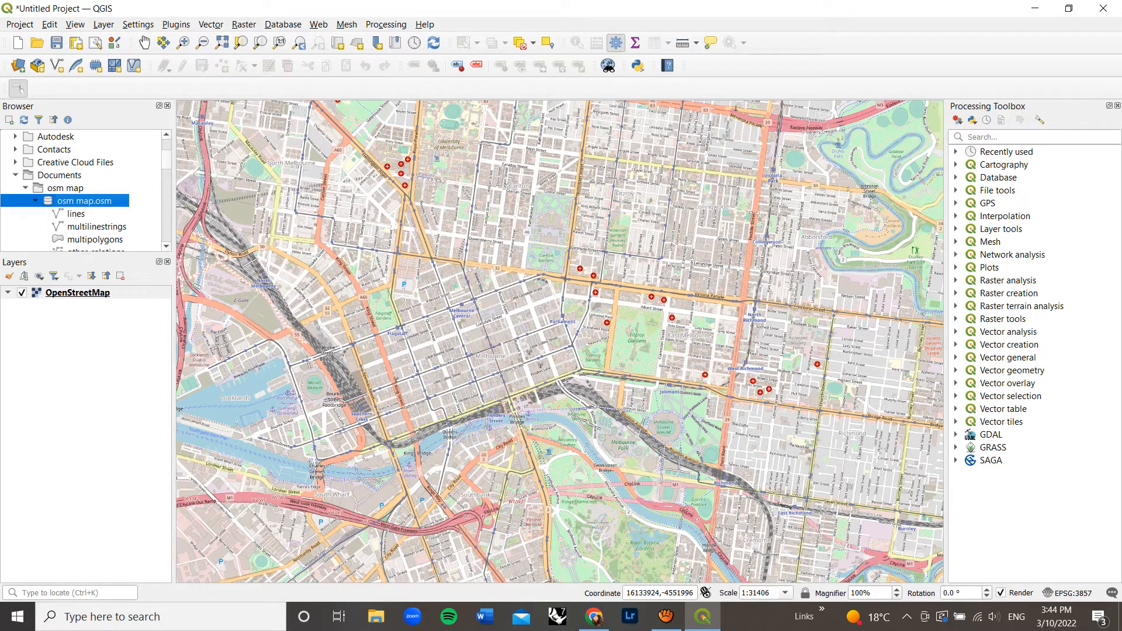
# Step: Add the lines, multilinestrings and multipolygons layers of osm map.osm to the map
pyautogui.moveTo(84, 200); pyautogui.dragTo(467, 327)
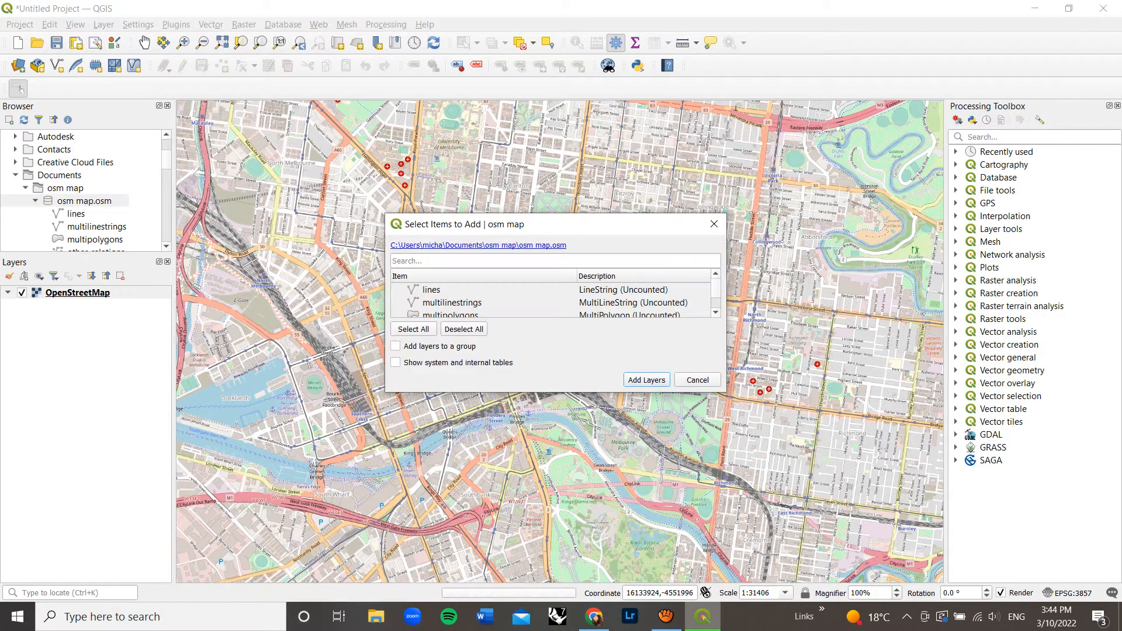
pyautogui.scroll(-2, 550, 302)
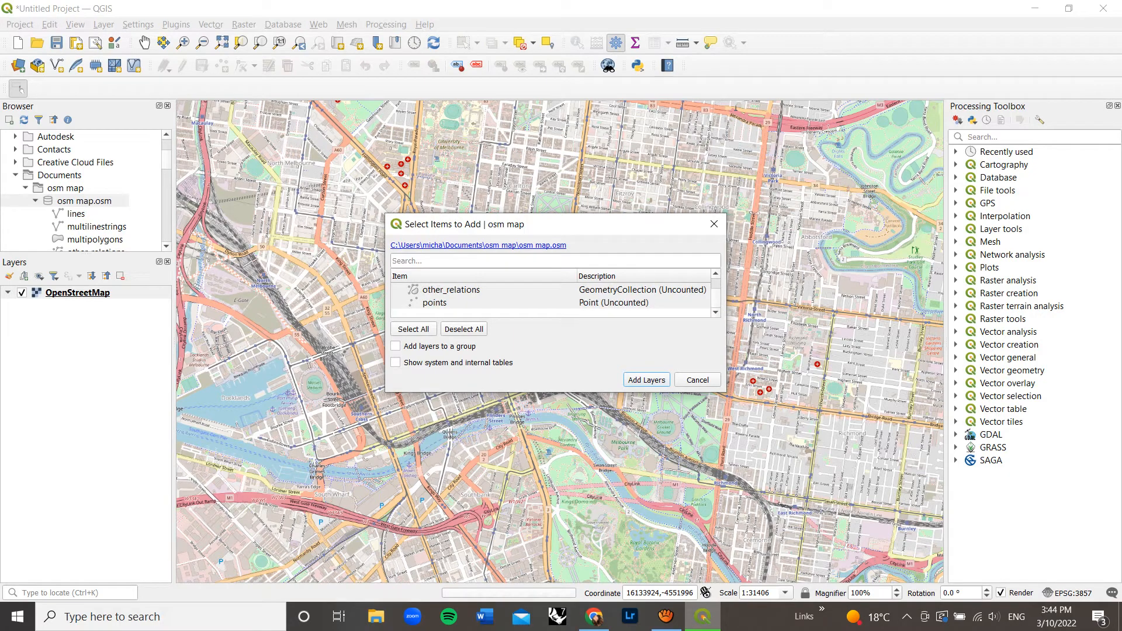
pyautogui.moveTo(555, 392); pyautogui.dragTo(555, 538)
pyautogui.click(453, 303)
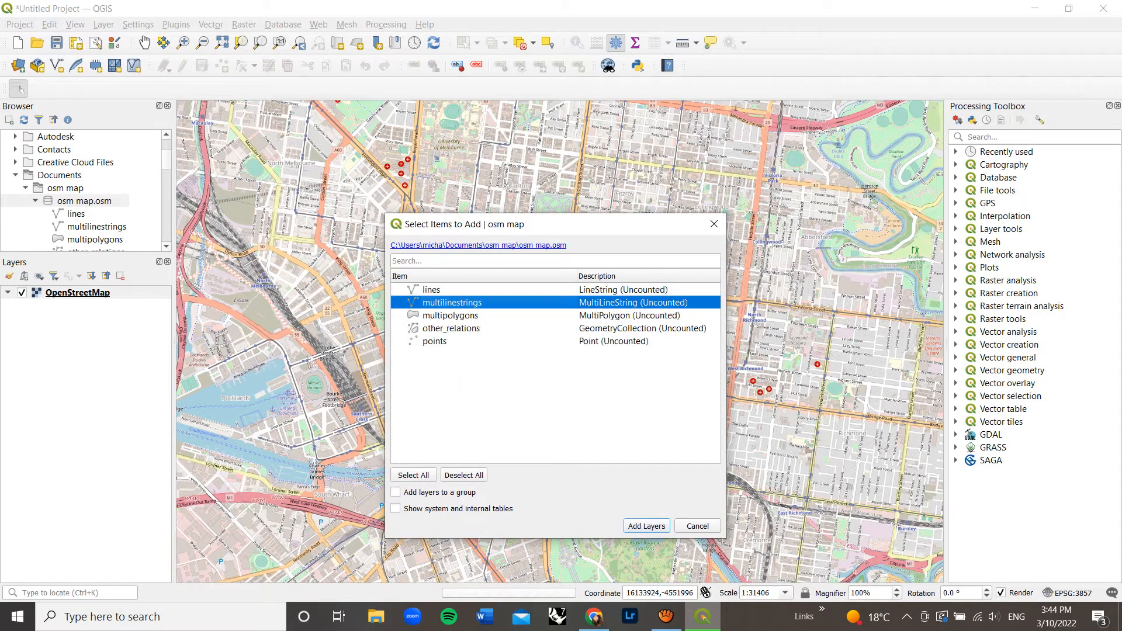
pyautogui.click(432, 290)
pyautogui.keyDown('shift'); pyautogui.click(450, 316); pyautogui.keyUp('shift')
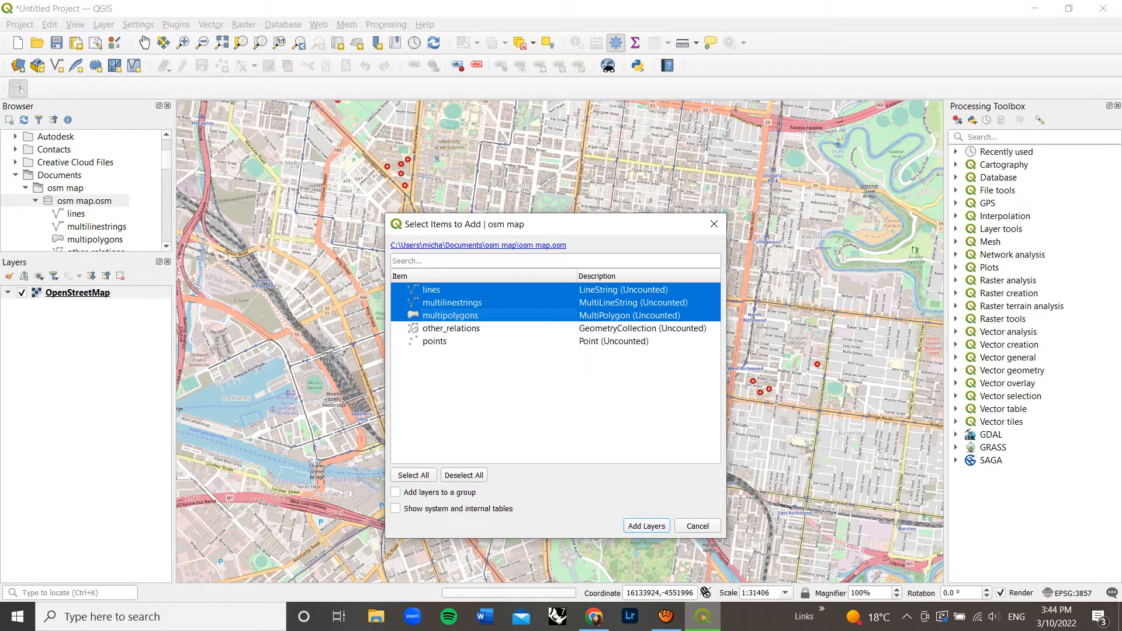
pyautogui.press('Return')
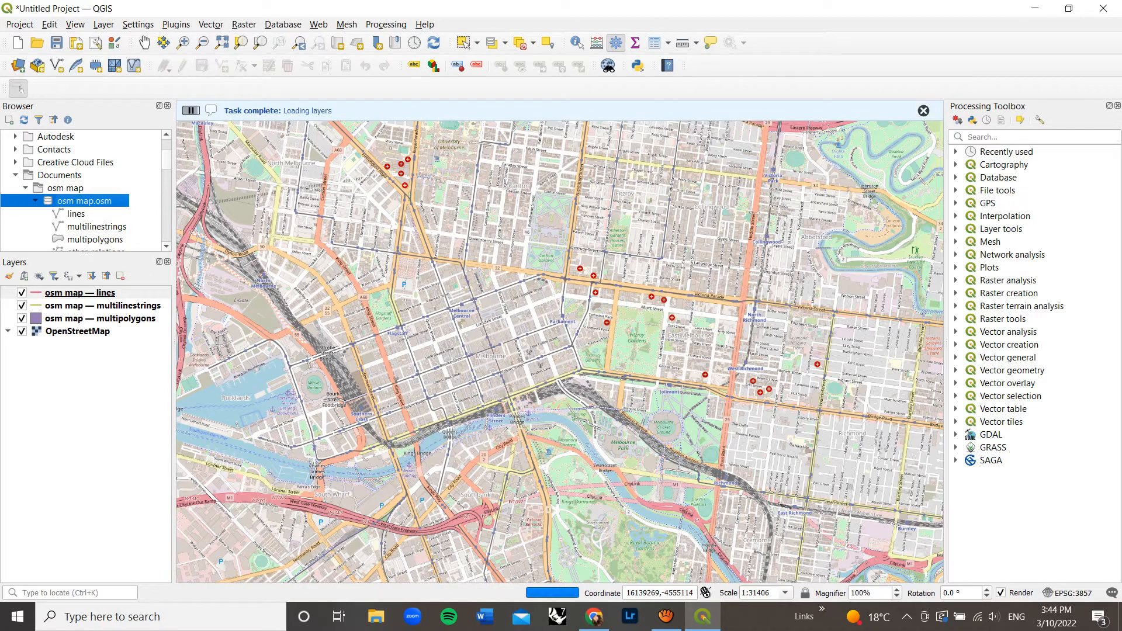
pyautogui.click(666, 616)
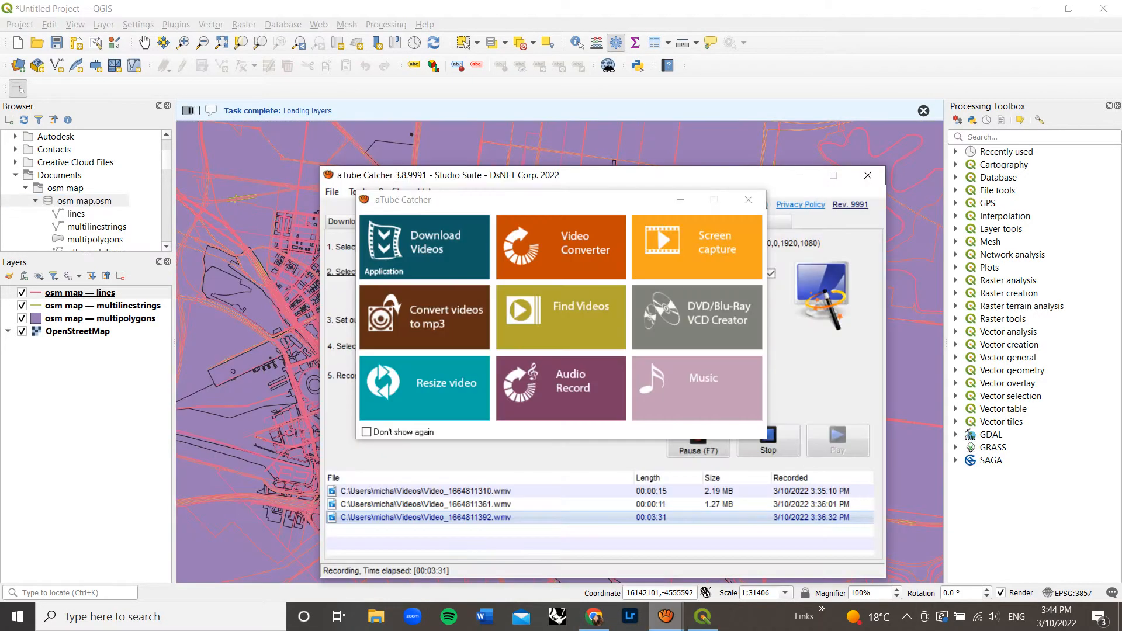
pyautogui.click(680, 200)
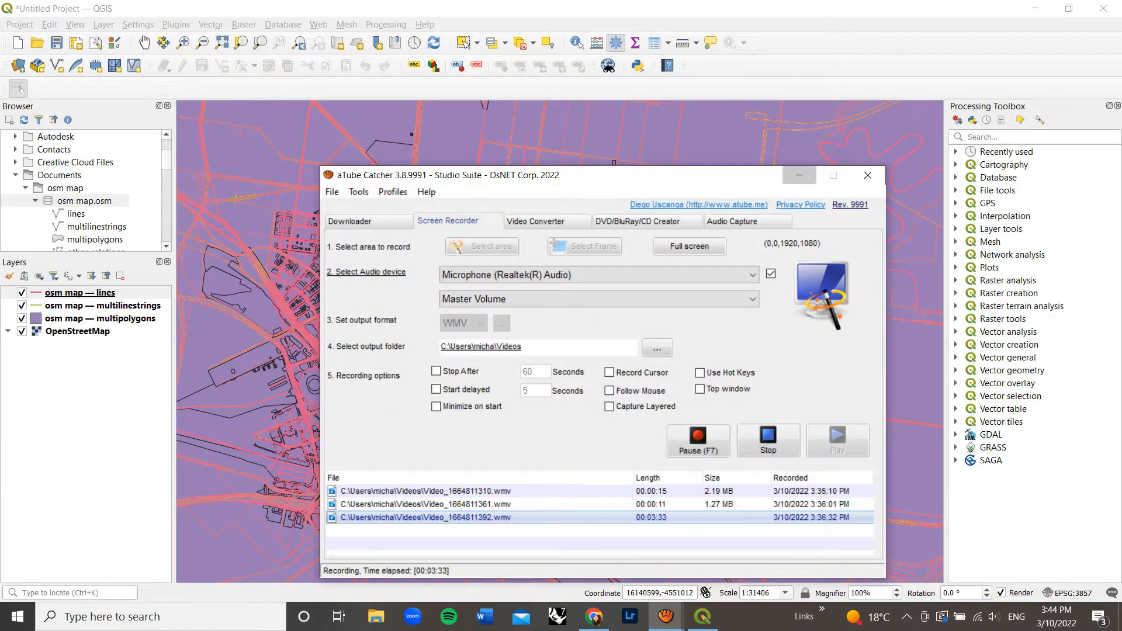
pyautogui.click(799, 175)
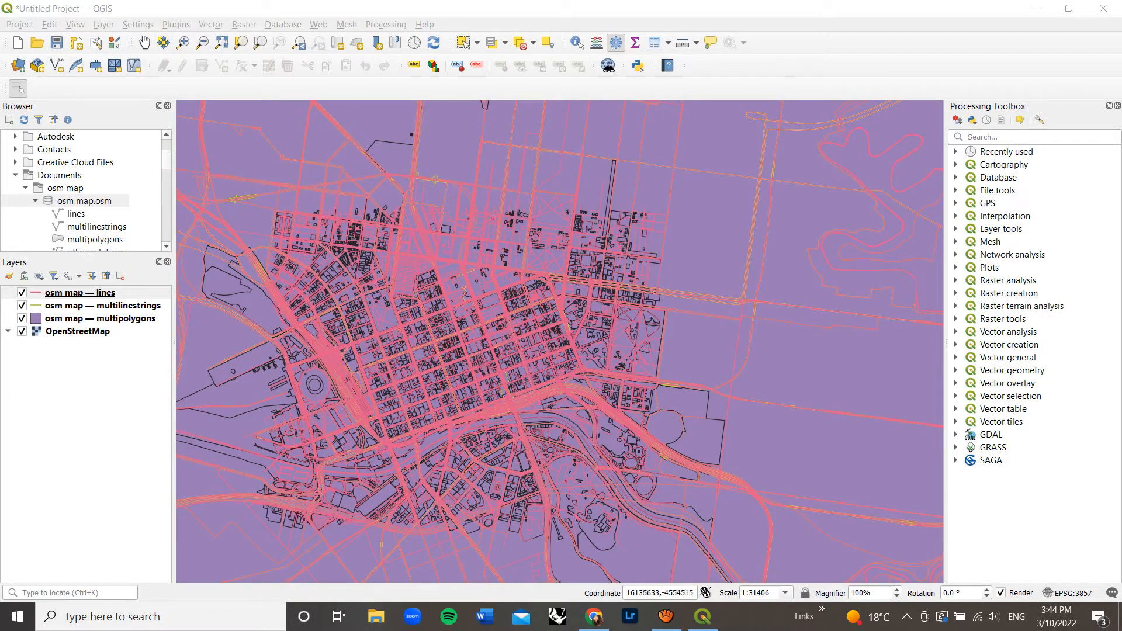
pyautogui.scroll(1, 208, 472)
pyautogui.scroll(-1, 453, 360)
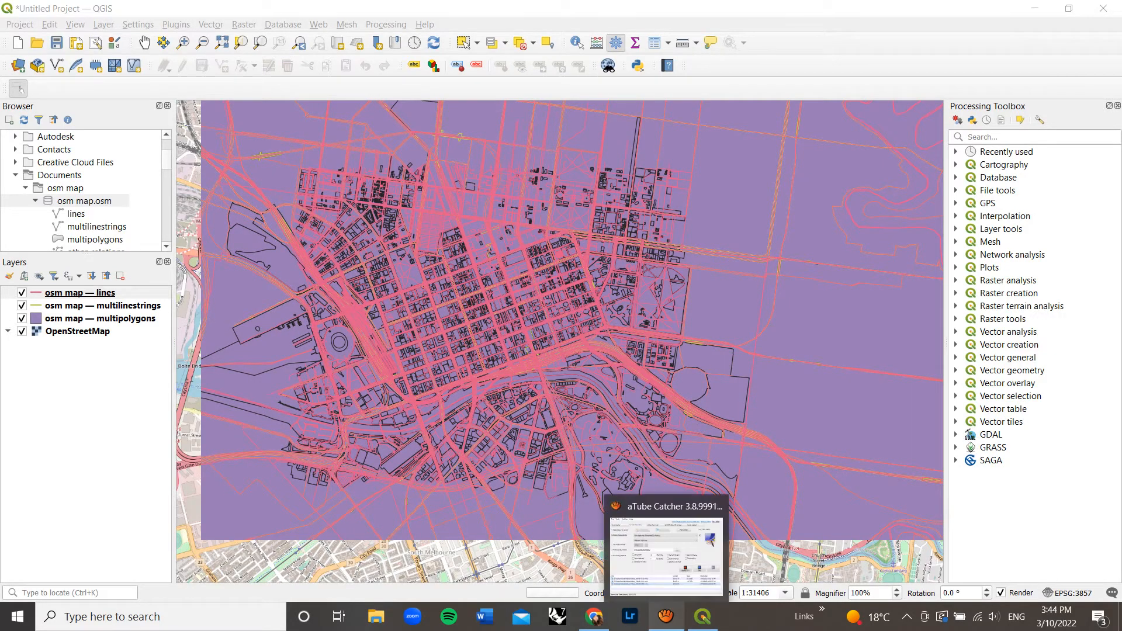
pyautogui.click(666, 616)
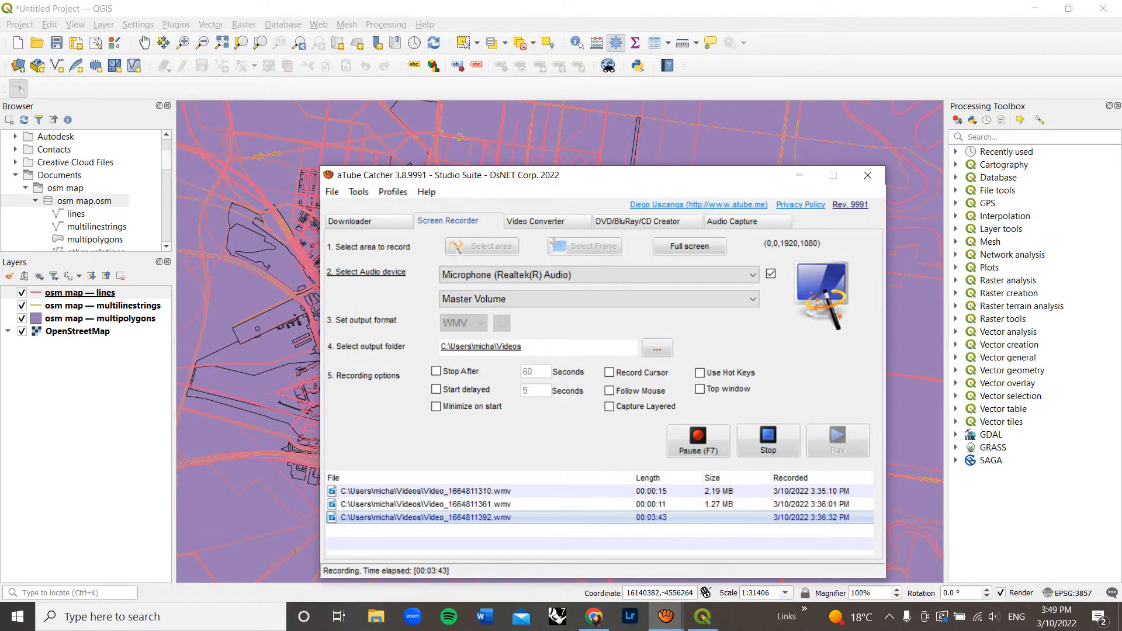
pyautogui.click(799, 175)
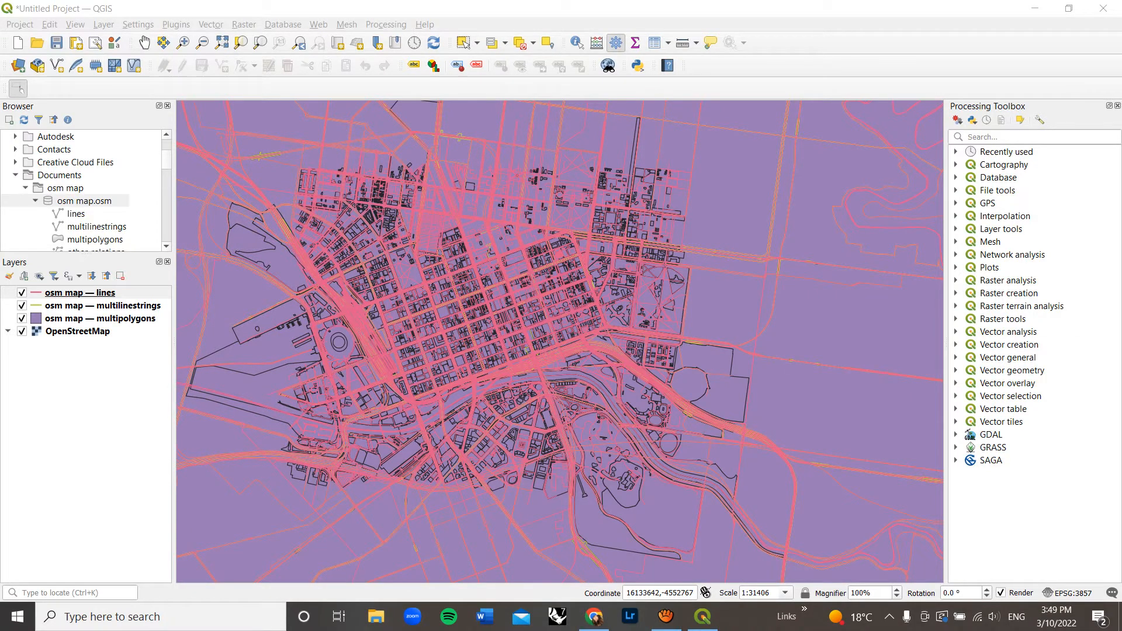
# Step: Set the multipolygons layer's fill color to light orange #e5b18a, lower its opacity slightly and apply the symbology
pyautogui.click(100, 318)
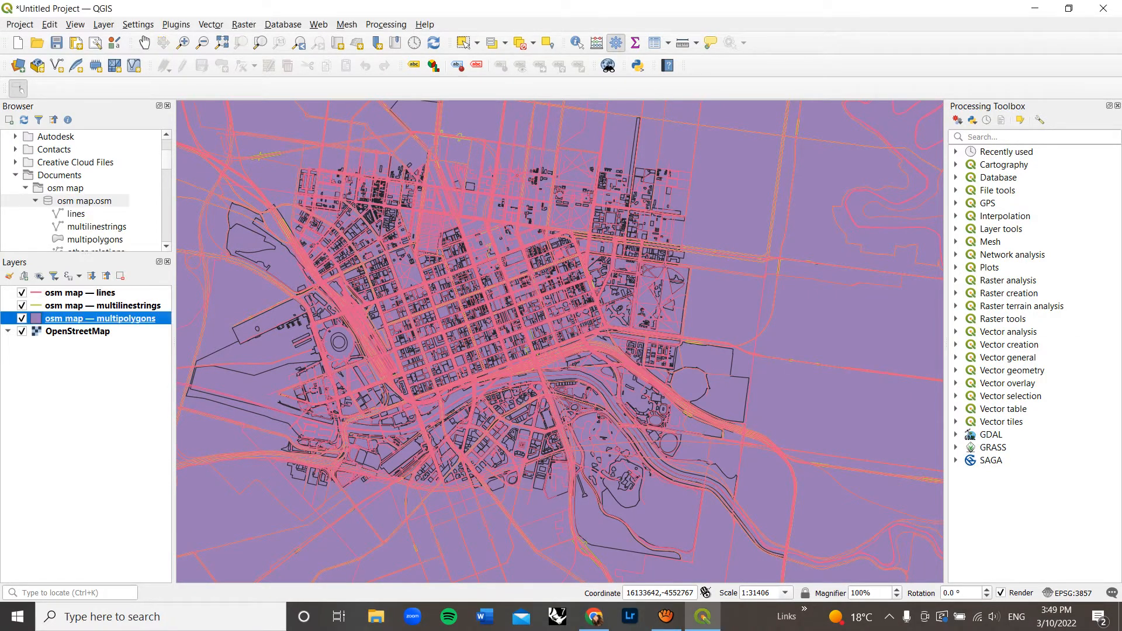
pyautogui.doubleClick(100, 319)
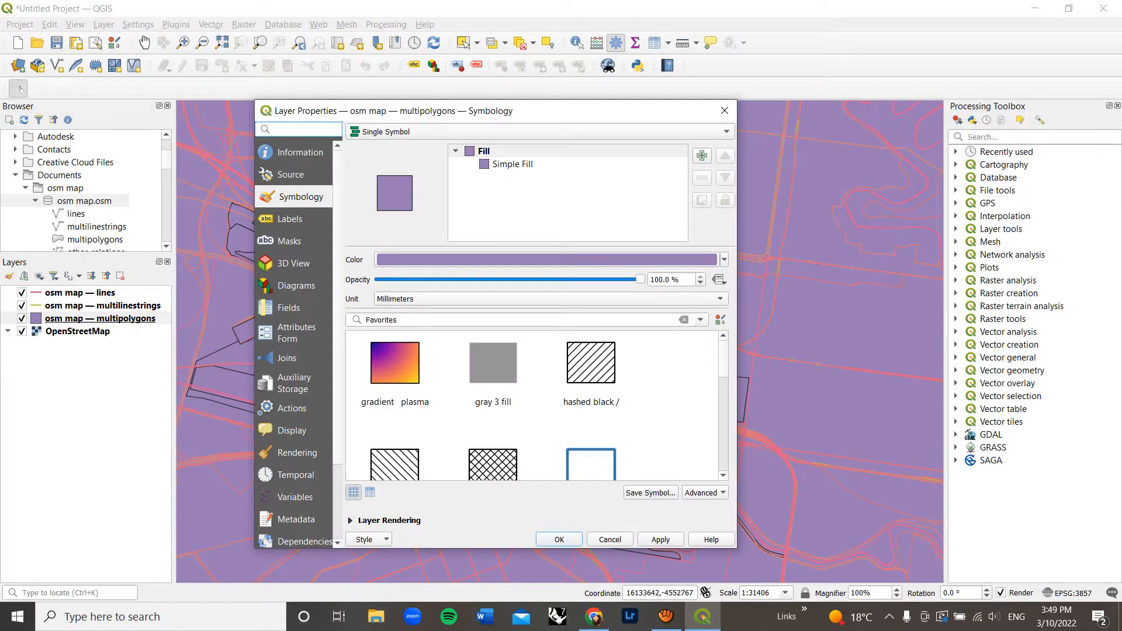
pyautogui.moveTo(497, 111); pyautogui.dragTo(705, 148)
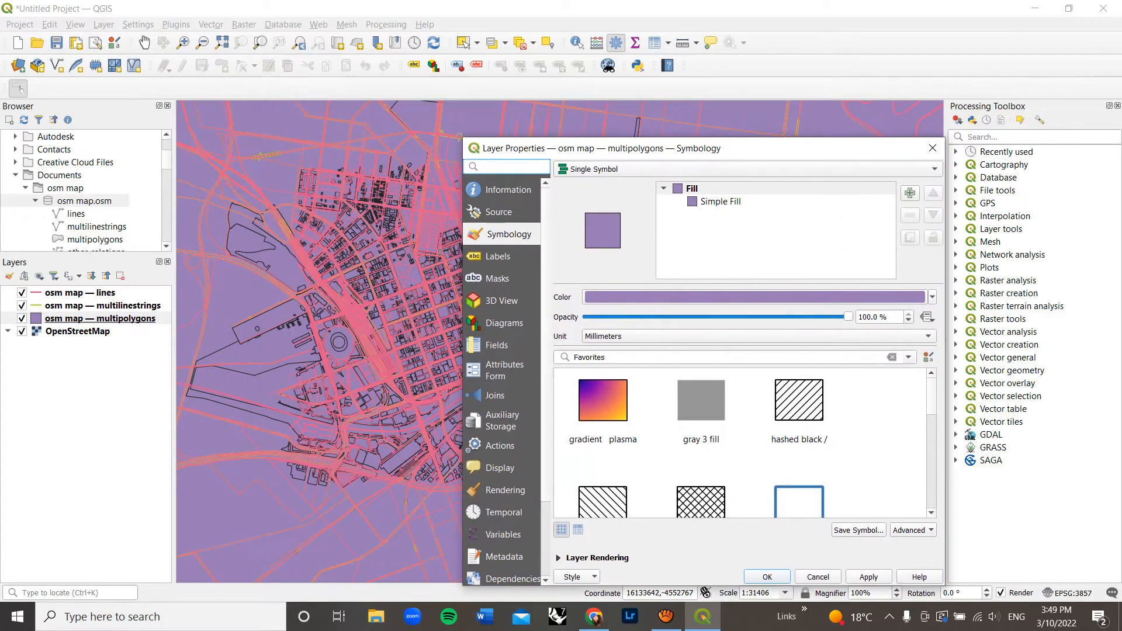
pyautogui.click(731, 297)
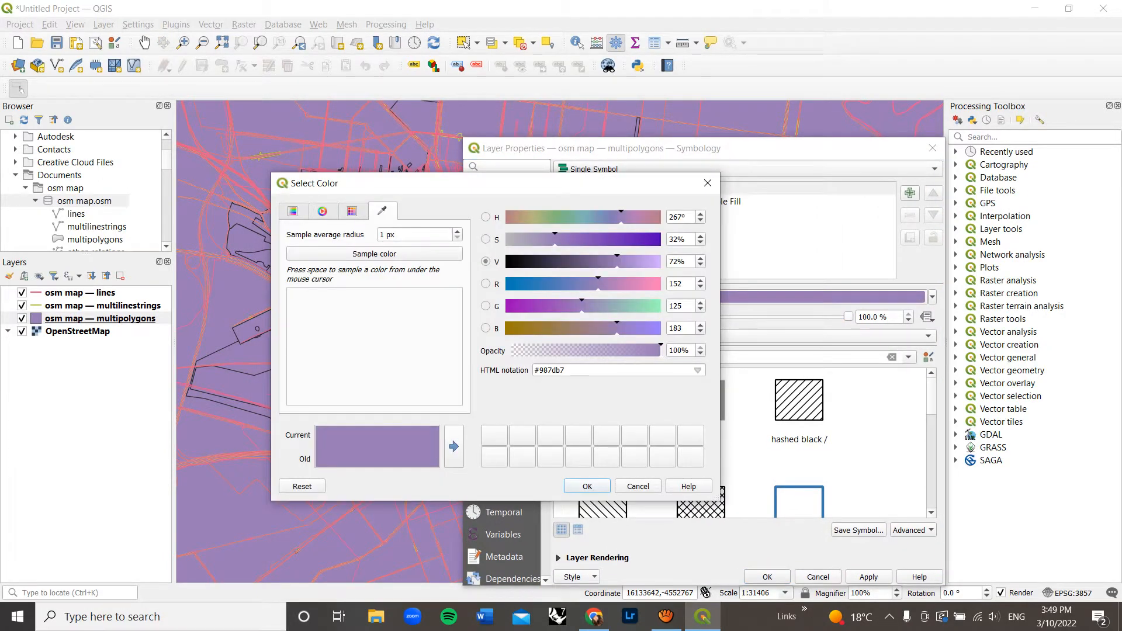
pyautogui.moveTo(617, 328); pyautogui.dragTo(567, 328)
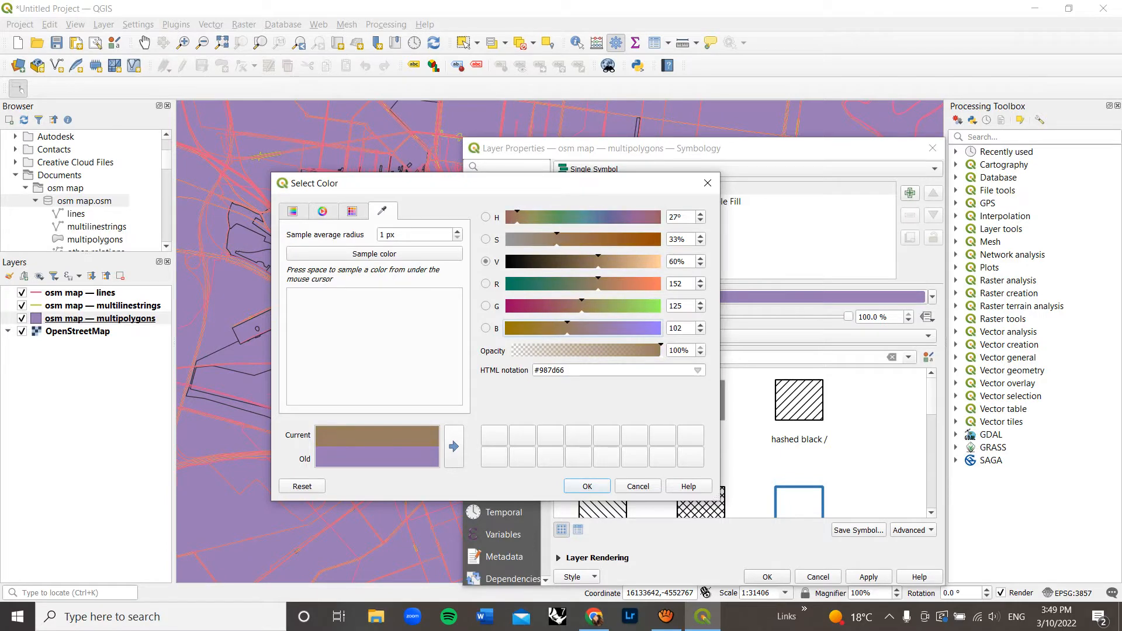
pyautogui.moveTo(558, 240)
pyautogui.mouseDown()
pyautogui.moveTo(600, 239)
pyautogui.moveTo(573, 239)
pyautogui.mouseUp()
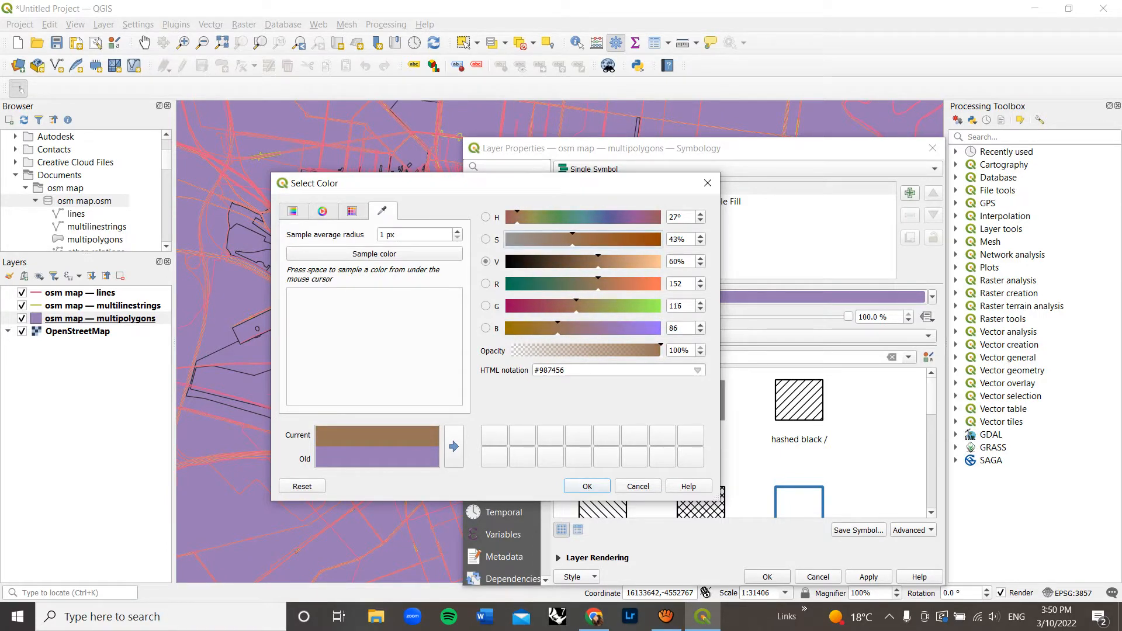
pyautogui.click(374, 254)
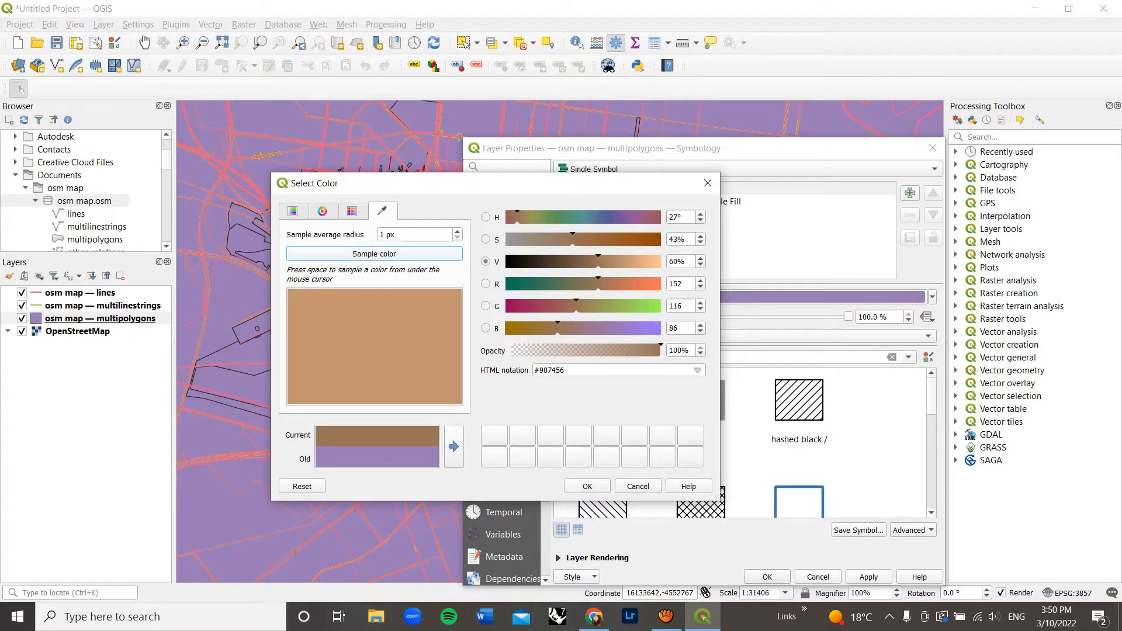
pyautogui.moveTo(597, 262); pyautogui.dragTo(644, 262)
pyautogui.moveTo(612, 306); pyautogui.dragTo(585, 328)
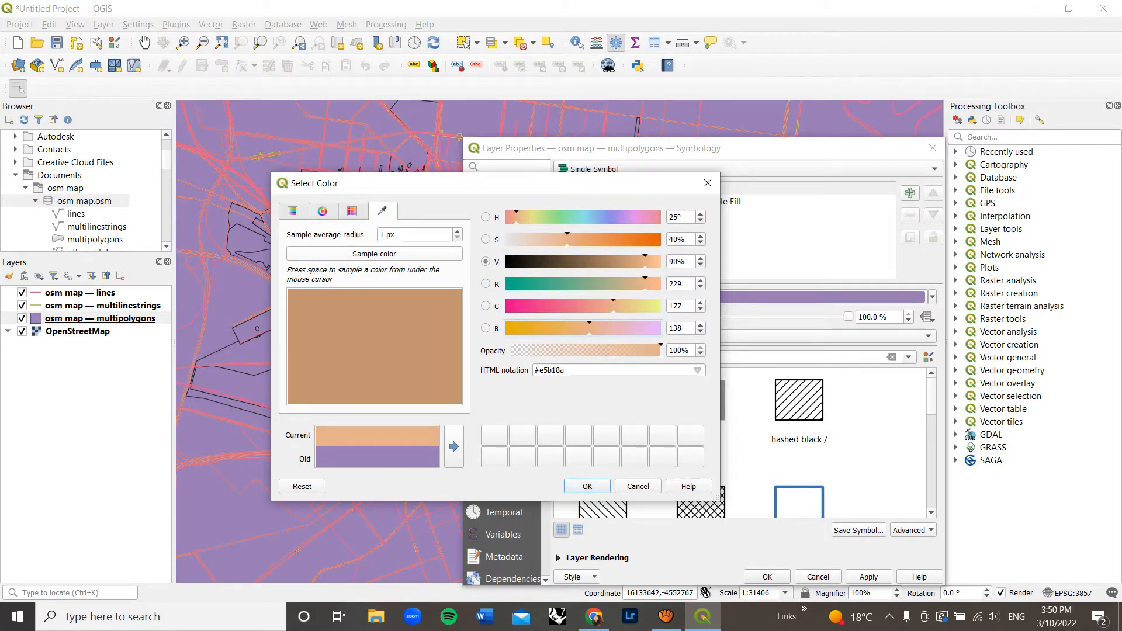
pyautogui.press('Return')
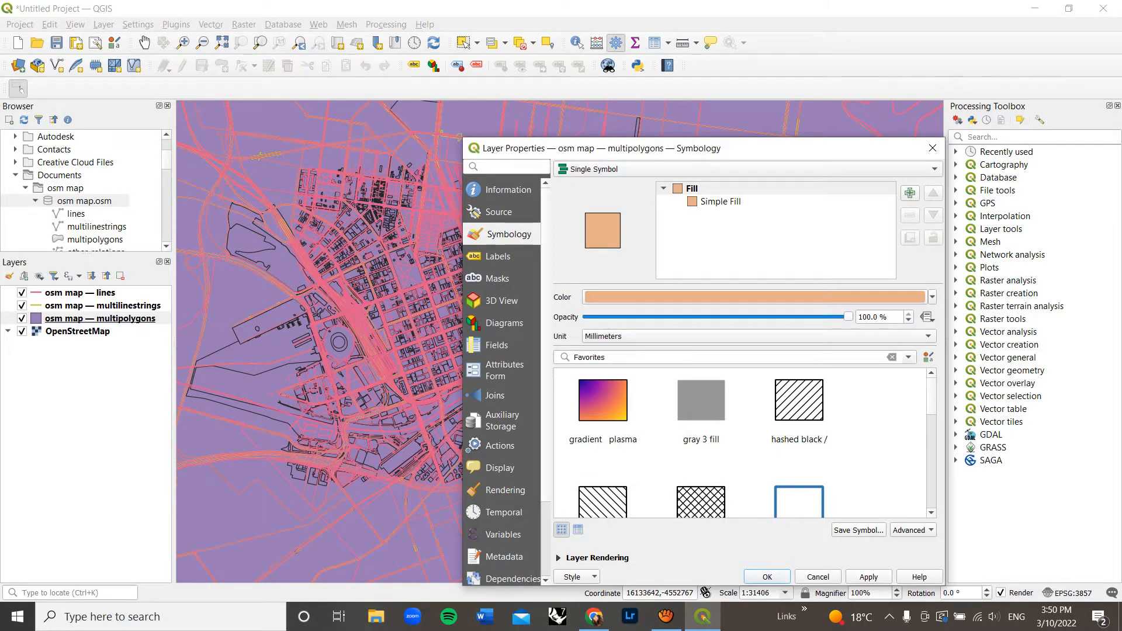
pyautogui.moveTo(847, 317)
pyautogui.mouseDown()
pyautogui.moveTo(815, 316)
pyautogui.moveTo(838, 316)
pyautogui.mouseUp()
pyautogui.press('Return')
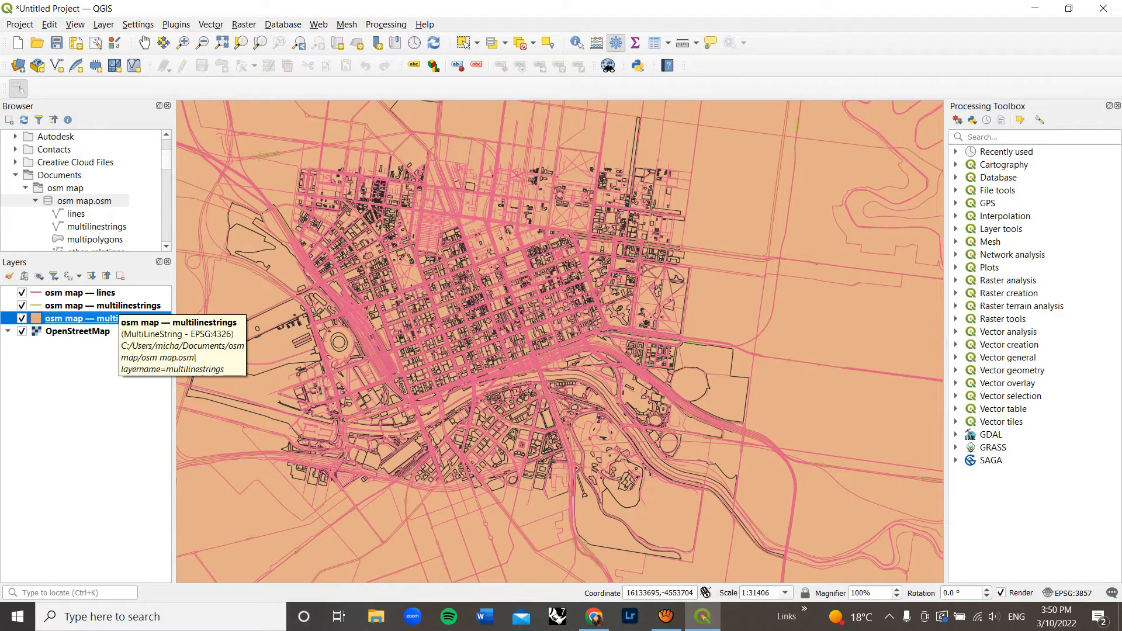
# Step: Change the line color of the osm map lines layer to dark brown #745e53
pyautogui.click(109, 291)
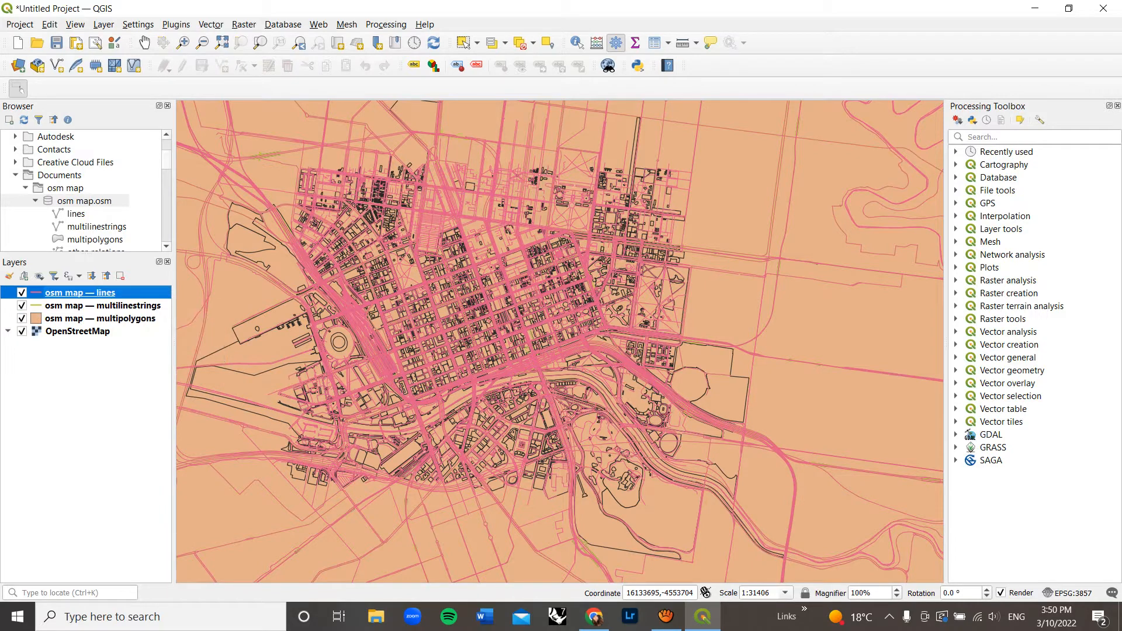
pyautogui.doubleClick(109, 292)
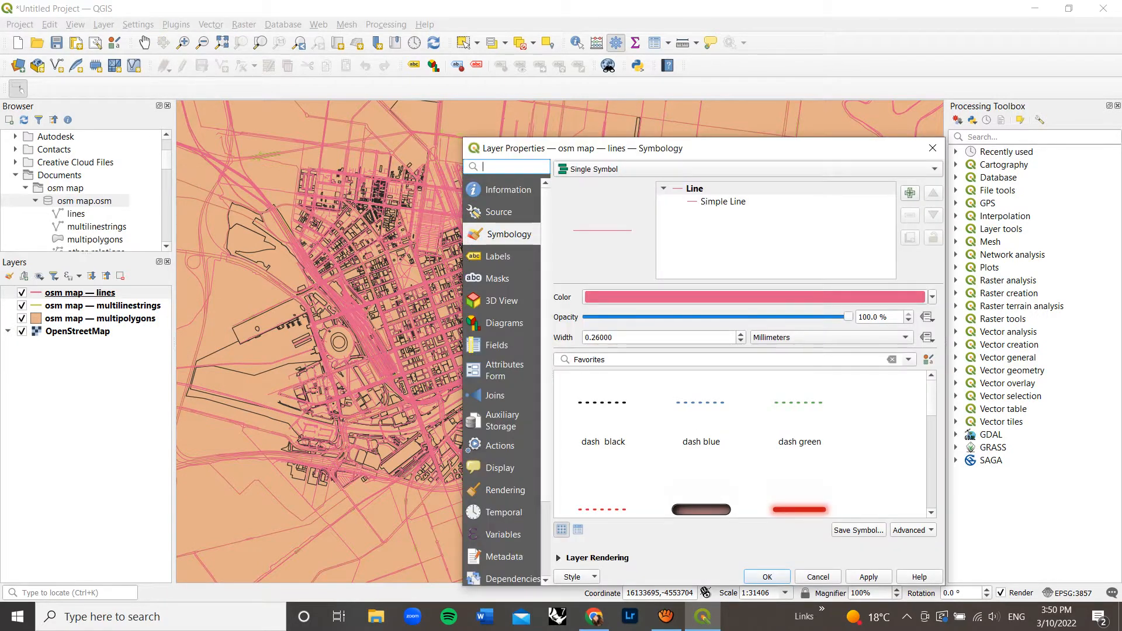
pyautogui.click(753, 297)
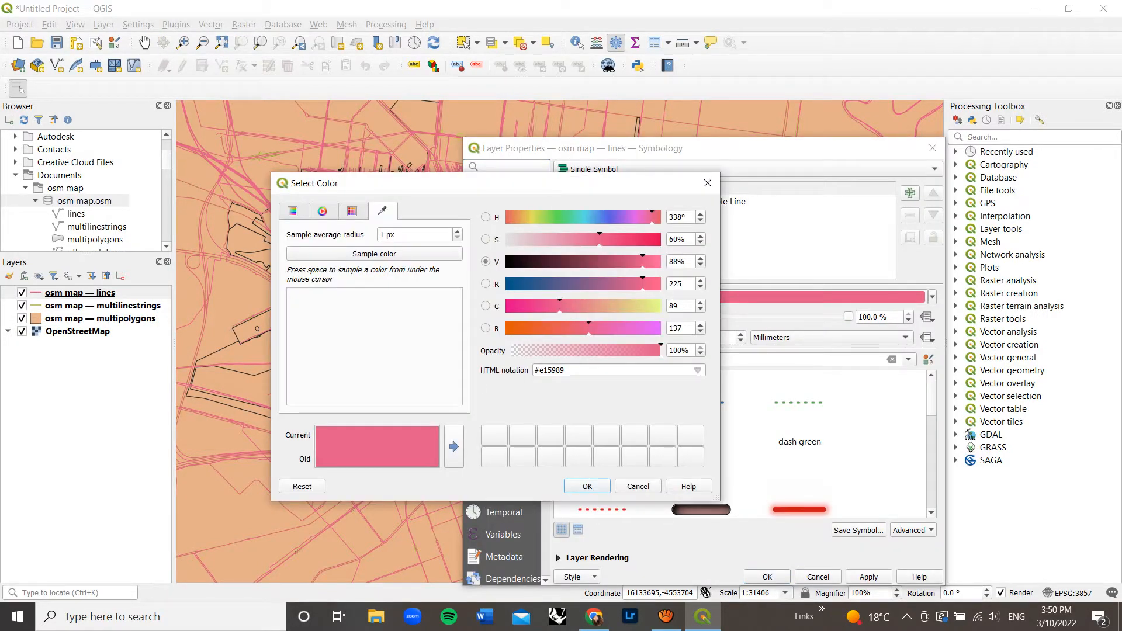
pyautogui.moveTo(588, 328); pyautogui.dragTo(515, 328)
pyautogui.moveTo(642, 261); pyautogui.dragTo(576, 261)
pyautogui.moveTo(649, 239); pyautogui.dragTo(549, 239)
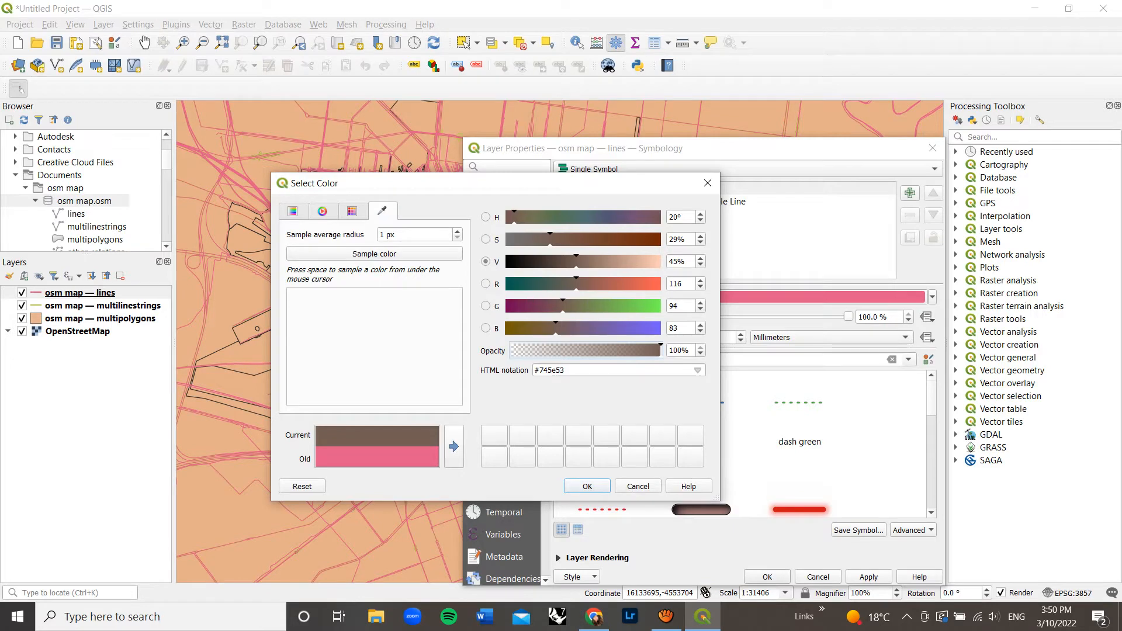
pyautogui.click(352, 211)
pyautogui.click(322, 210)
pyautogui.click(293, 211)
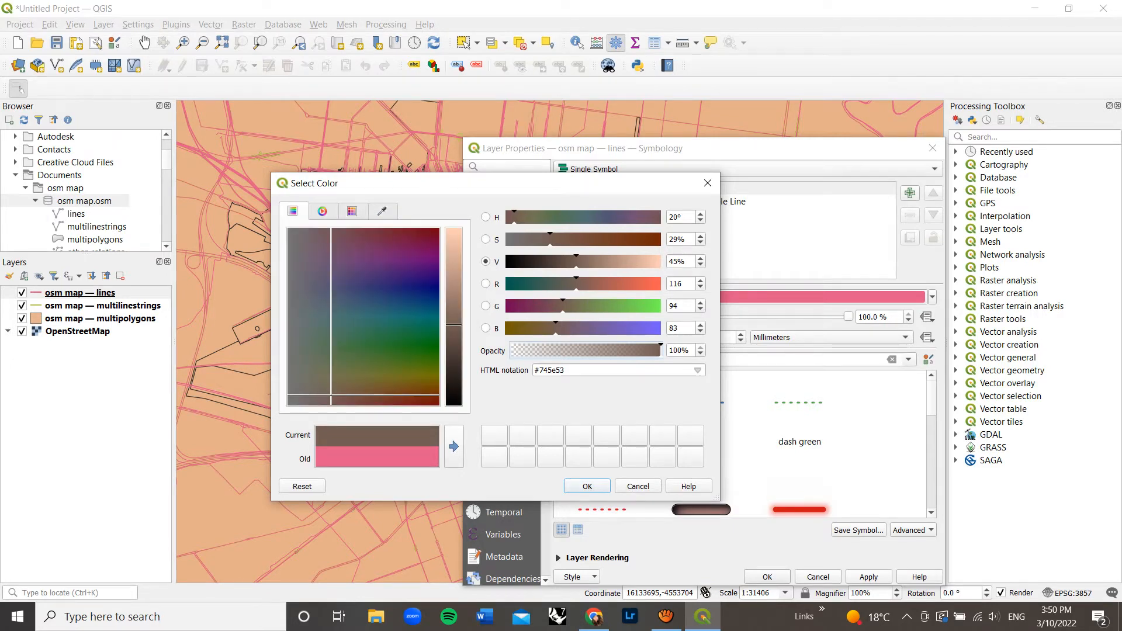
pyautogui.click(382, 211)
pyautogui.click(587, 486)
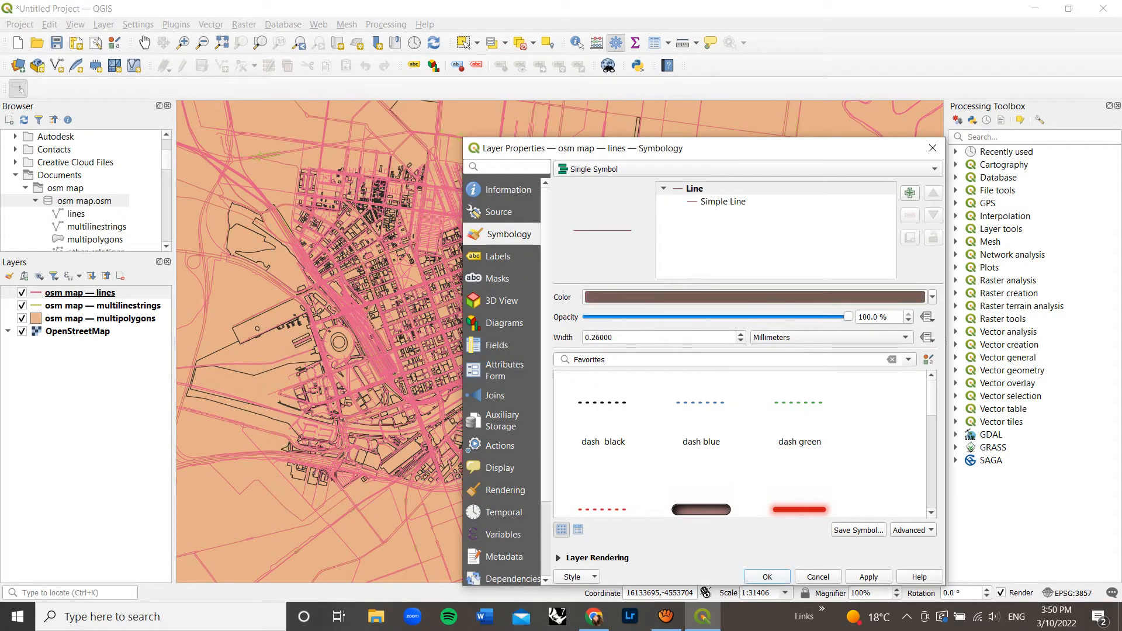
# Step: Set the lines layer's line width to 0.50 millimeters and apply the symbology
pyautogui.scroll(-4, 739, 444)
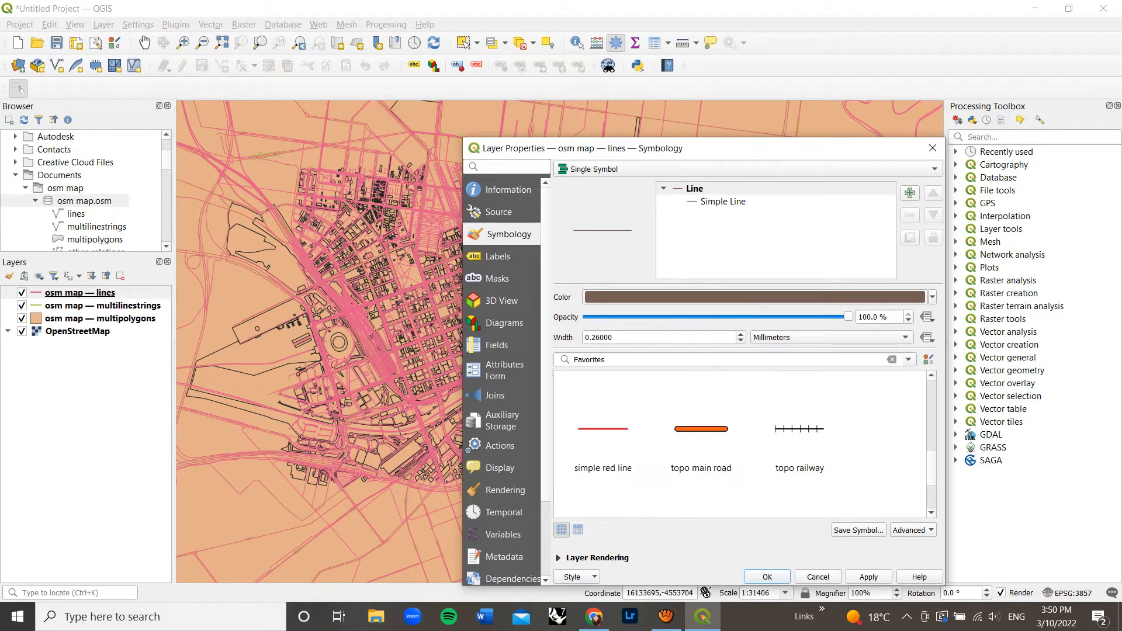
pyautogui.scroll(4, 739, 444)
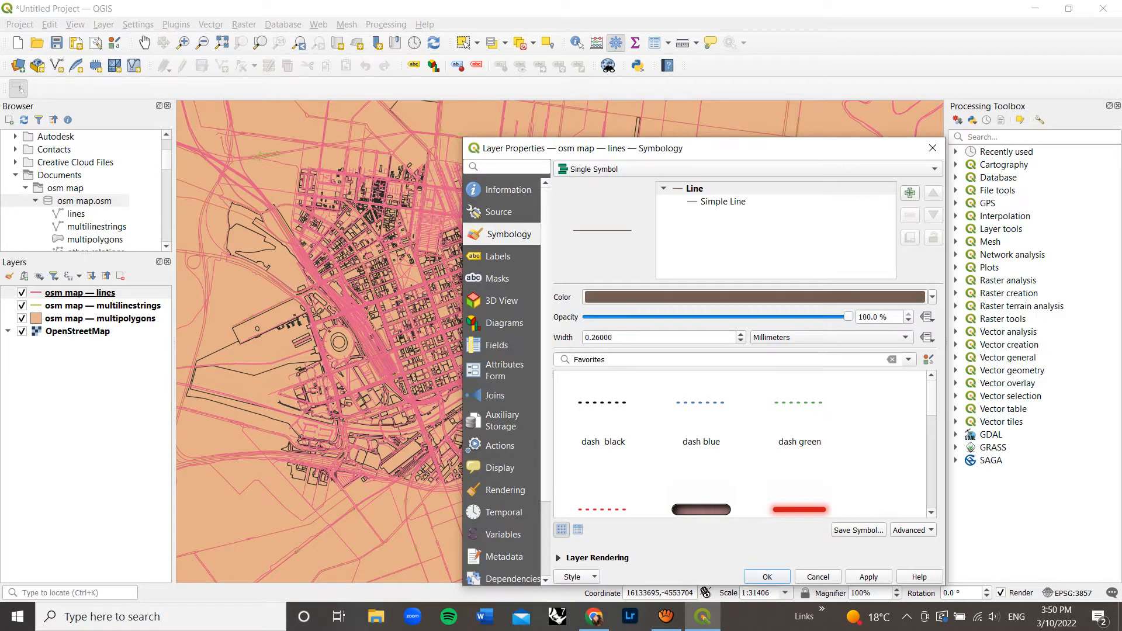
pyautogui.click(585, 337)
pyautogui.doubleClick(597, 337)
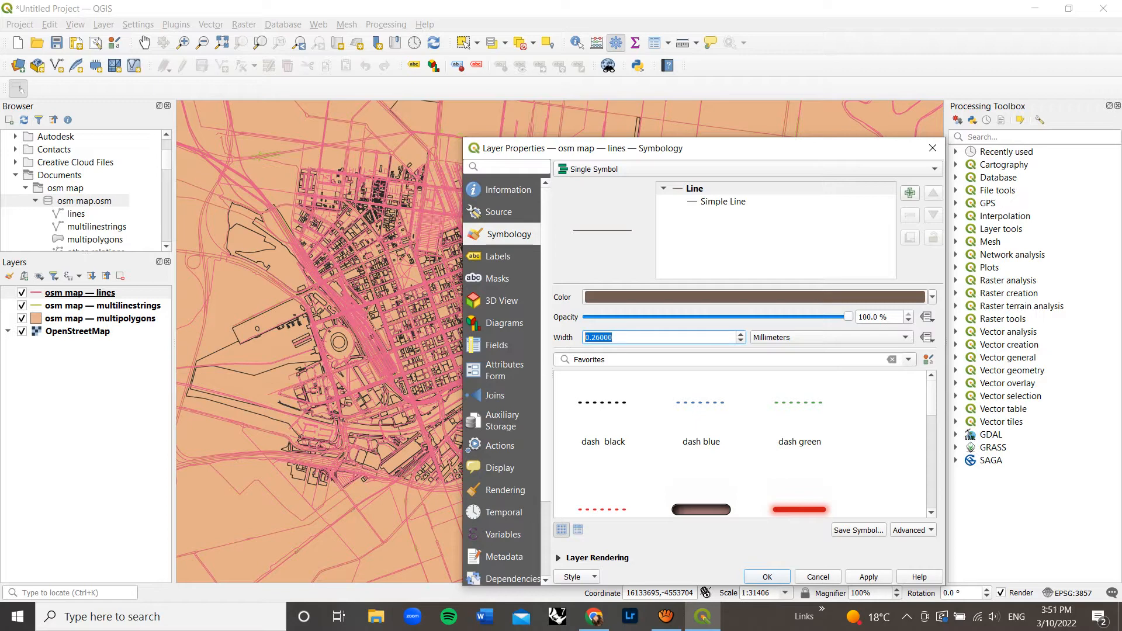
pyautogui.write('50')
pyautogui.press('BackSpace')
pyautogui.press('BackSpace')
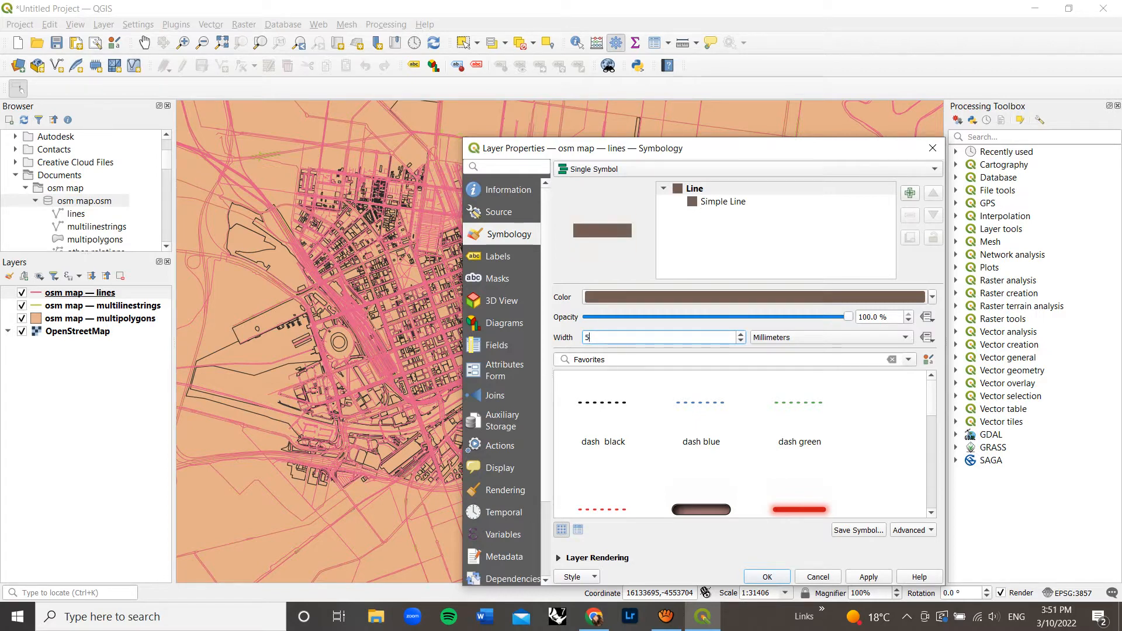
pyautogui.write('0.50')
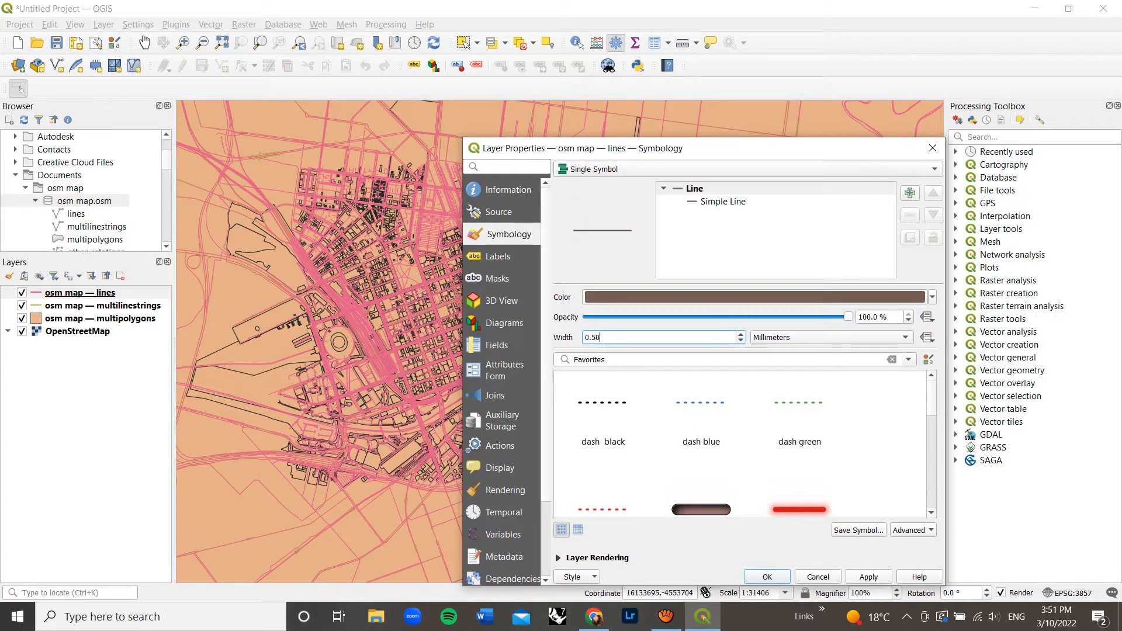
pyautogui.click(767, 577)
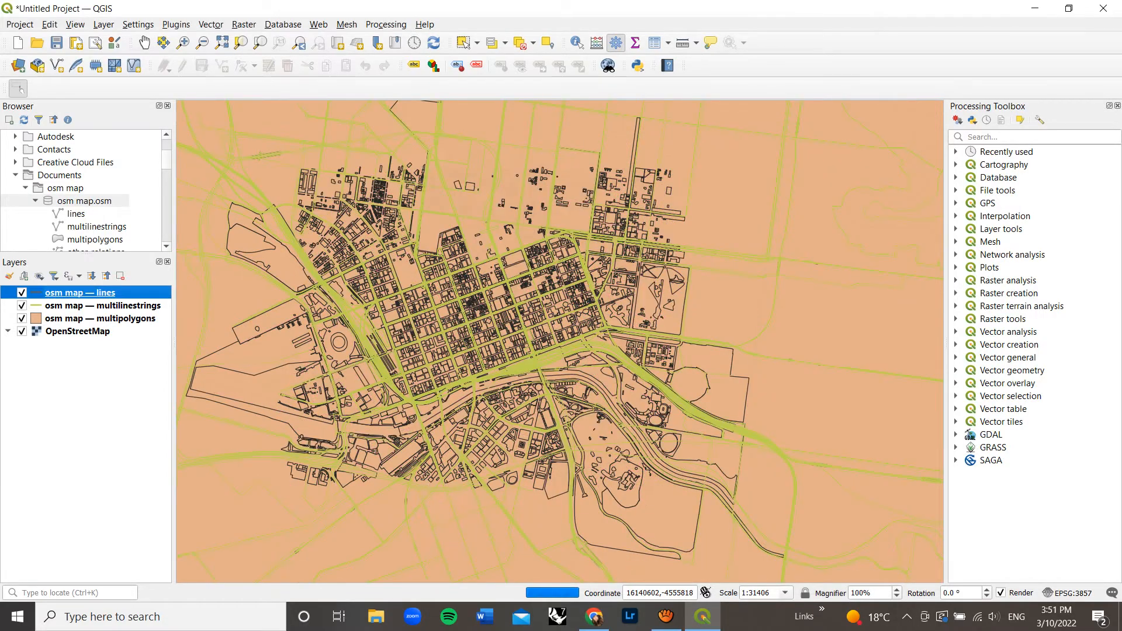
pyautogui.scroll(3, 402, 401)
pyautogui.scroll(-5, 414, 403)
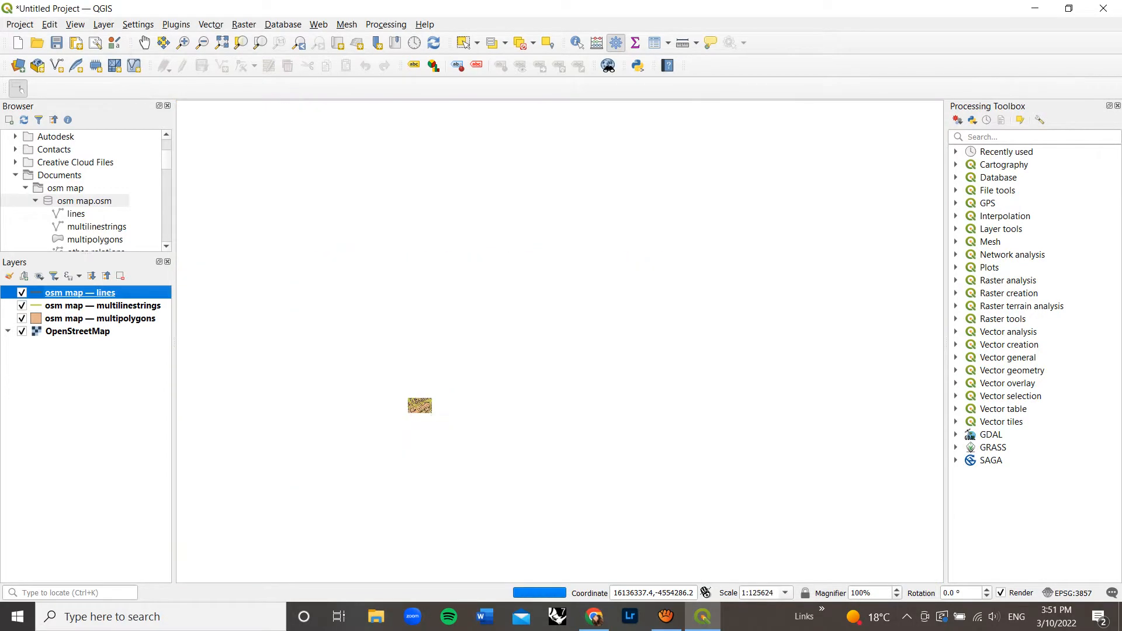
pyautogui.scroll(2, 414, 403)
pyautogui.scroll(1, 414, 400)
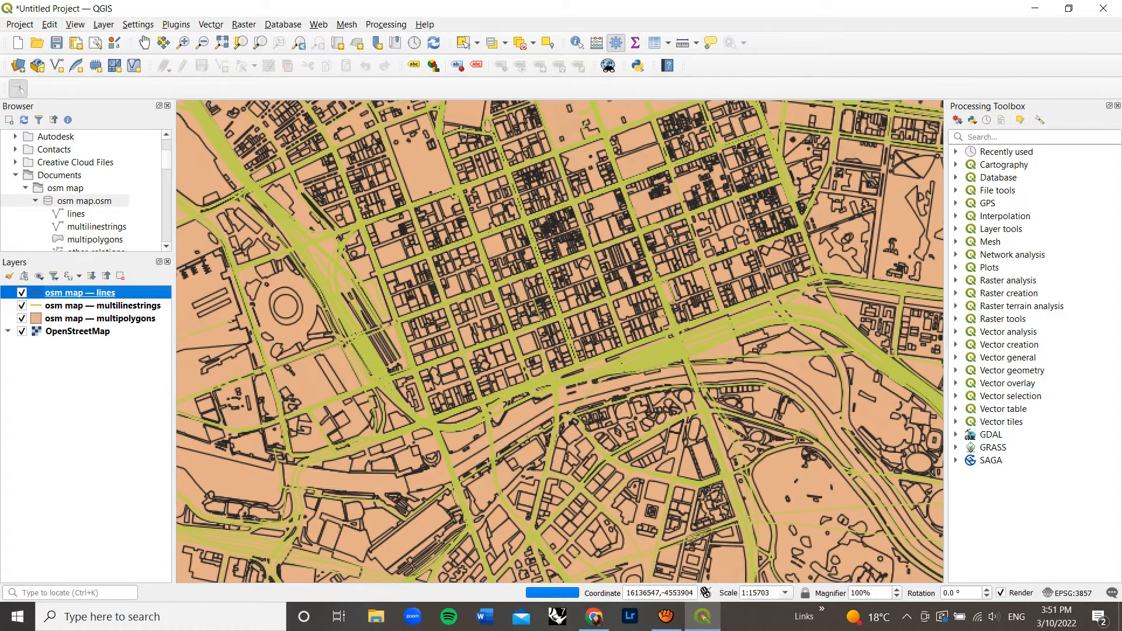
pyautogui.scroll(-1, 472, 364)
pyautogui.scroll(1, 476, 366)
pyautogui.scroll(-1, 476, 367)
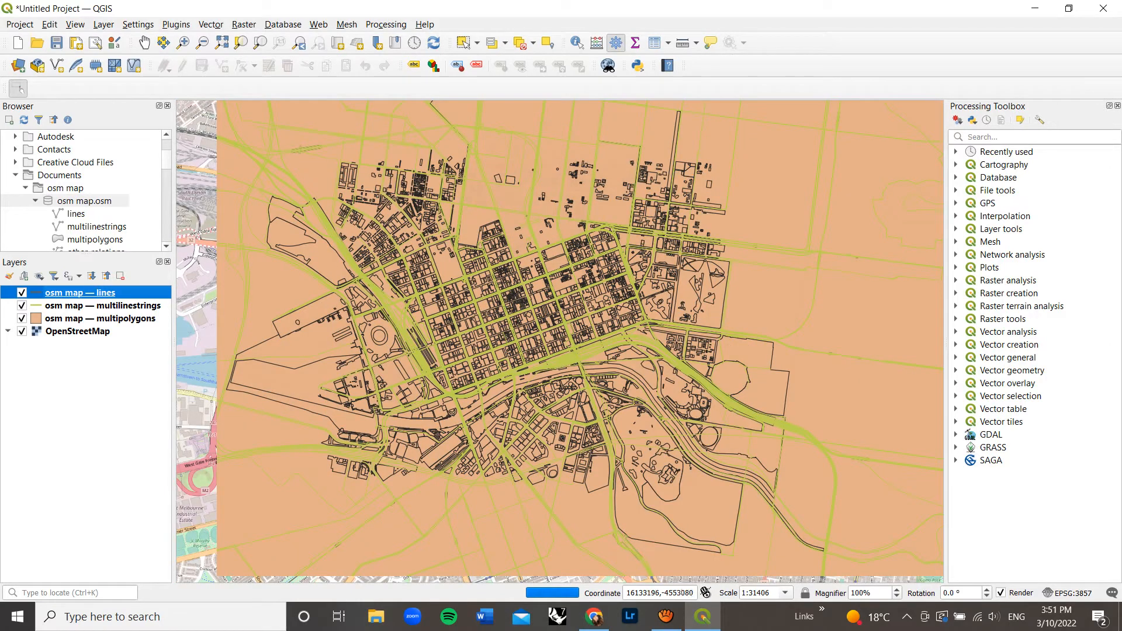
# Step: Change the multilinestrings layer's line color to white #ffffff and apply the symbology
pyautogui.click(102, 306)
pyautogui.doubleClick(102, 305)
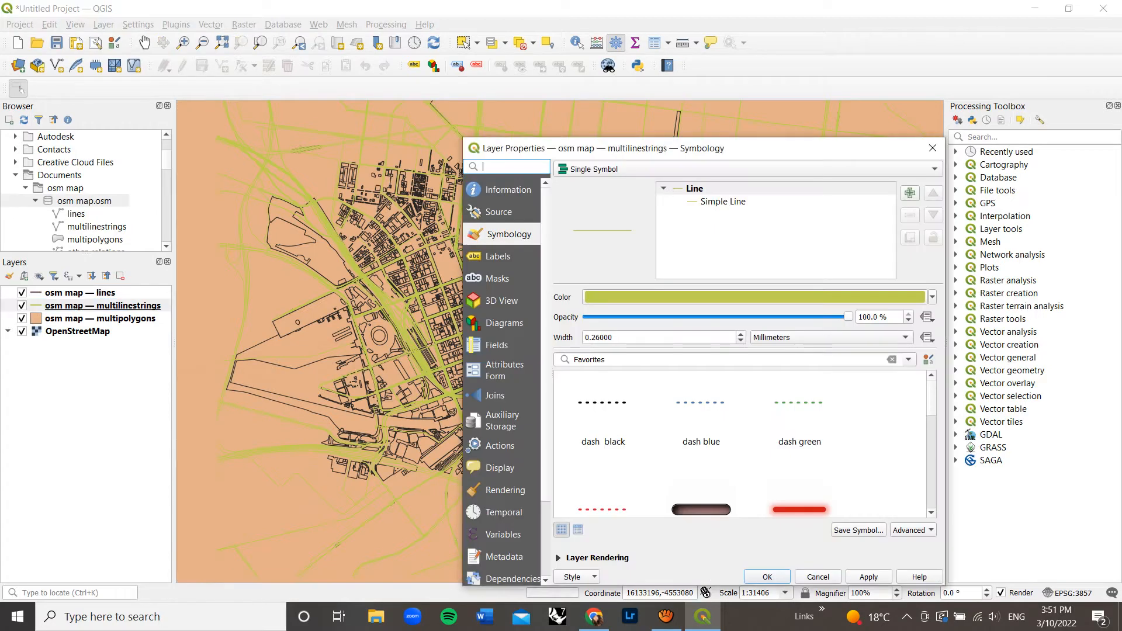
pyautogui.click(754, 297)
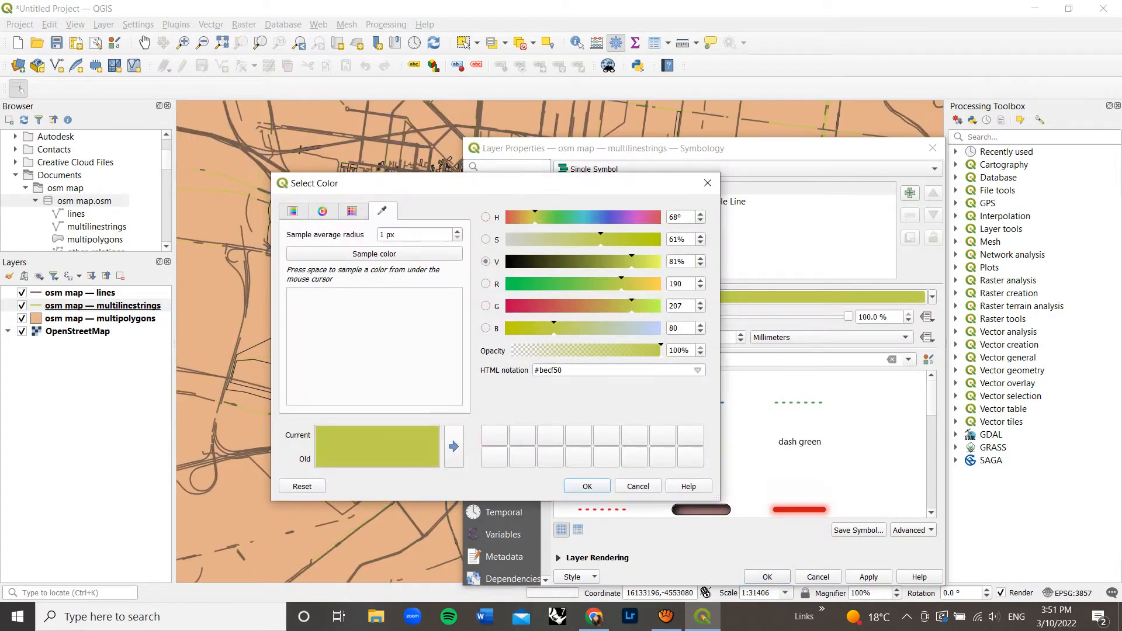
pyautogui.moveTo(601, 239); pyautogui.dragTo(505, 239)
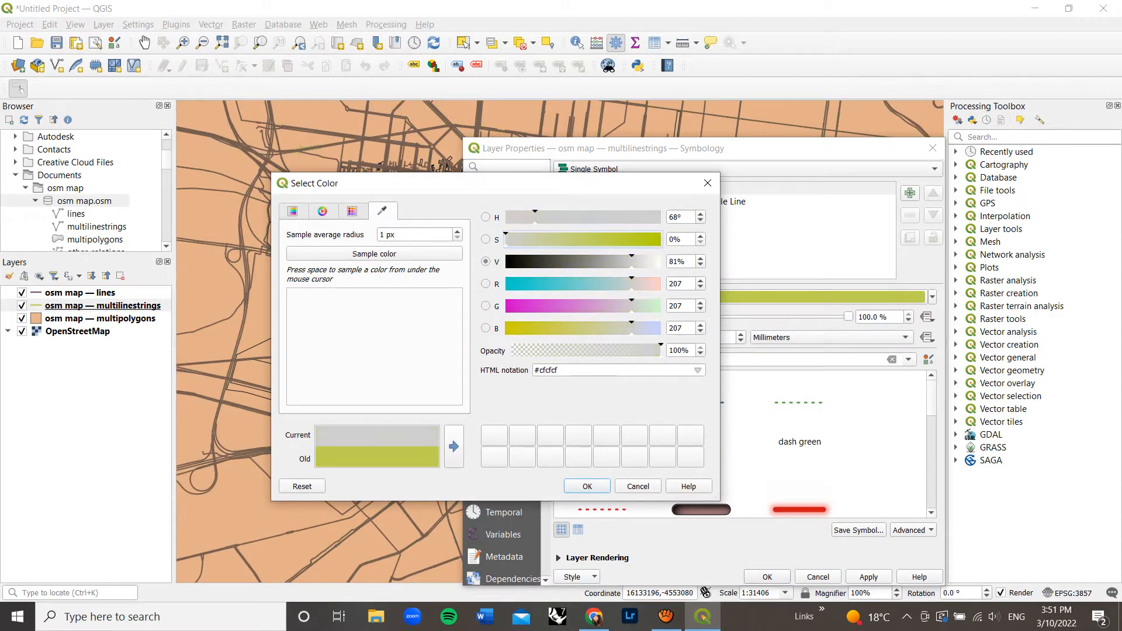
pyautogui.moveTo(631, 261); pyautogui.dragTo(662, 261)
pyautogui.click(587, 486)
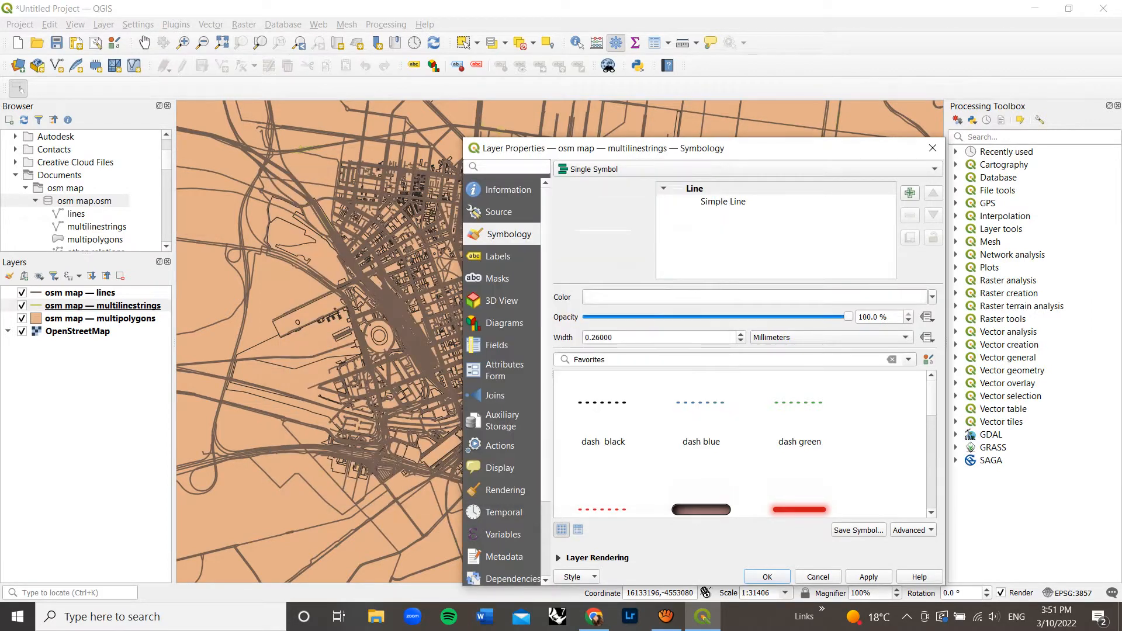
pyautogui.click(766, 577)
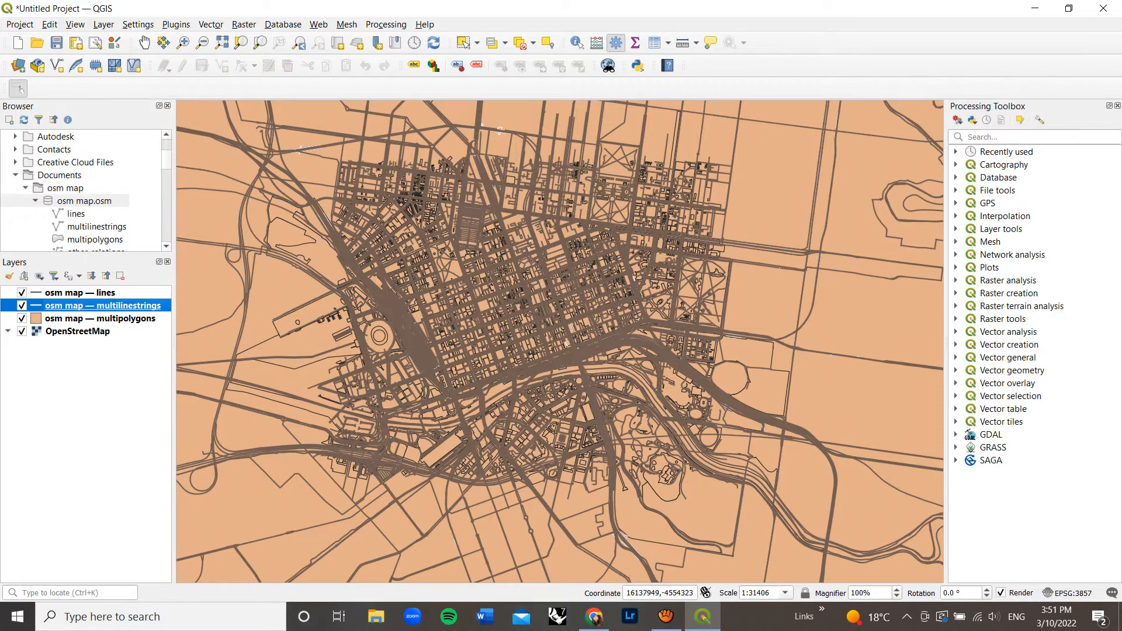
# Step: Change the multilinestrings layer's line color to coral red #f66b6b and apply the symbology
pyautogui.scroll(-1, 600, 397)
pyautogui.scroll(1, 600, 391)
pyautogui.scroll(1, 471, 258)
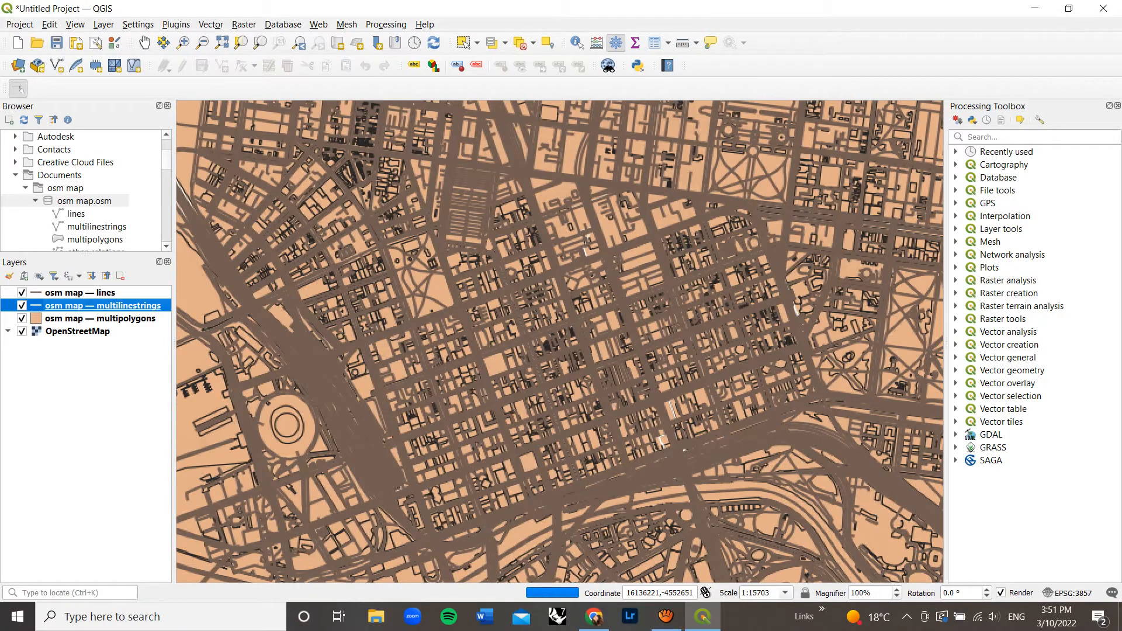
pyautogui.doubleClick(102, 306)
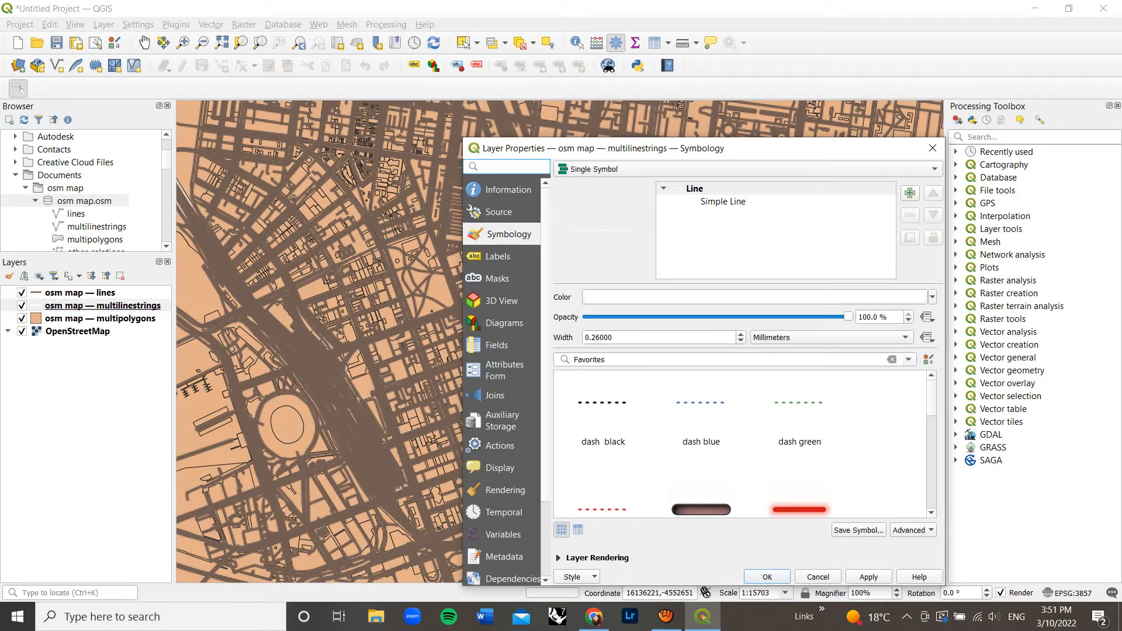
pyautogui.click(754, 297)
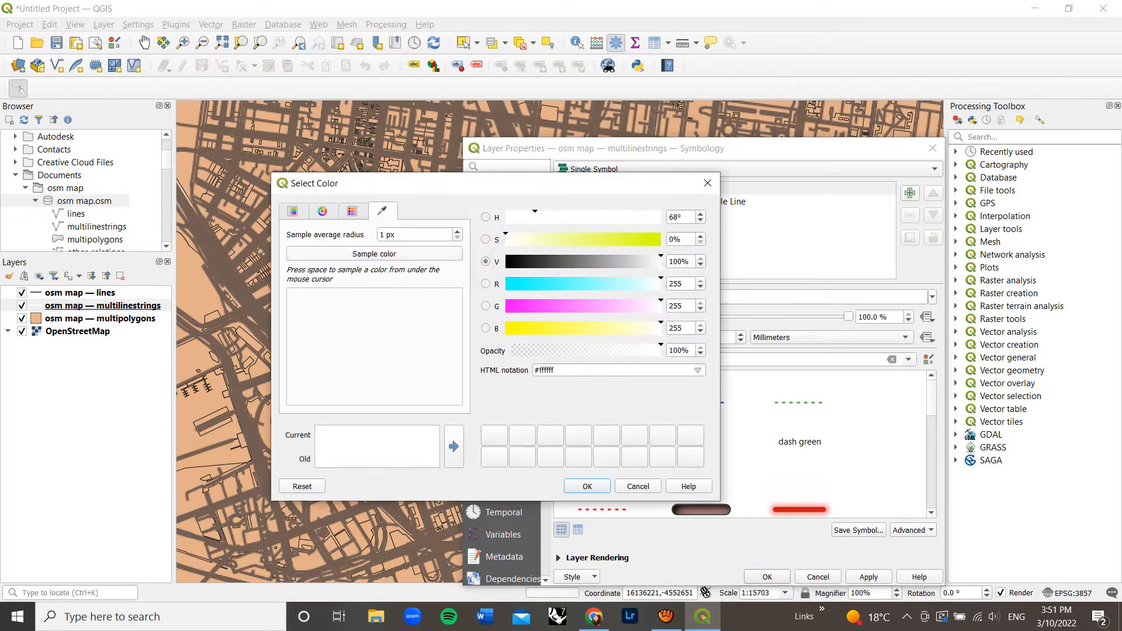
pyautogui.click(545, 261)
pyautogui.moveTo(544, 261); pyautogui.dragTo(655, 283)
pyautogui.click(625, 283)
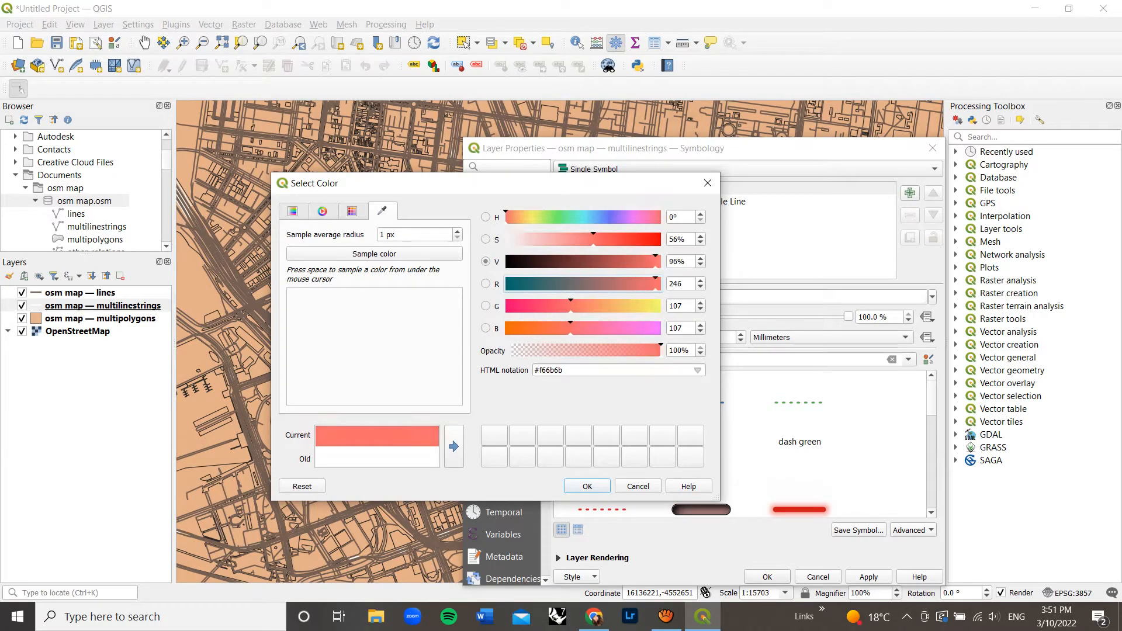
pyautogui.click(587, 486)
pyautogui.click(767, 577)
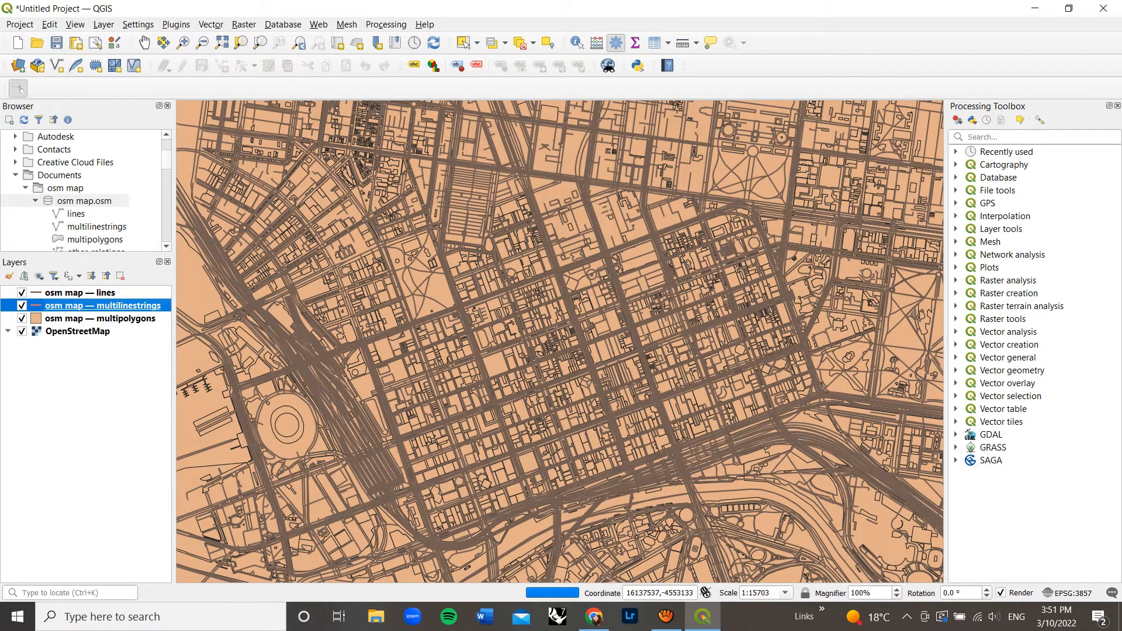
# Step: Set the osm map lines layer's line width to 0.18 millimeters and apply the symbology
pyautogui.scroll(-1, 742, 426)
pyautogui.scroll(1, 742, 426)
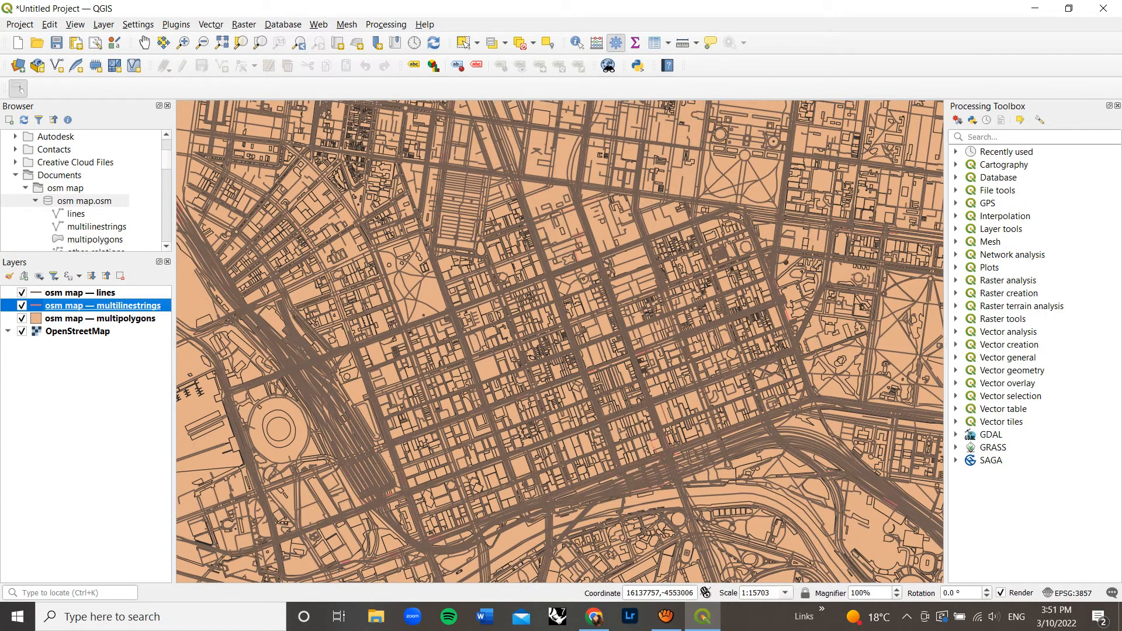
pyautogui.scroll(2, 560, 342)
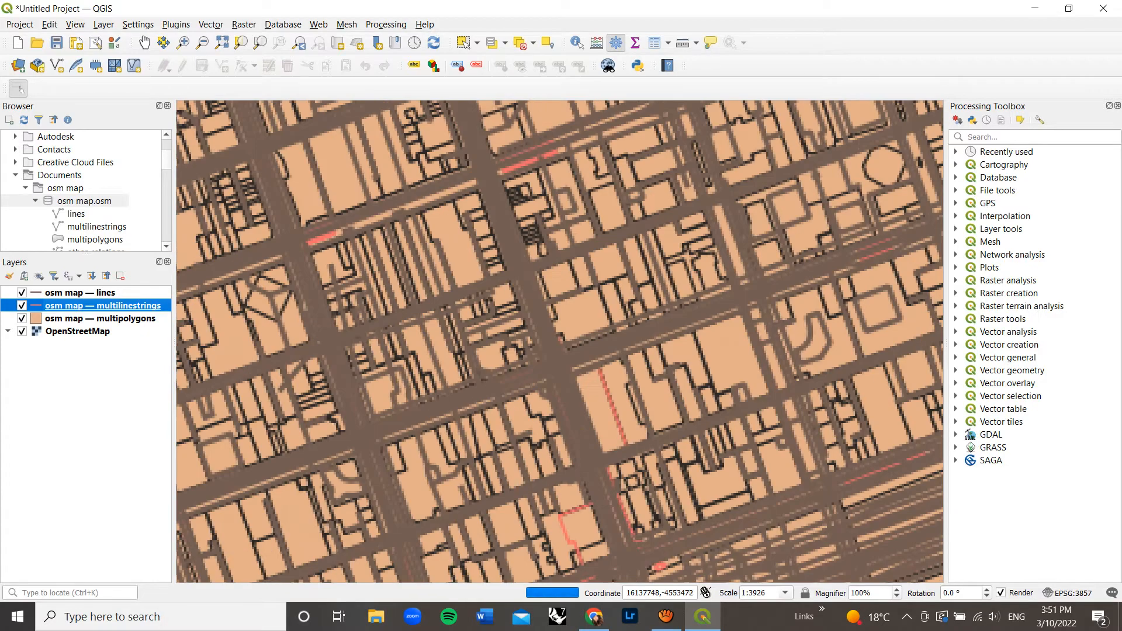
pyautogui.scroll(-2, 607, 429)
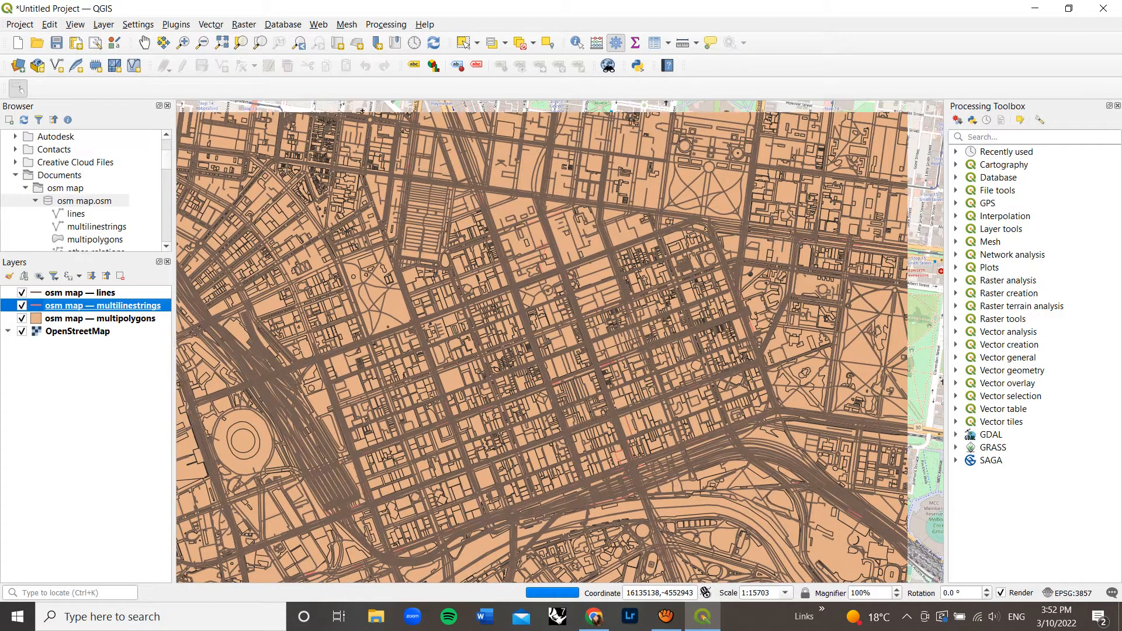
pyautogui.click(80, 293)
pyautogui.doubleClick(80, 292)
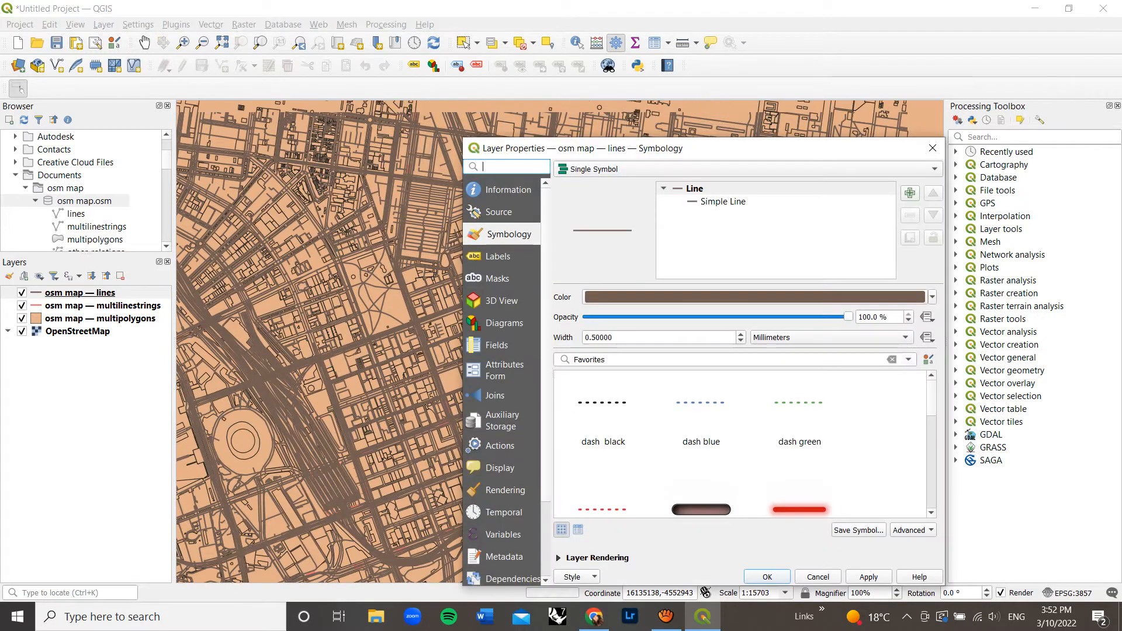
pyautogui.doubleClick(599, 338)
pyautogui.write('0.1')
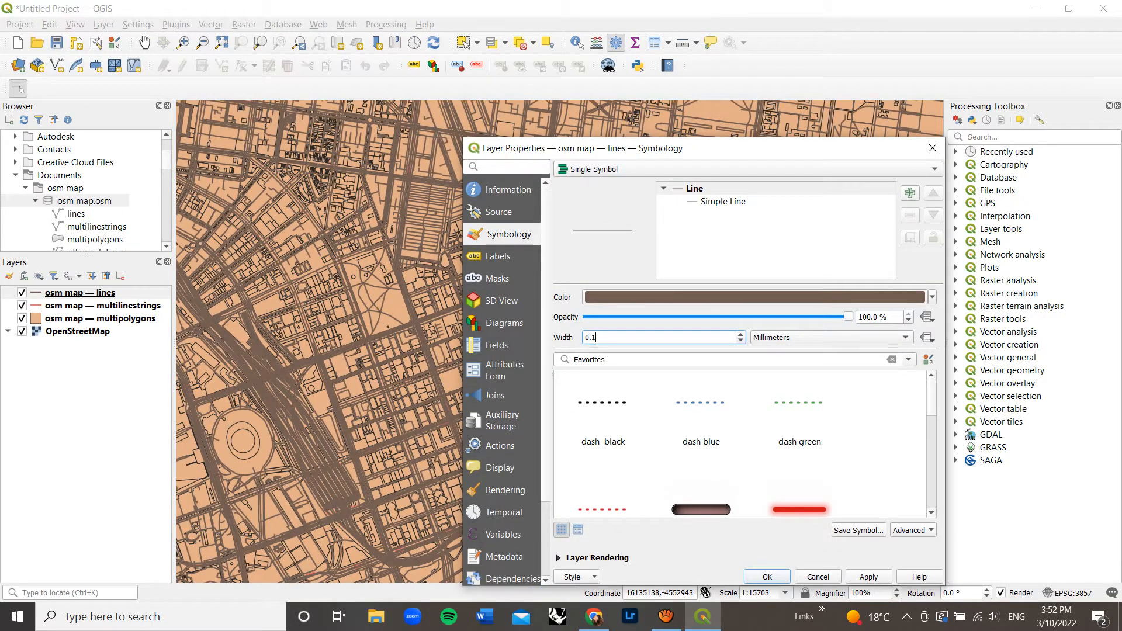
pyautogui.write('8')
pyautogui.press('Return')
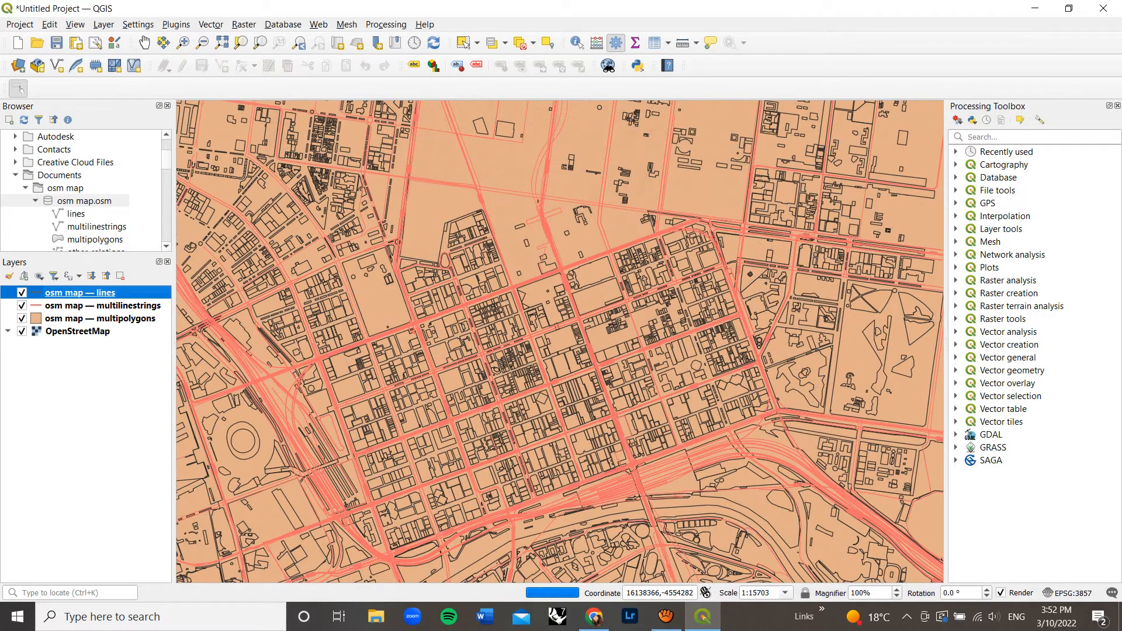
pyautogui.scroll(-1, 630, 365)
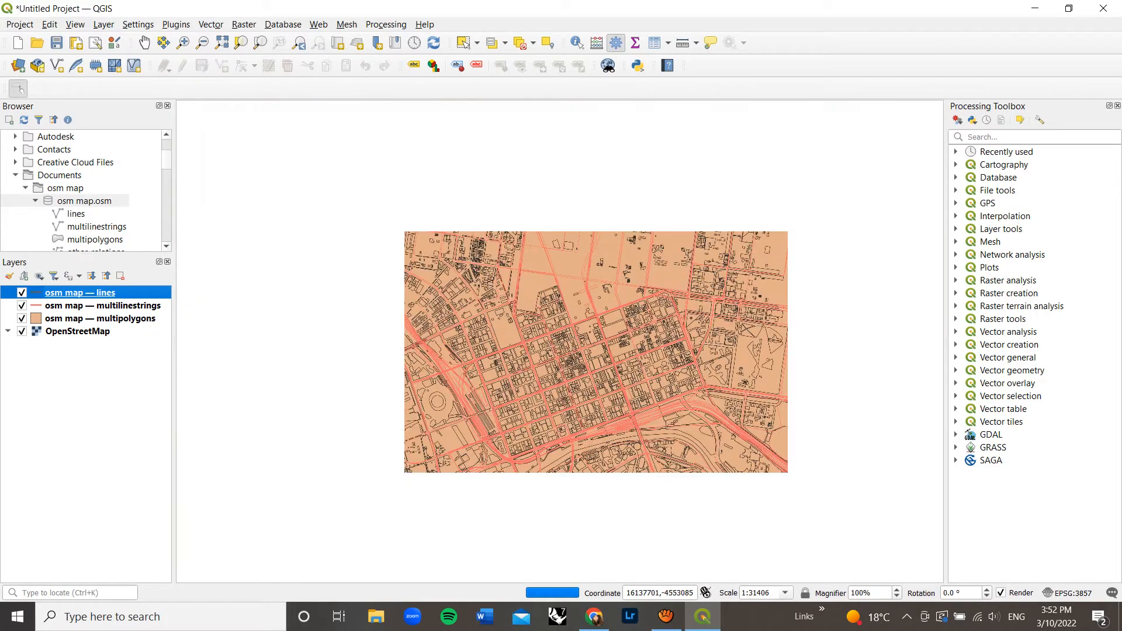
pyautogui.scroll(1, 582, 373)
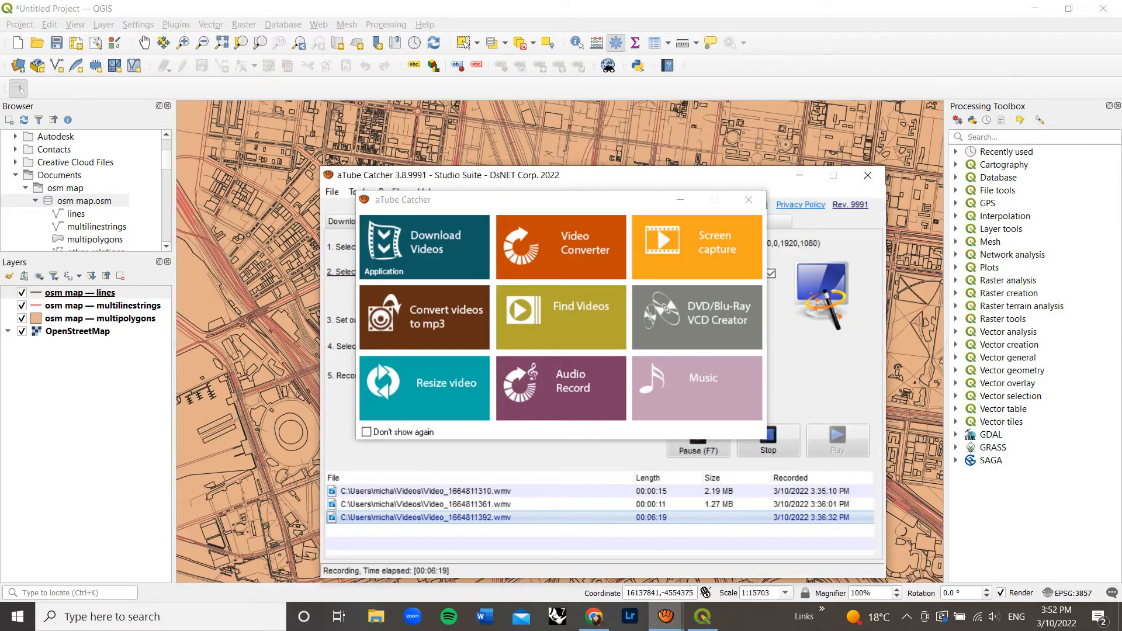
pyautogui.click(799, 175)
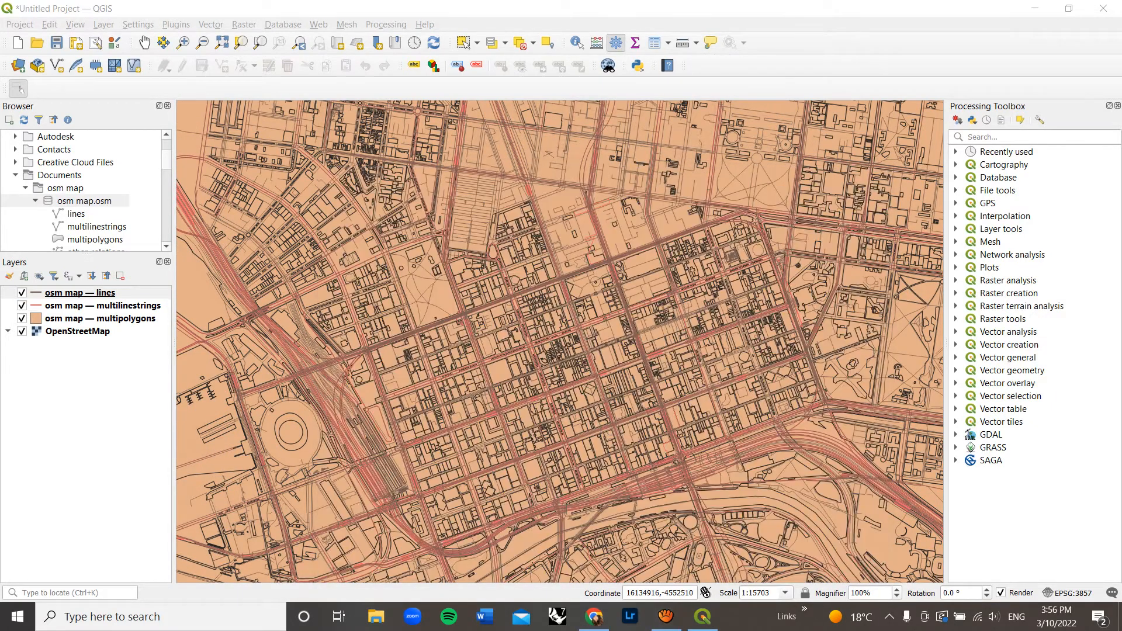
# Step: Turn on single labels for the multilinestrings layer, using the name field as the label value
pyautogui.click(102, 305)
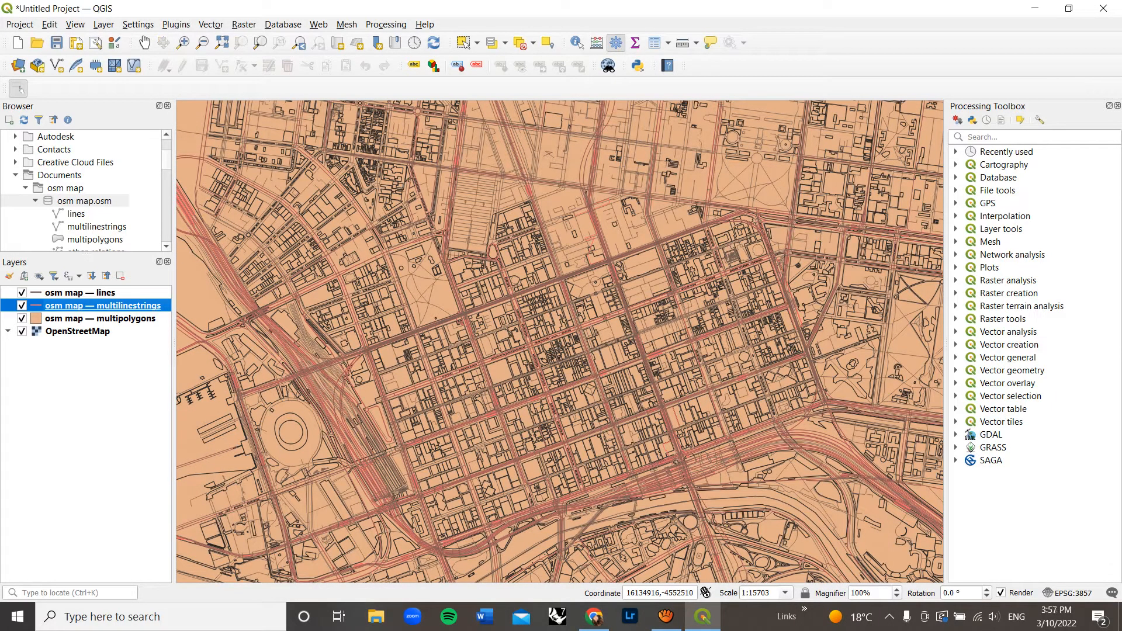
pyautogui.doubleClick(103, 306)
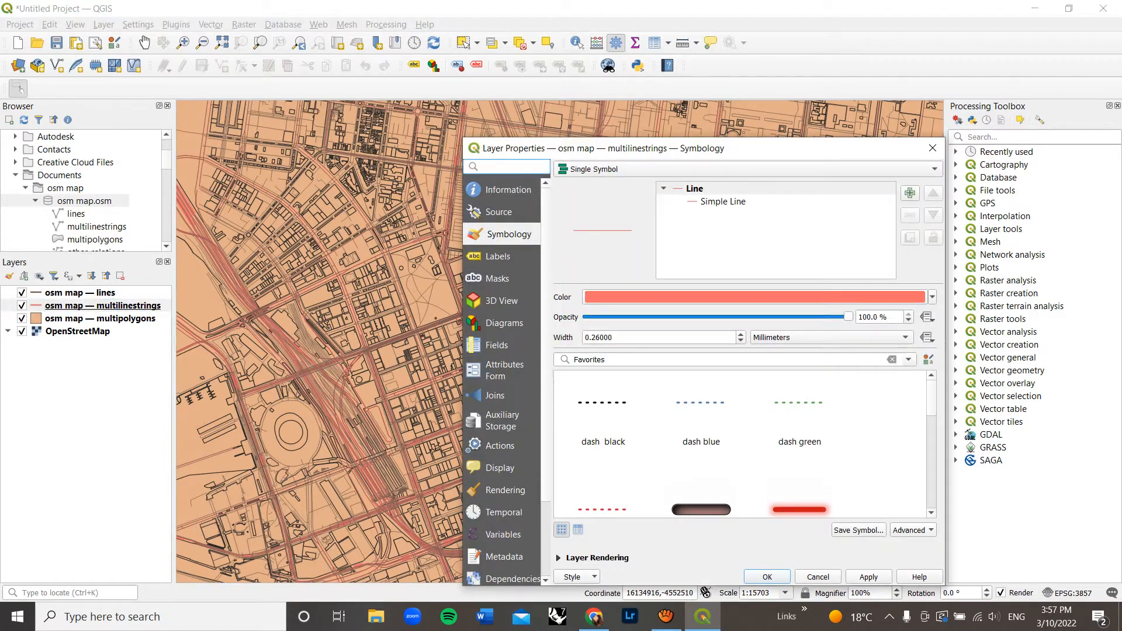
pyautogui.moveTo(584, 149); pyautogui.dragTo(158, 92)
pyautogui.click(73, 200)
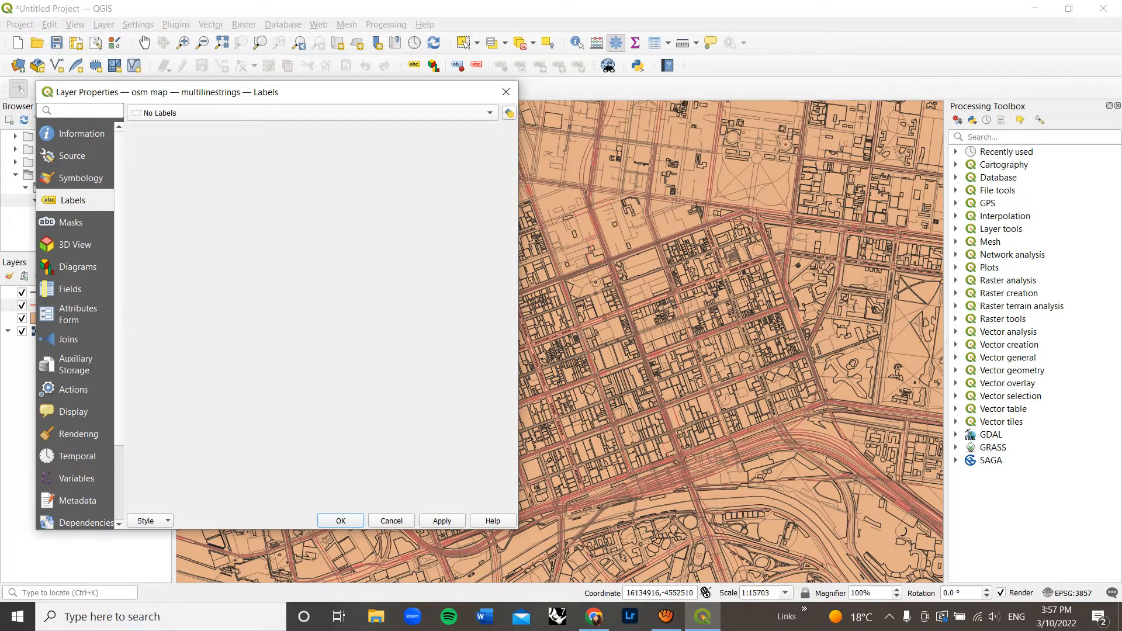
pyautogui.click(234, 113)
pyautogui.click(222, 126)
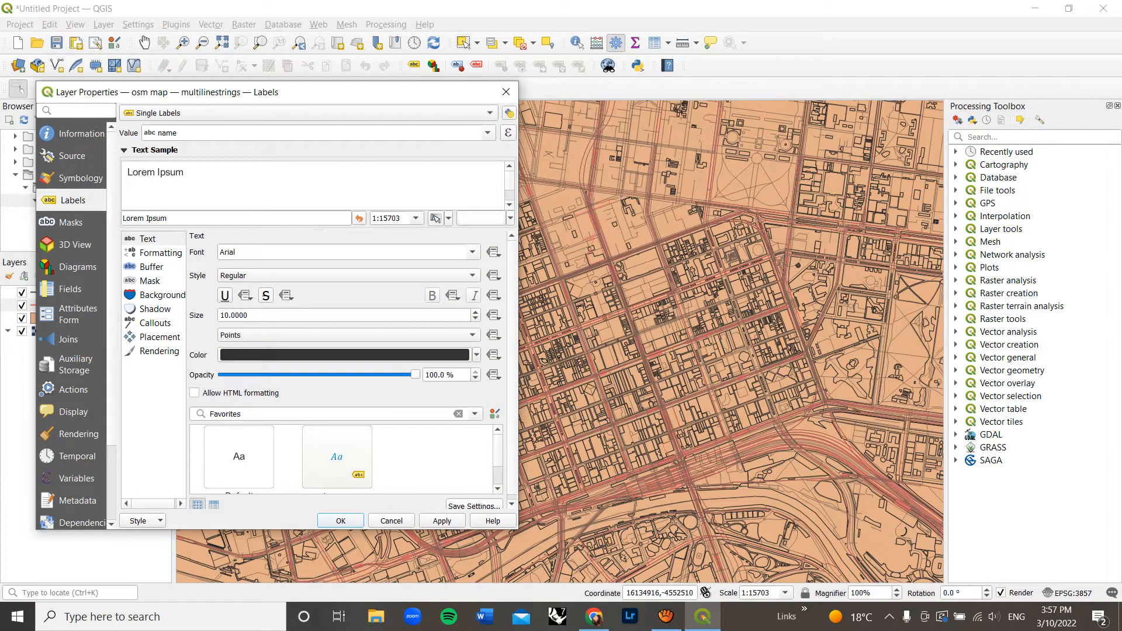
# Step: Try larger label text sizes for the multilinestrings layer, then set the size to 10 points
pyautogui.doubleClick(235, 315)
pyautogui.write('1')
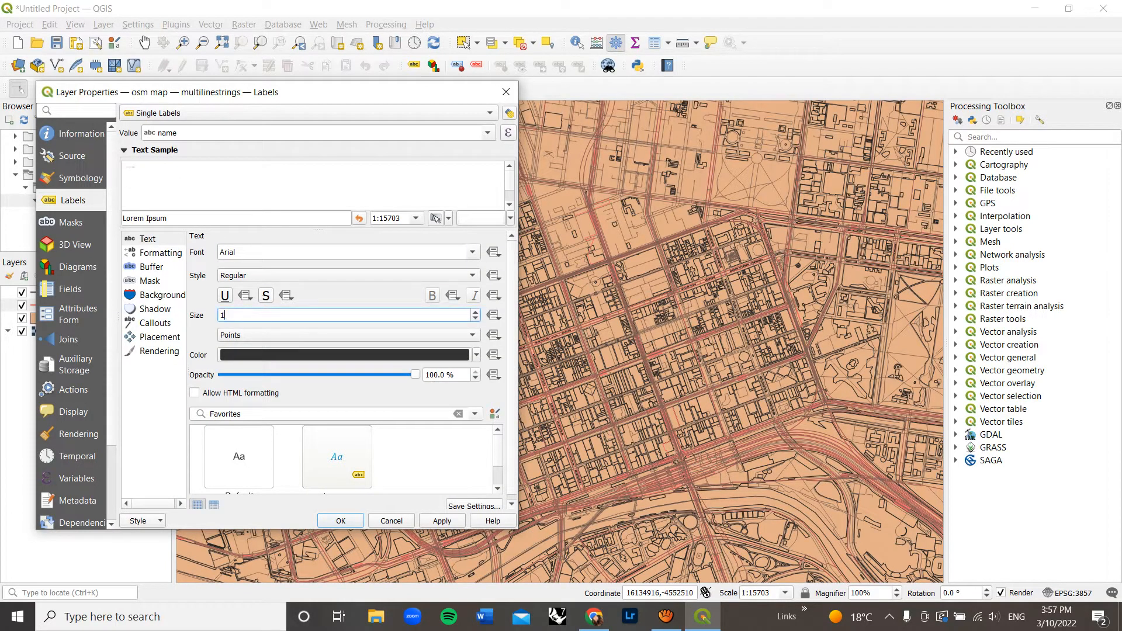
pyautogui.write('000')
pyautogui.hotkey('ctrl', 'a')
pyautogui.write('100')
pyautogui.press('BackSpace')
# Step: Enable a text buffer around the multilinestrings labels, keeping the Round pen join style
pyautogui.click(160, 253)
pyautogui.click(151, 267)
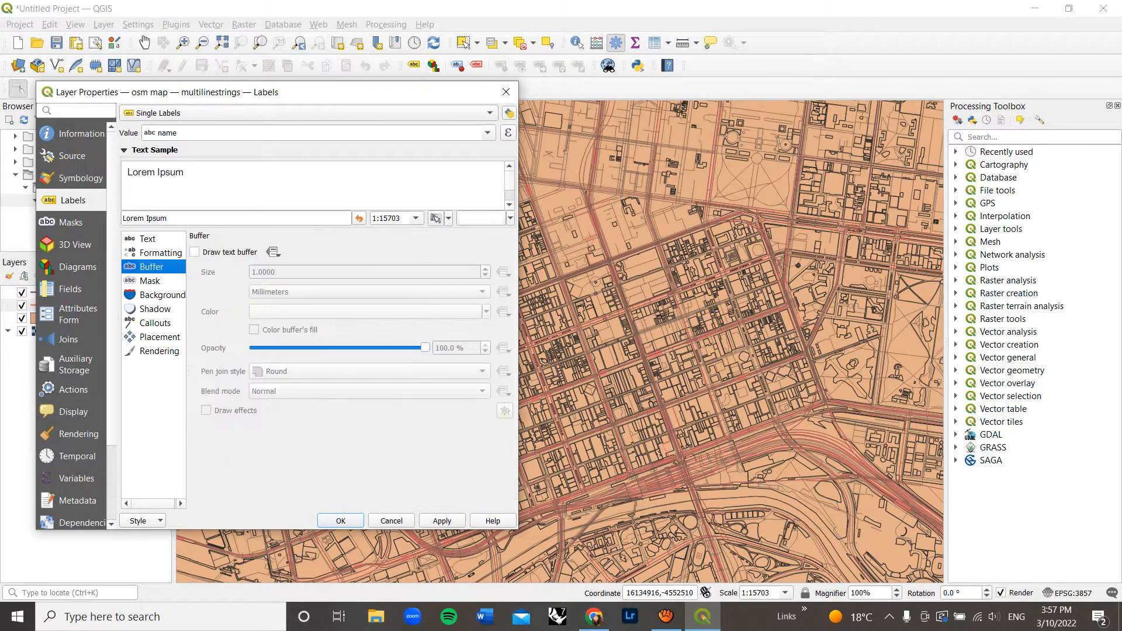
pyautogui.click(194, 252)
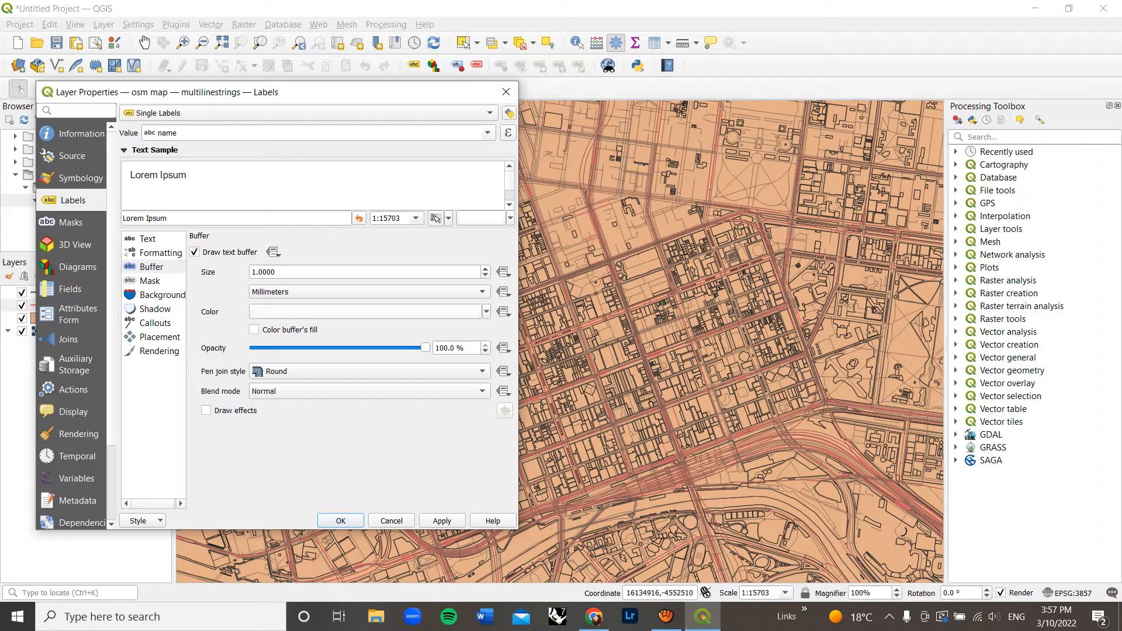
pyautogui.moveTo(425, 348)
pyautogui.mouseDown()
pyautogui.moveTo(413, 348)
pyautogui.moveTo(425, 347)
pyautogui.mouseUp()
pyautogui.click(369, 371)
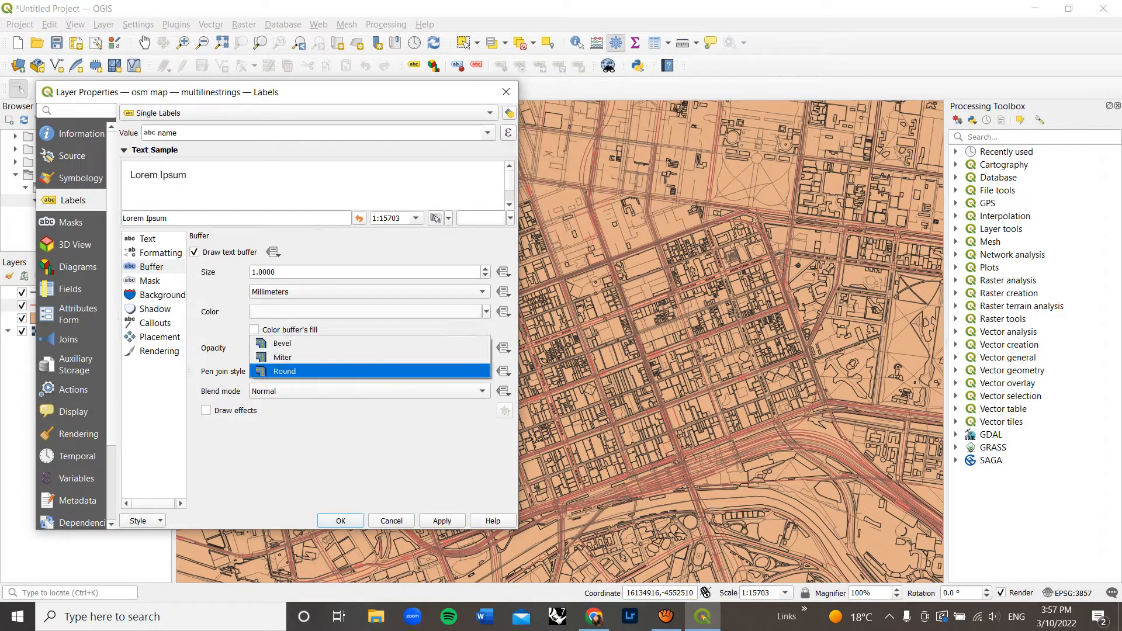
pyautogui.click(369, 372)
pyautogui.click(150, 281)
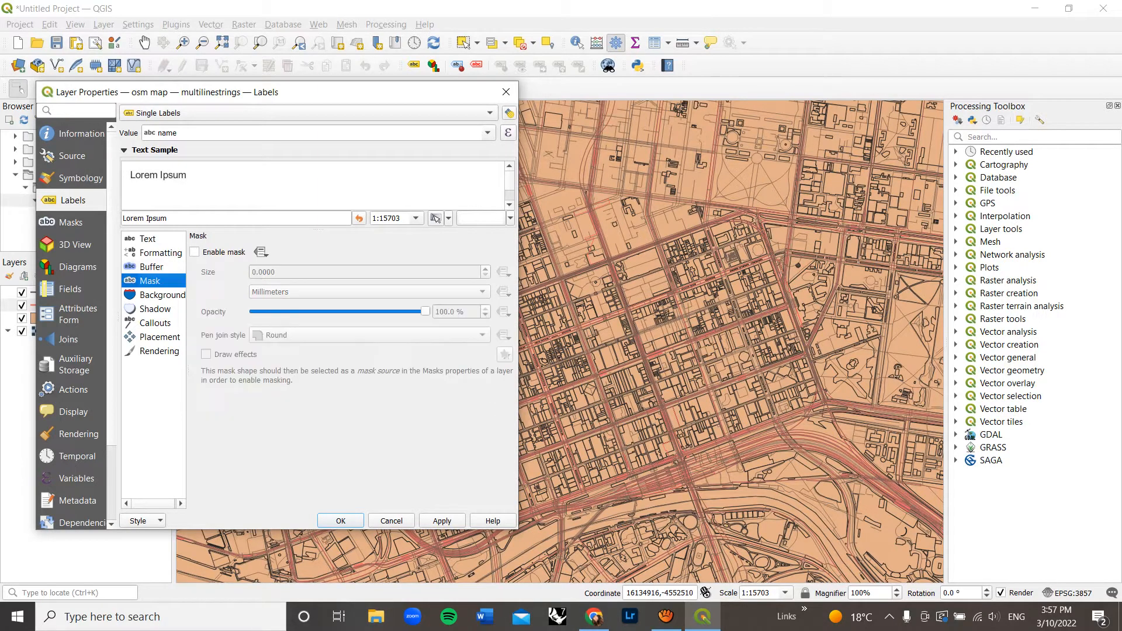
pyautogui.click(162, 295)
pyautogui.click(155, 323)
pyautogui.click(150, 281)
pyautogui.click(159, 337)
pyautogui.click(162, 295)
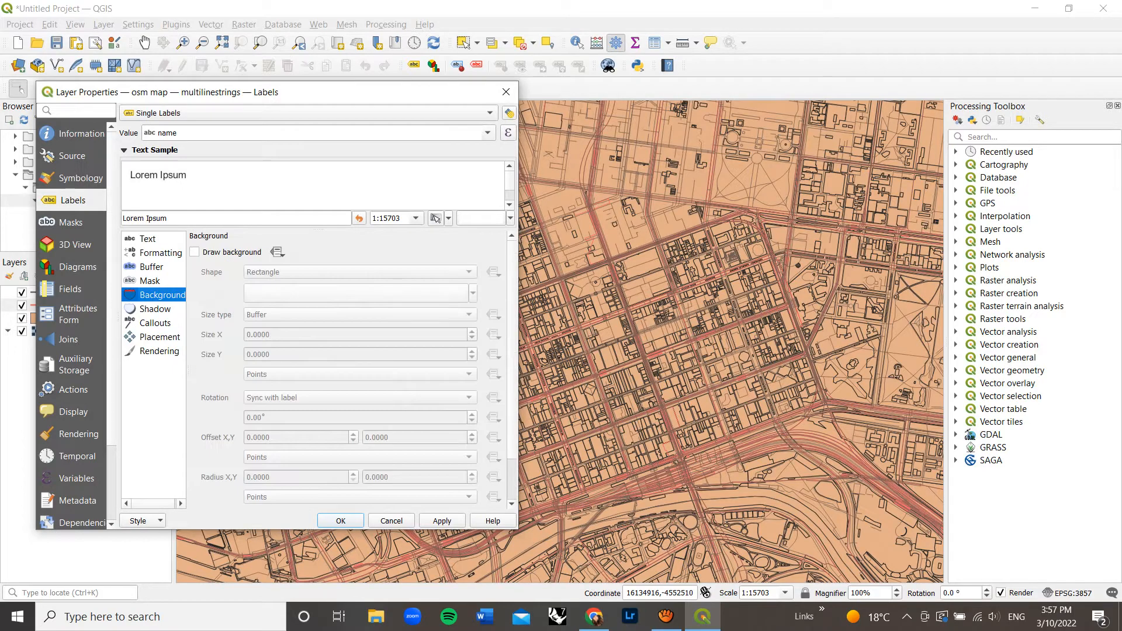
pyautogui.click(148, 239)
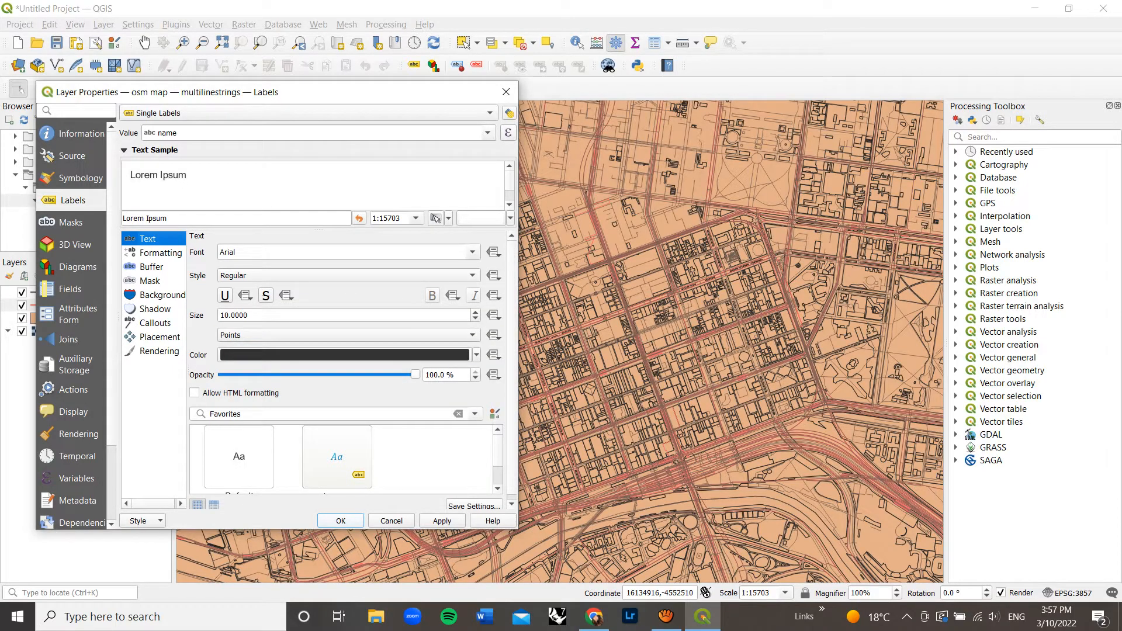
# Step: Apply the multilinestrings label settings and examine how the labels render on the map at several scales
pyautogui.click(341, 520)
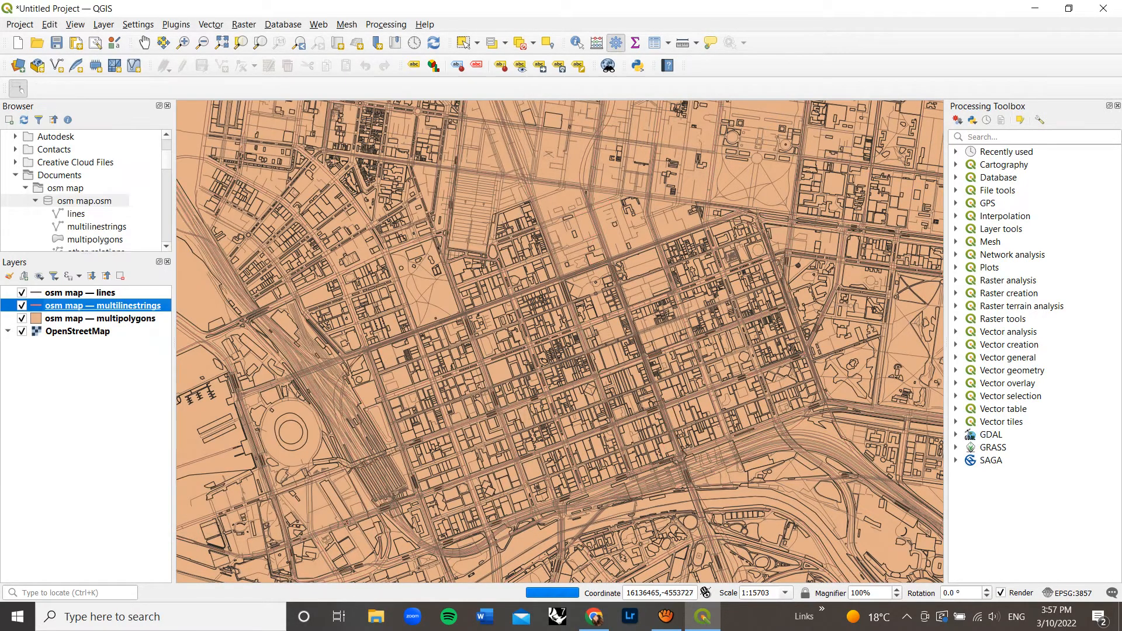
pyautogui.scroll(4, 481, 383)
pyautogui.scroll(-5, 463, 392)
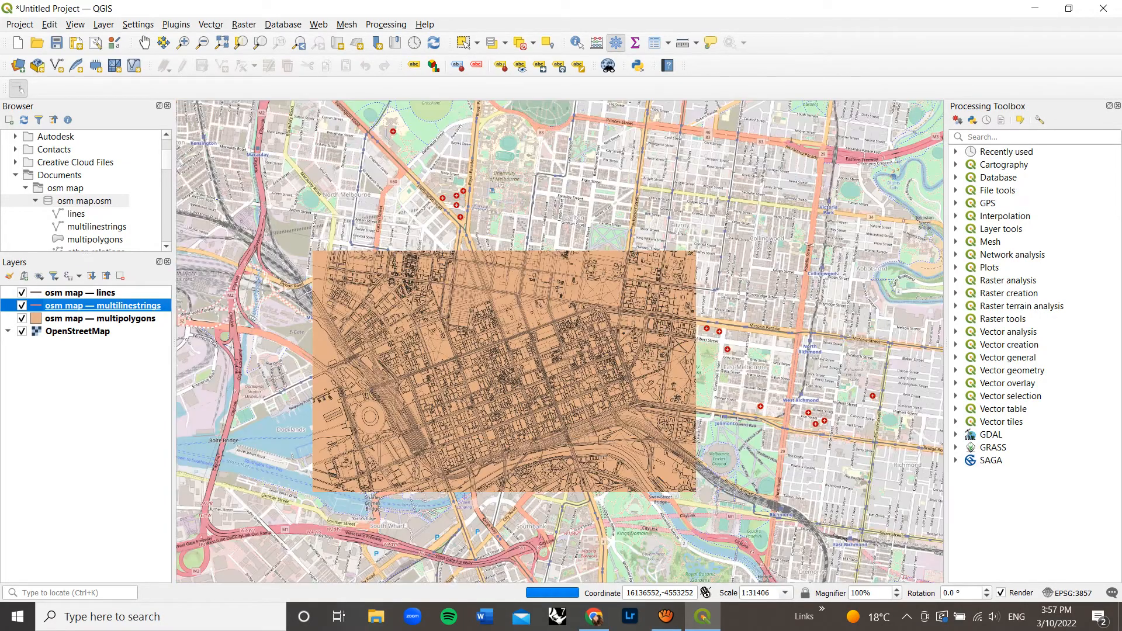
pyautogui.scroll(1, 482, 373)
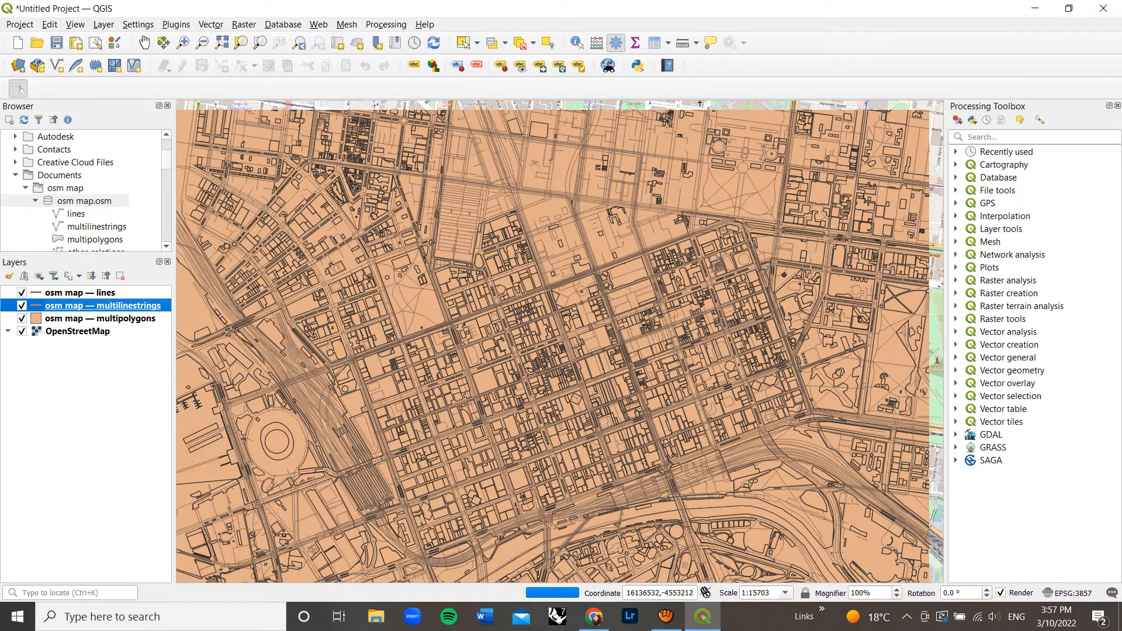
pyautogui.scroll(-1, 450, 379)
pyautogui.scroll(2, 664, 401)
pyautogui.scroll(3, 663, 409)
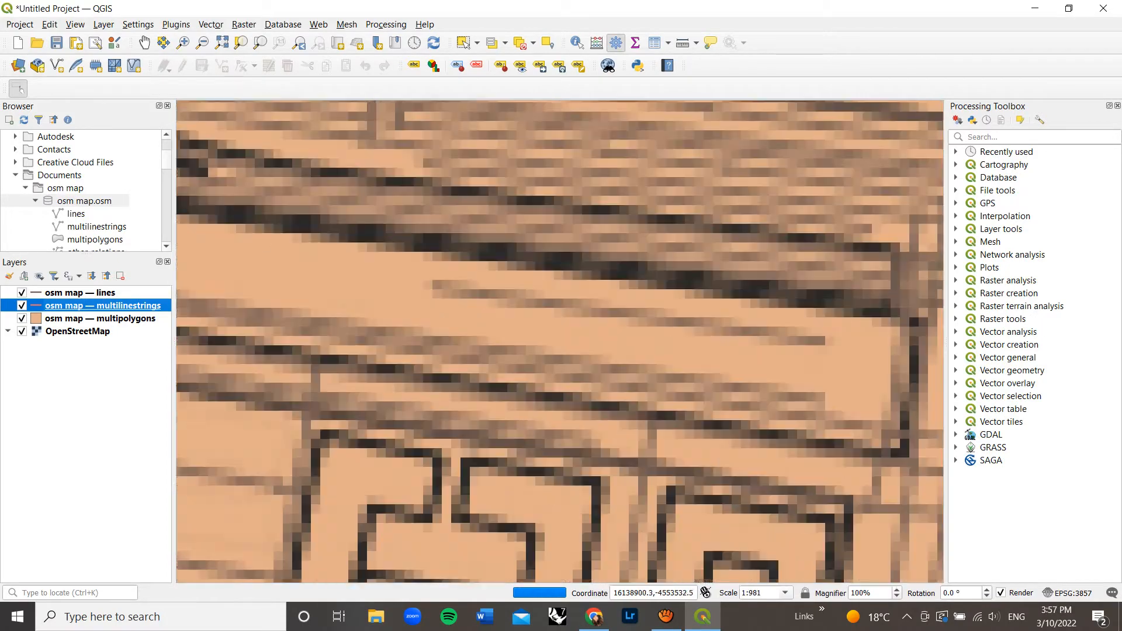
pyautogui.scroll(-2, 600, 416)
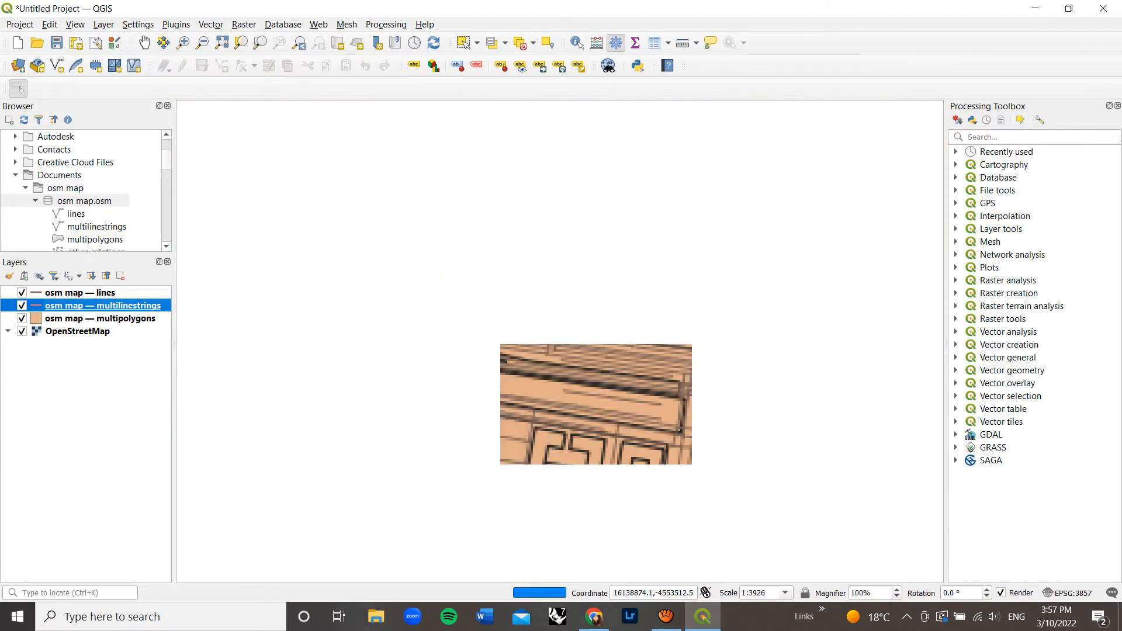
pyautogui.scroll(-2, 599, 416)
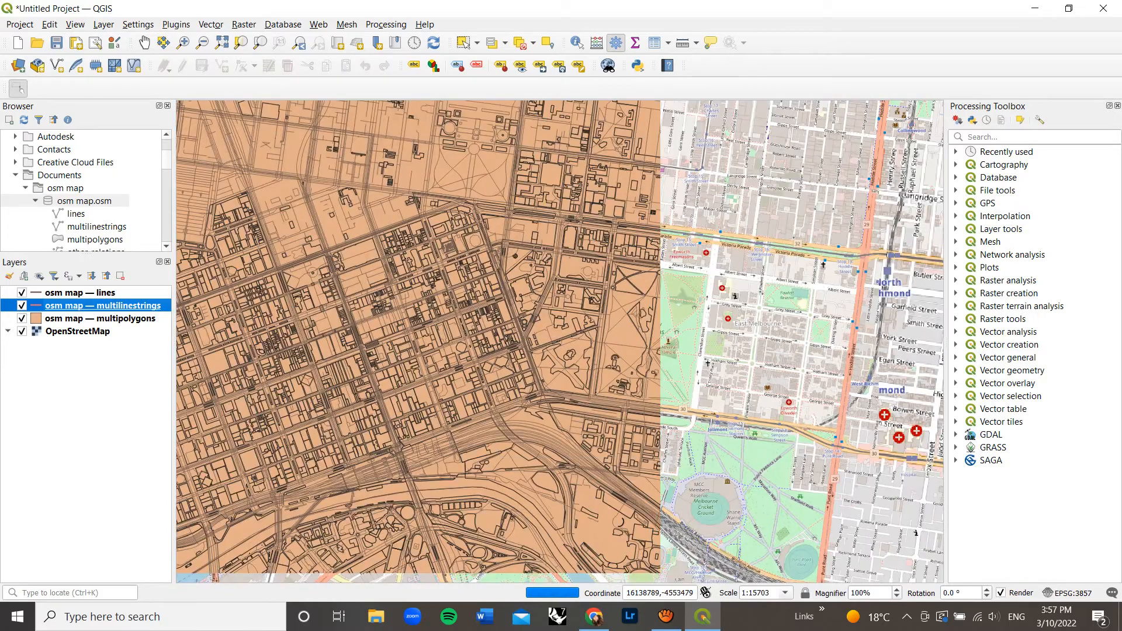
pyautogui.scroll(-2, 593, 413)
pyautogui.scroll(2, 532, 410)
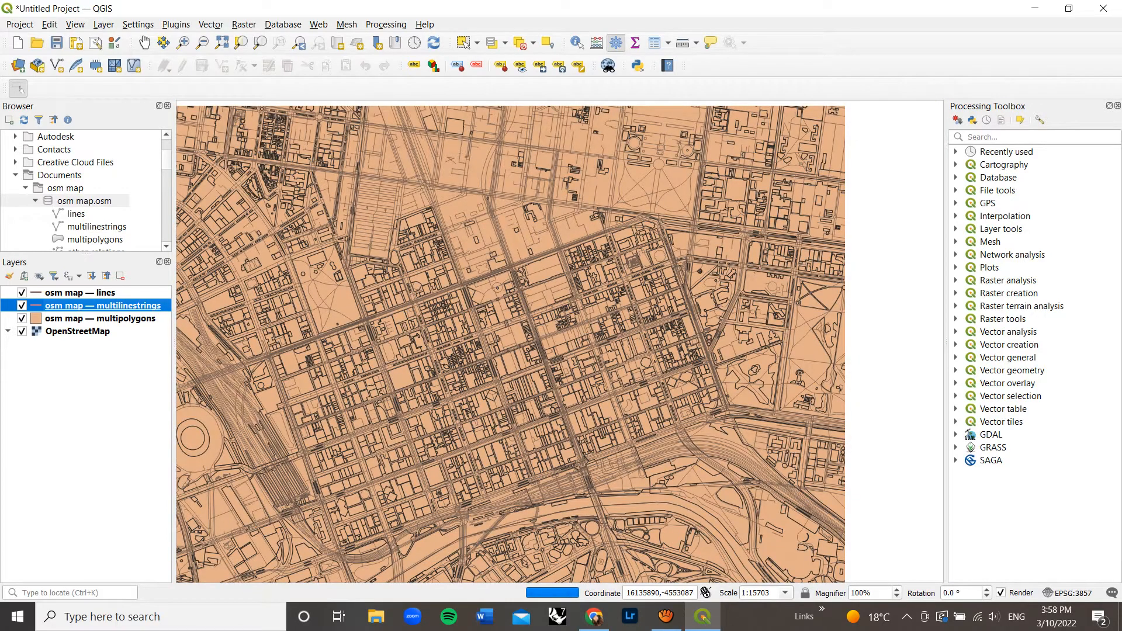
pyautogui.doubleClick(102, 306)
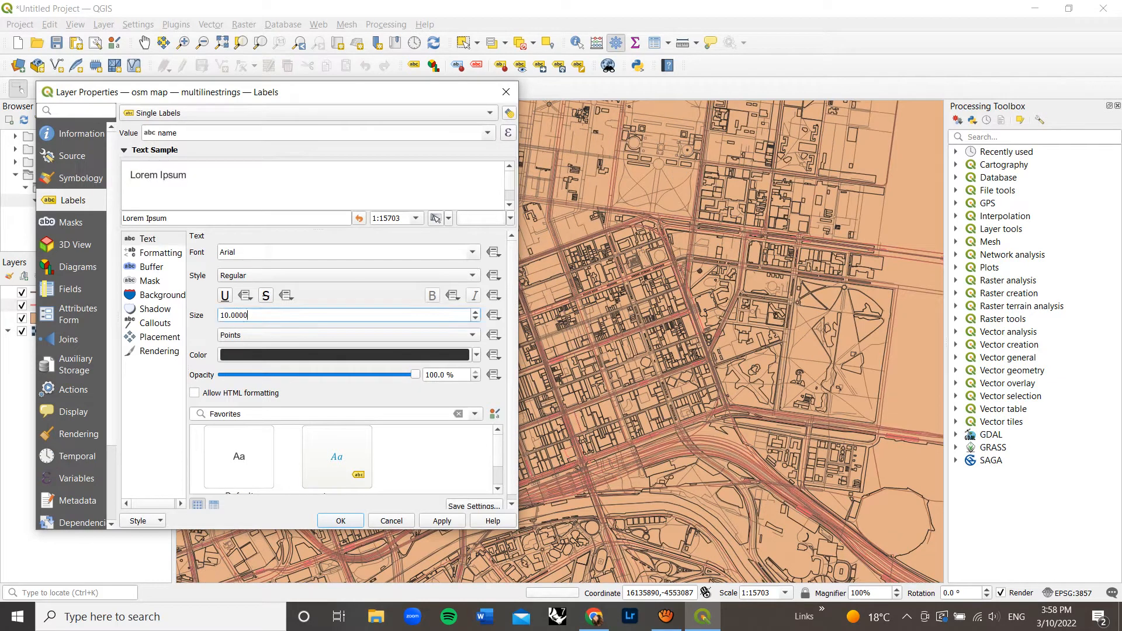
pyautogui.doubleClick(234, 315)
pyautogui.write('10')
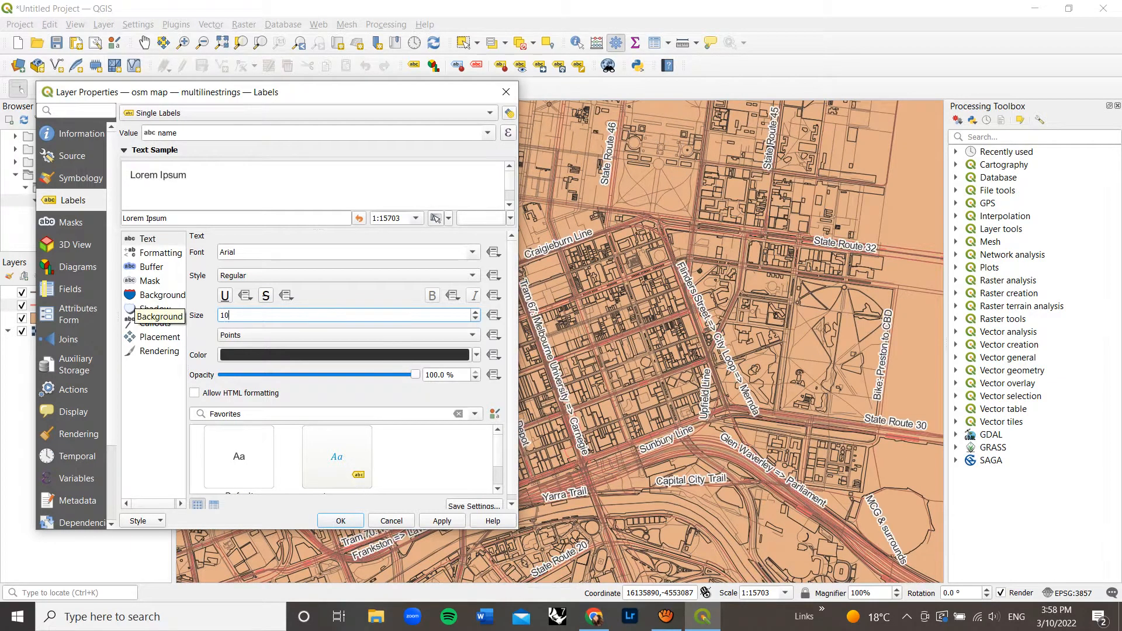
pyautogui.write('0')
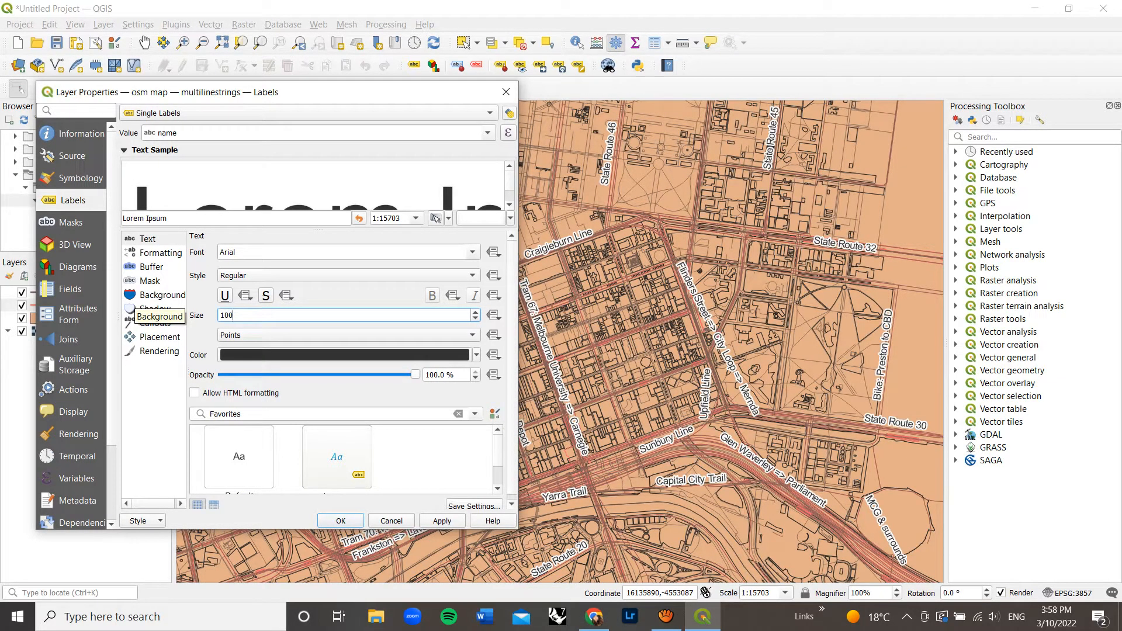
pyautogui.click(506, 92)
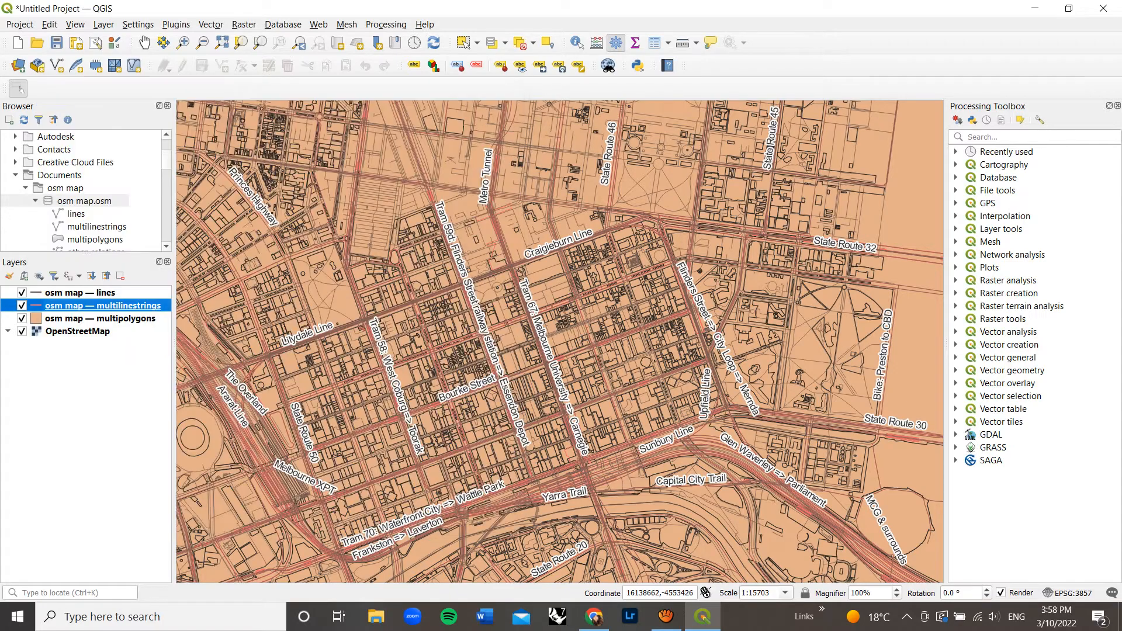
pyautogui.scroll(-1, 757, 388)
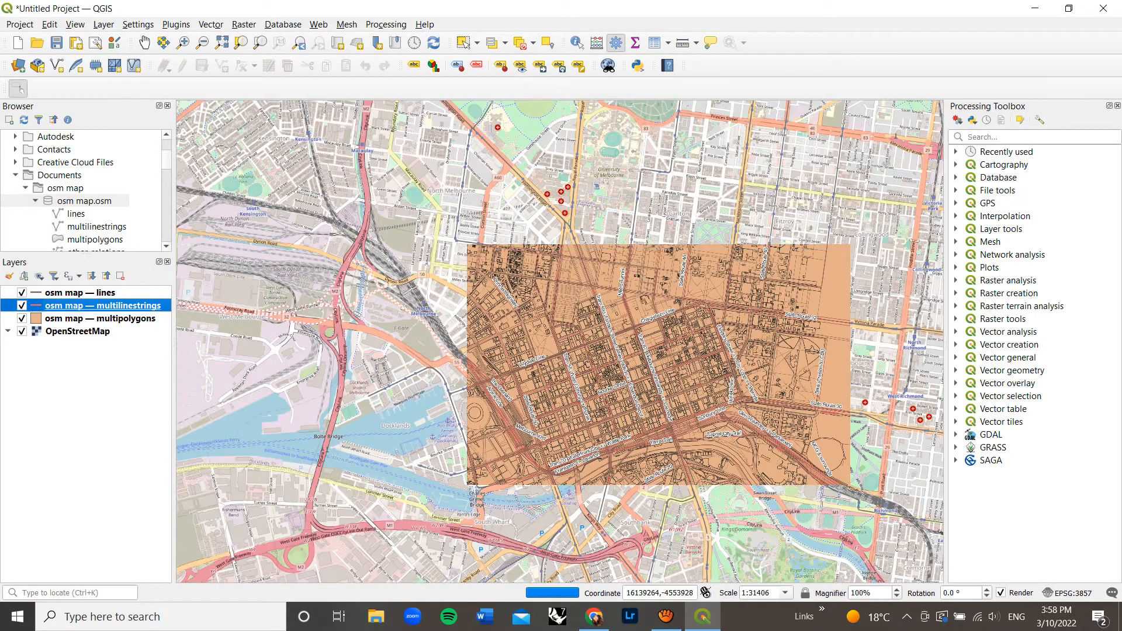
pyautogui.scroll(1, 738, 443)
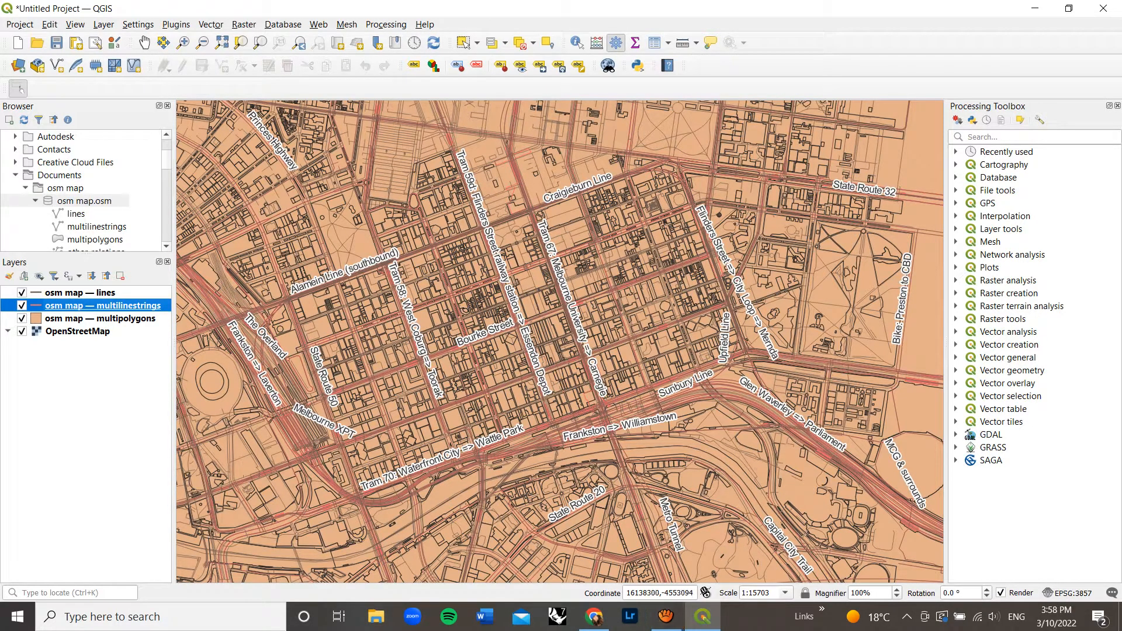
pyautogui.click(666, 617)
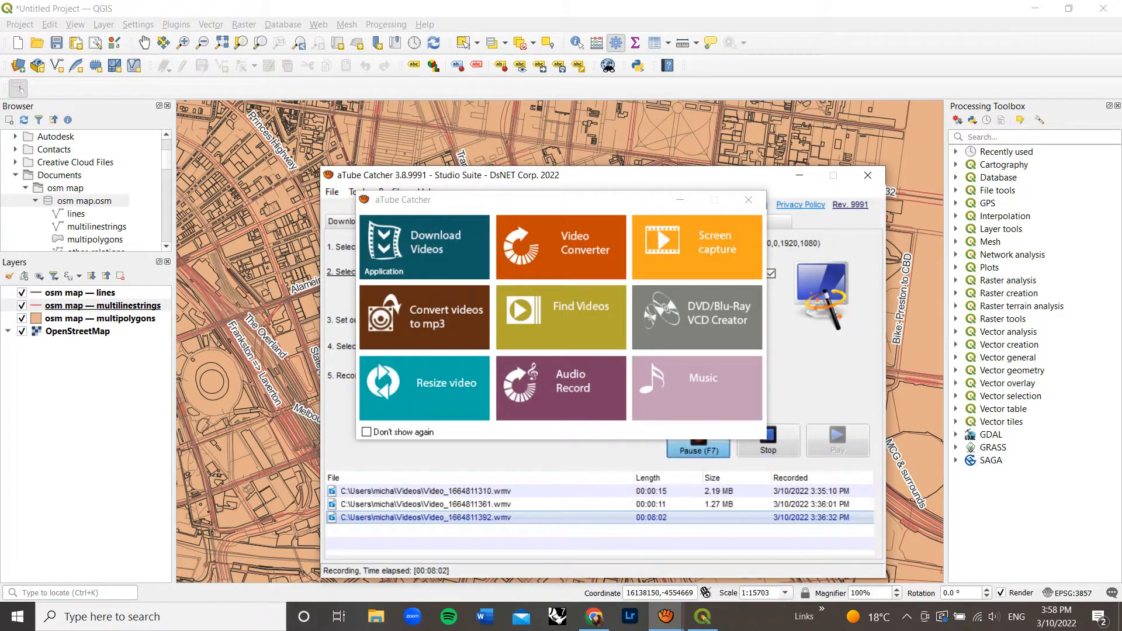
pyautogui.press('Escape')
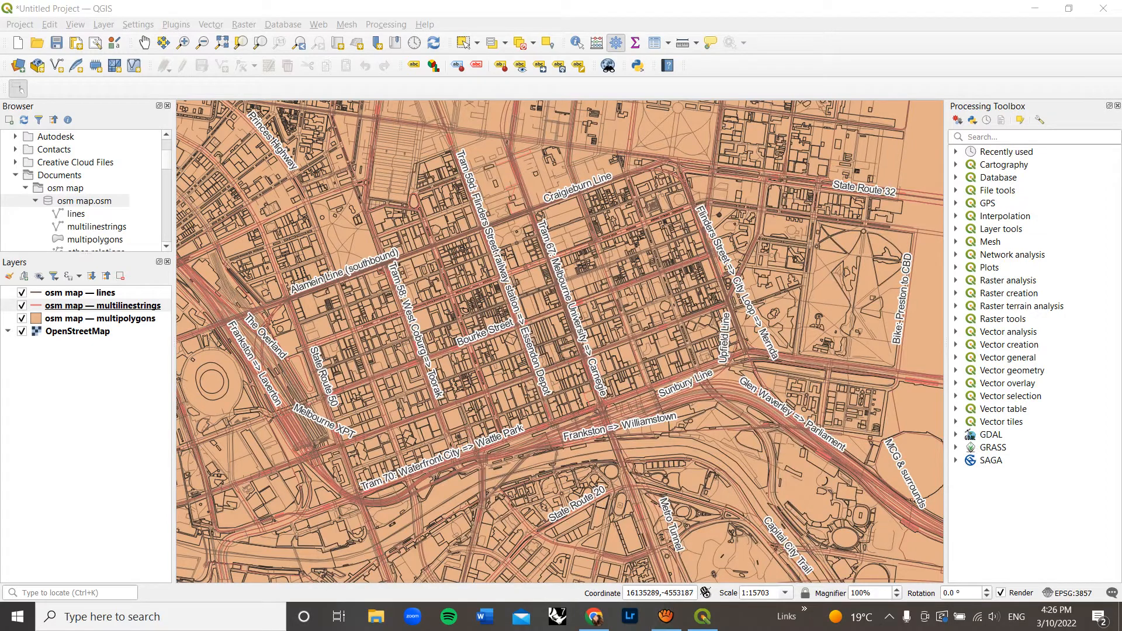
# Step: Examine the label value fields and the label background settings of the multilinestrings layer, keeping name as the value
pyautogui.click(101, 318)
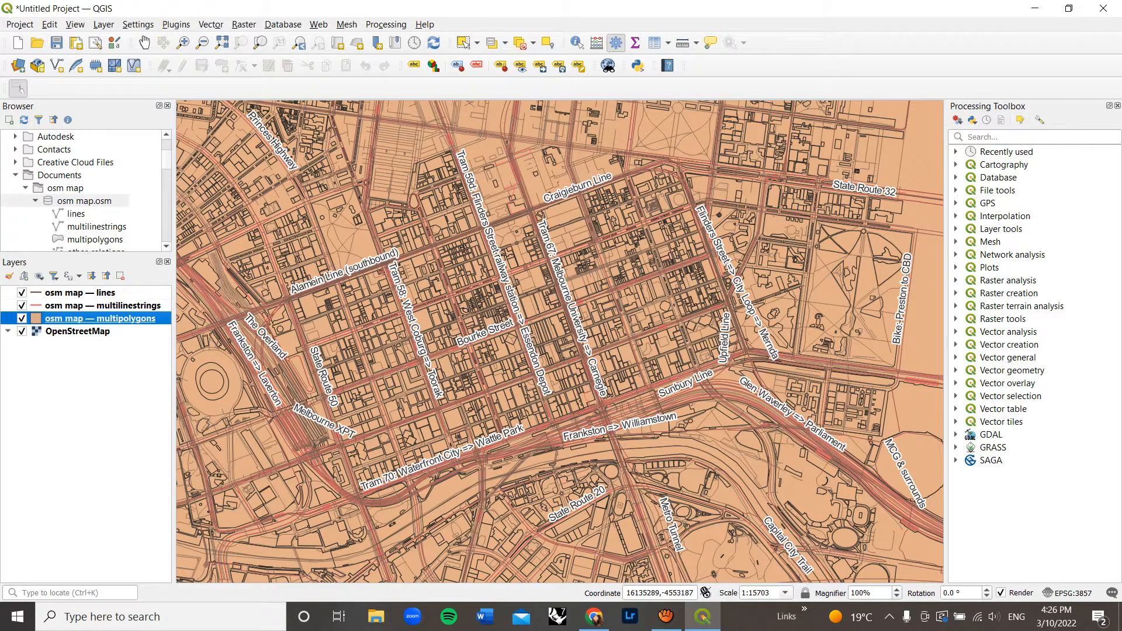
pyautogui.click(102, 306)
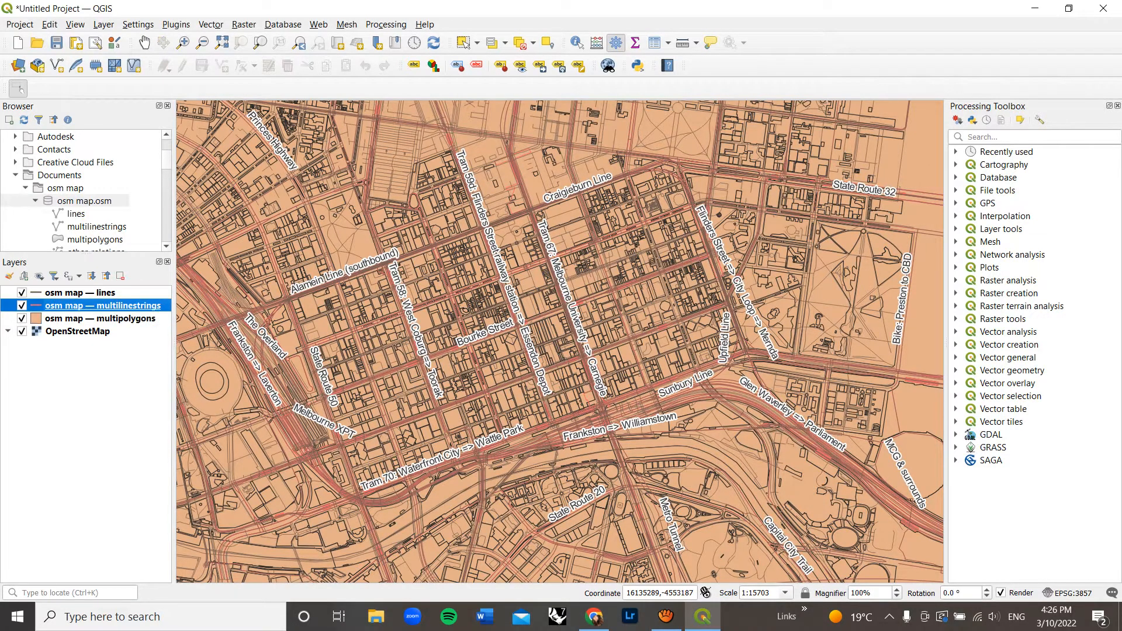
pyautogui.doubleClick(102, 305)
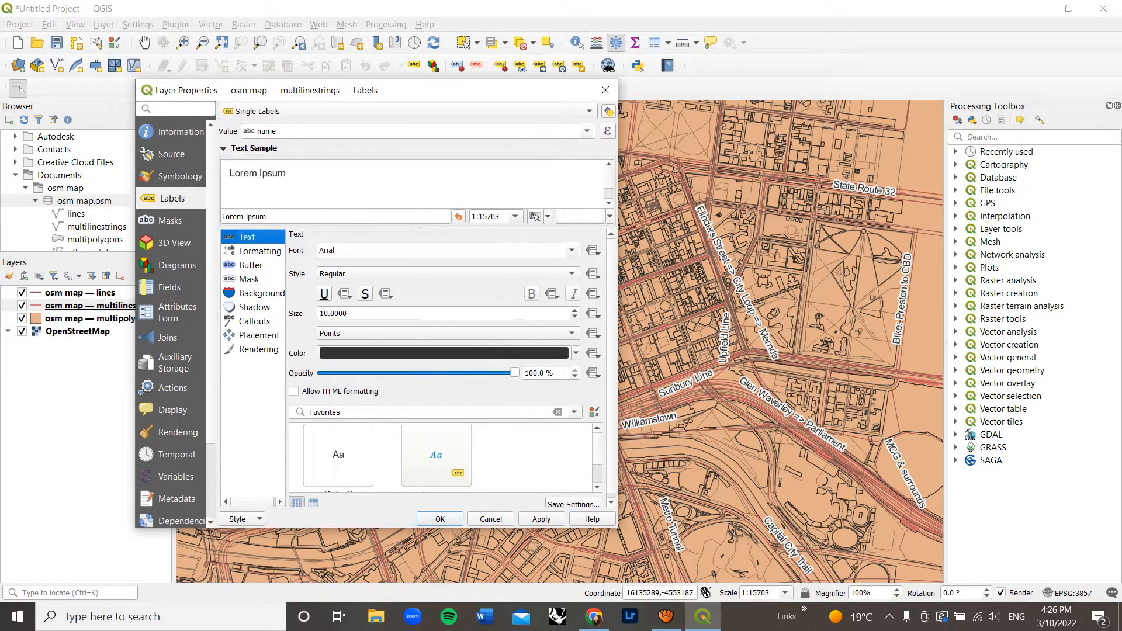
pyautogui.click(277, 131)
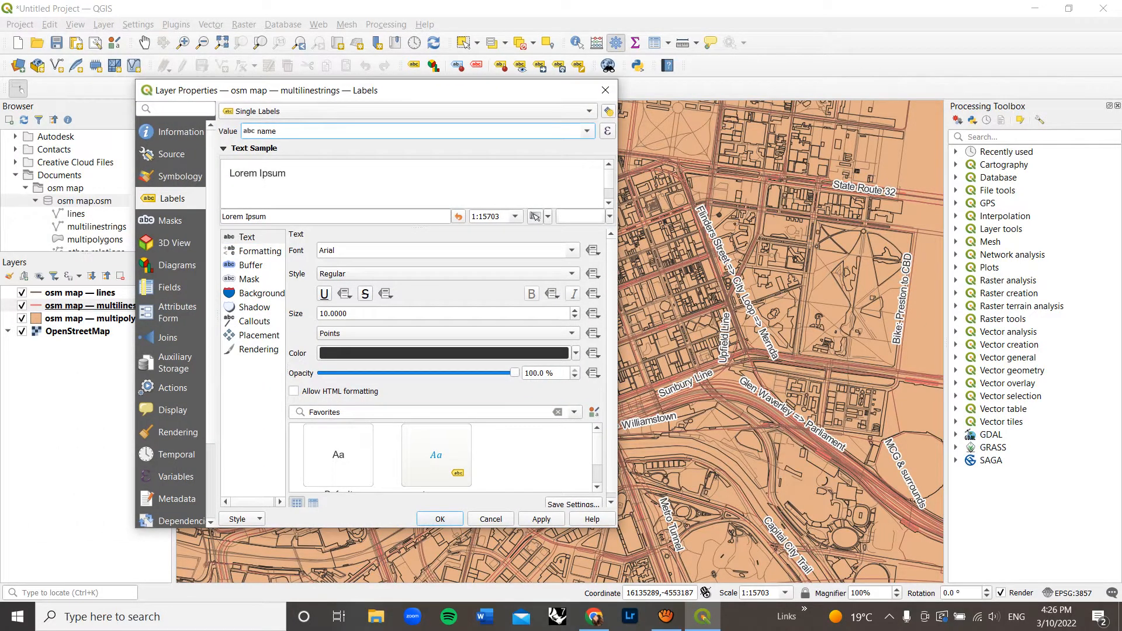
pyautogui.click(587, 131)
pyautogui.press('Up')
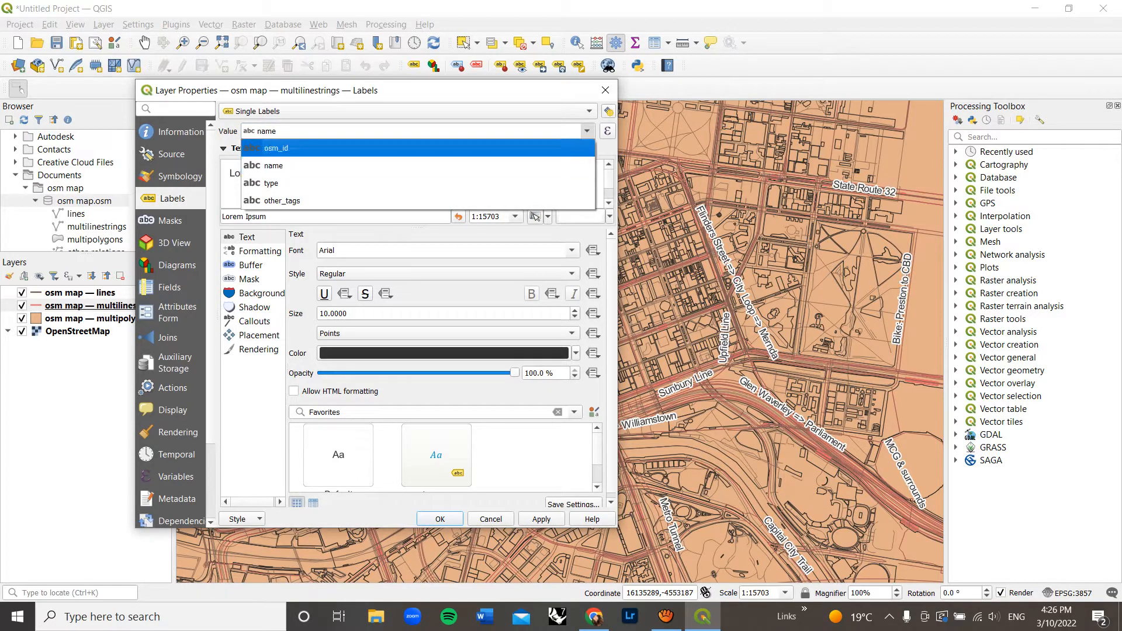
pyautogui.press('Down')
pyautogui.press('Return')
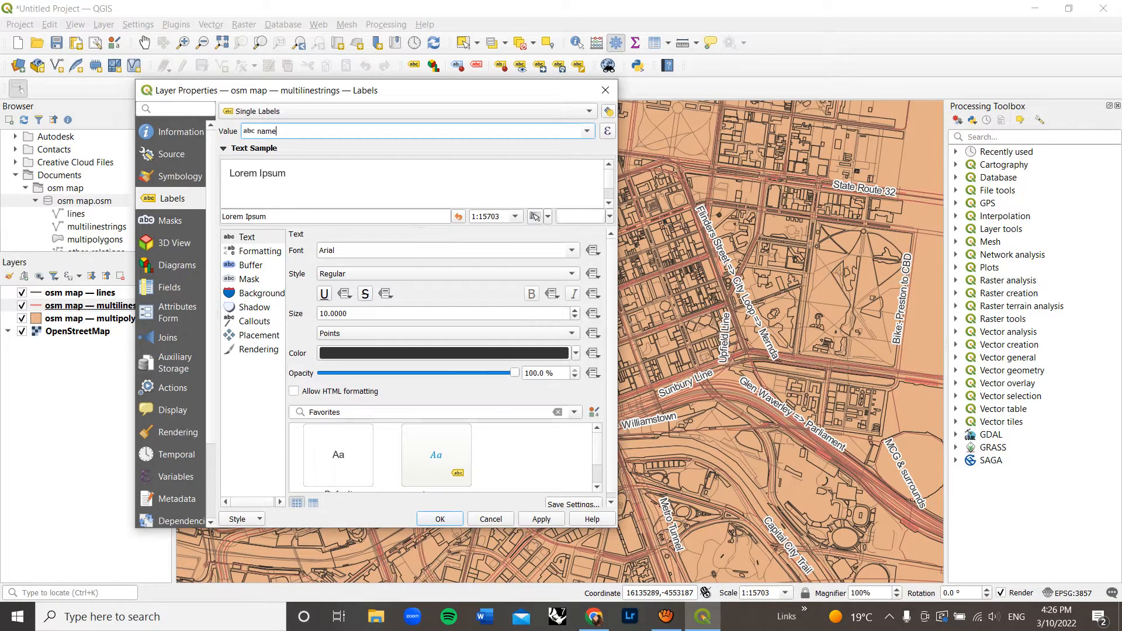
pyautogui.scroll(-1, 446, 368)
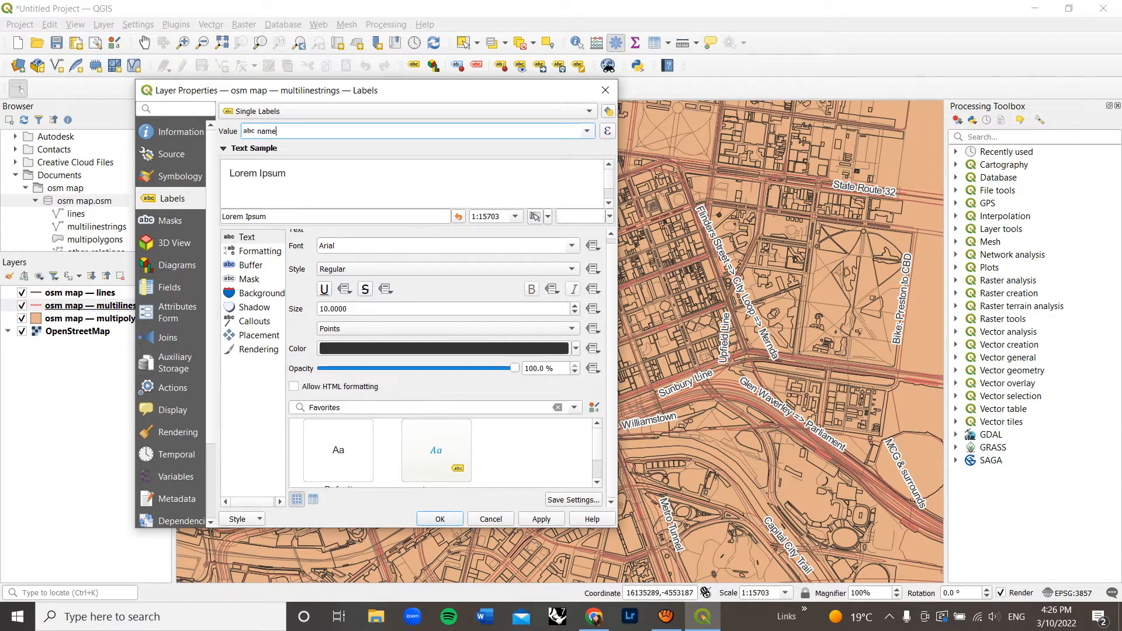
pyautogui.click(261, 294)
pyautogui.click(223, 148)
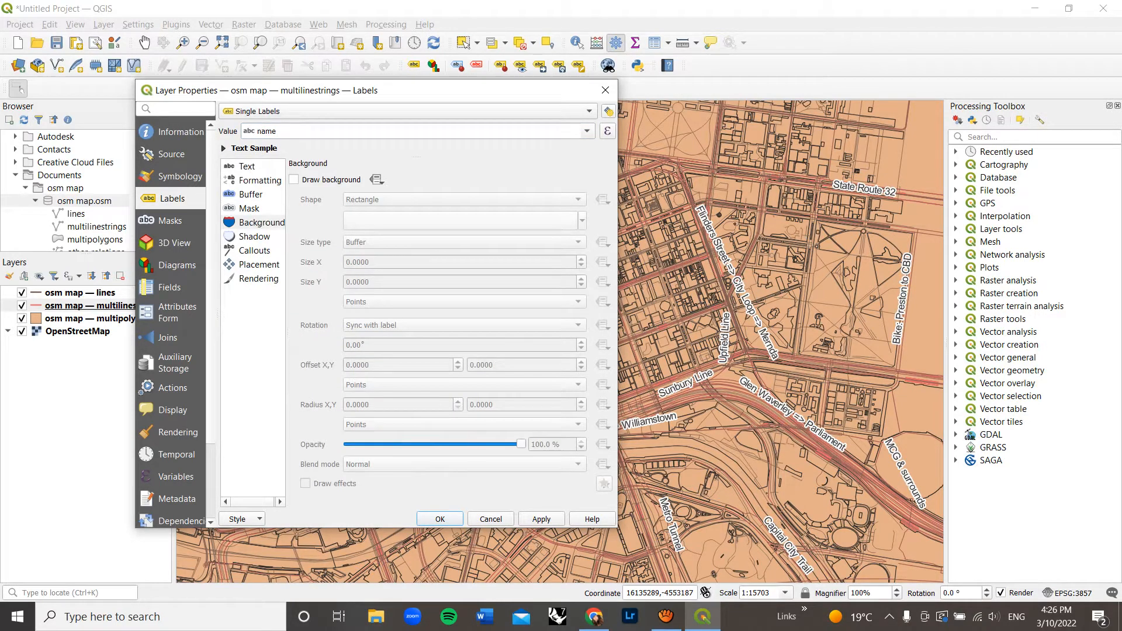
# Step: Set the multilinestrings label value to the other_tags field and accept the layer properties
pyautogui.click(277, 131)
pyautogui.click(587, 131)
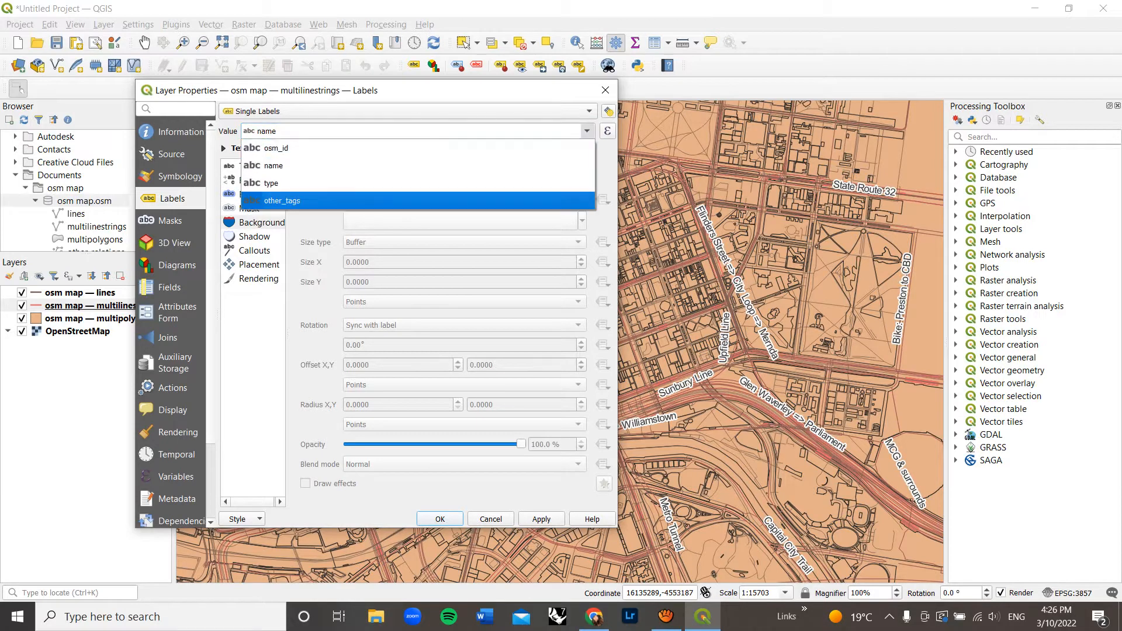
pyautogui.click(526, 200)
pyautogui.click(589, 111)
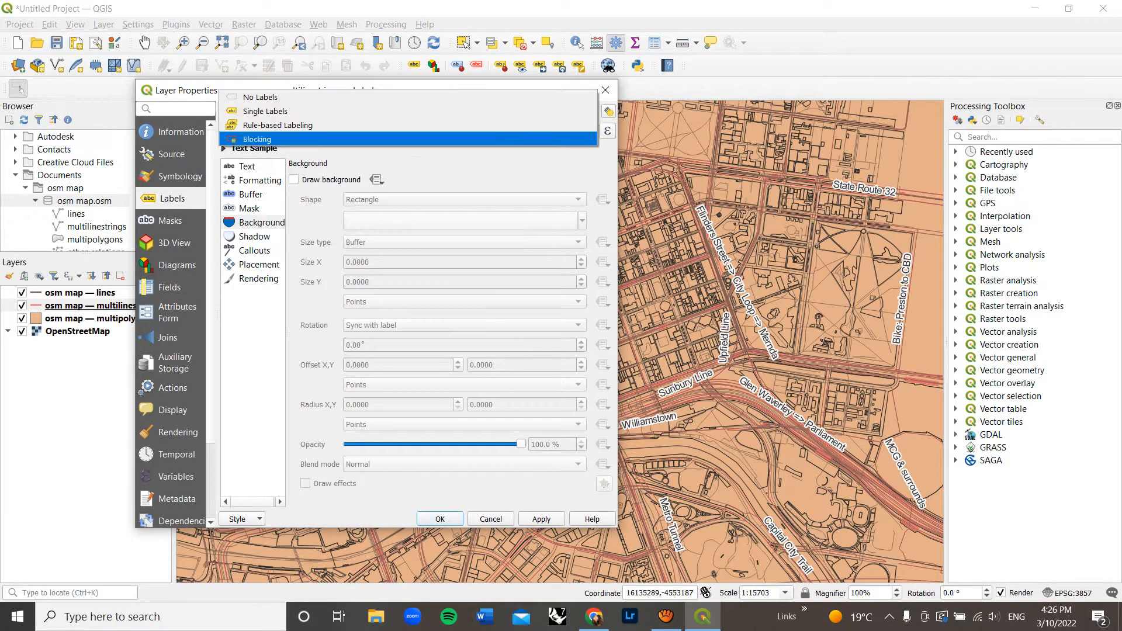
pyautogui.click(666, 617)
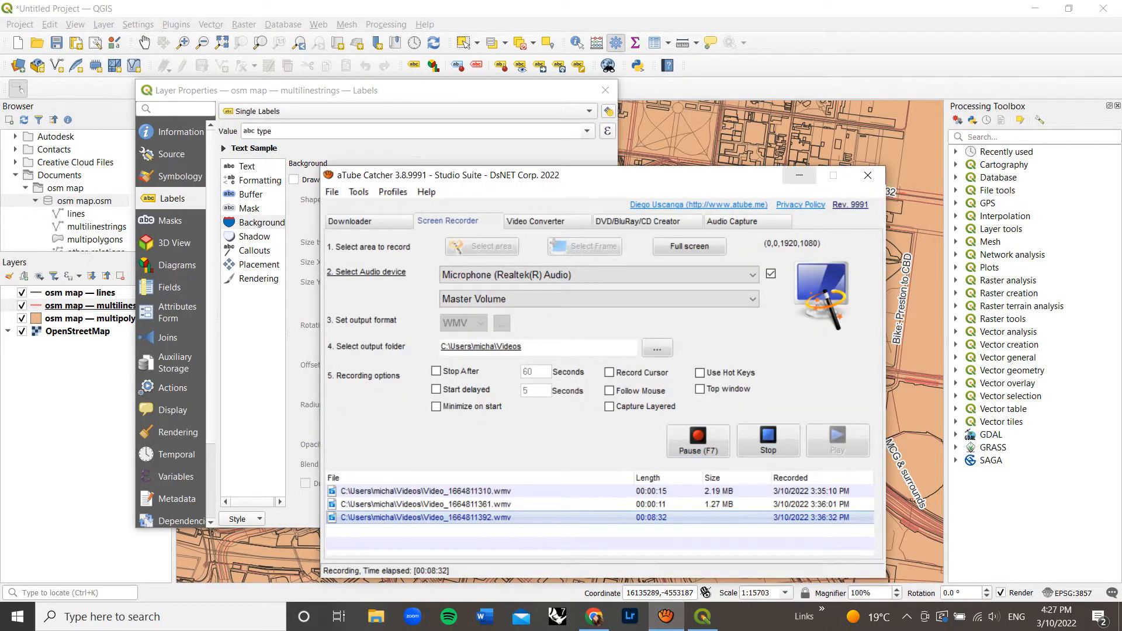
pyautogui.click(798, 175)
pyautogui.click(587, 131)
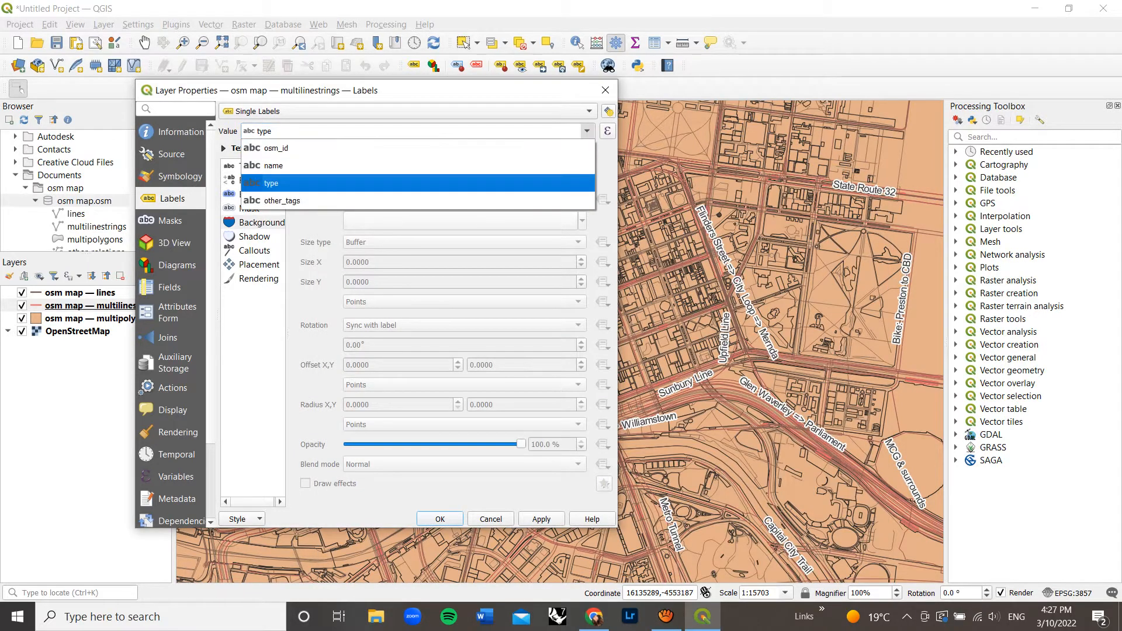
pyautogui.click(418, 200)
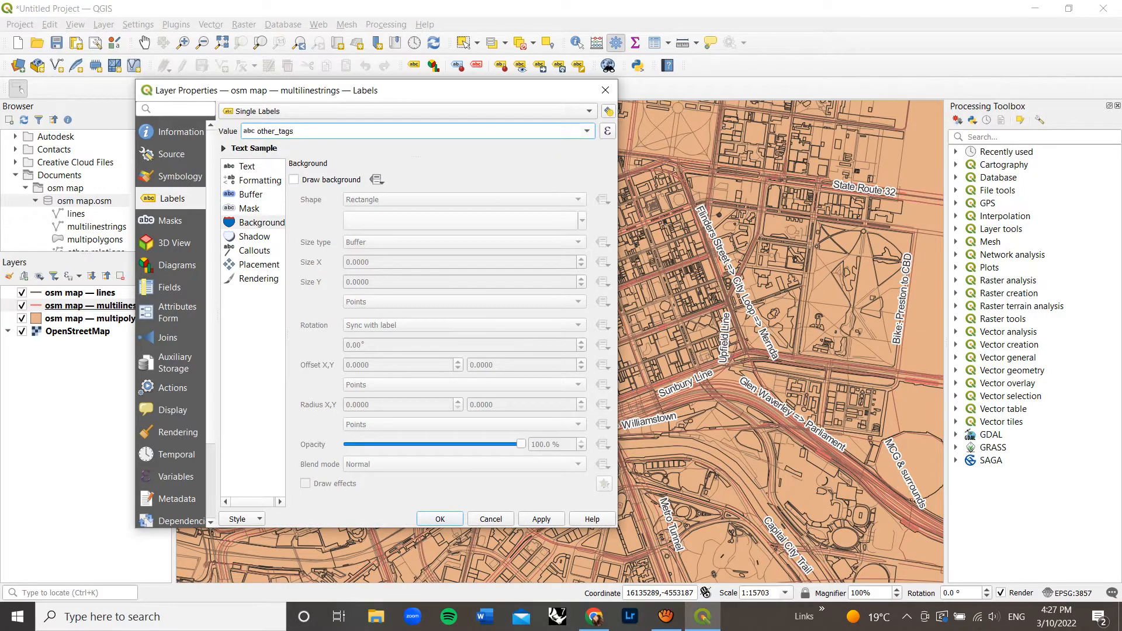
pyautogui.press('Return')
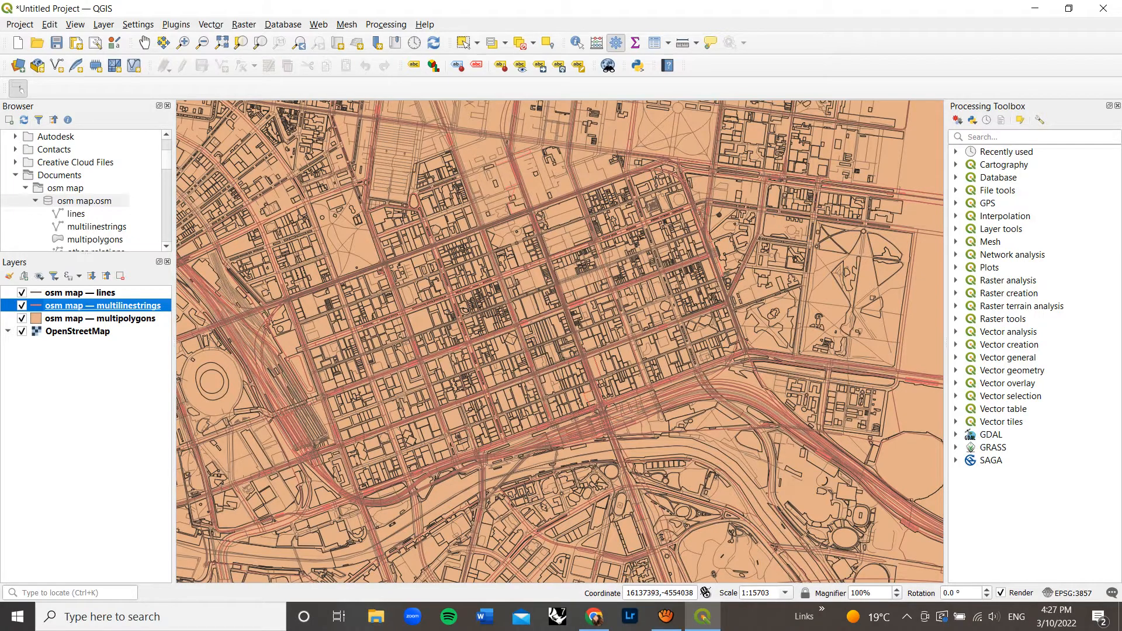
# Step: Examine how the multilinestrings labels render on the map at several scales, reapplying the unchanged label settings
pyautogui.scroll(1, 497, 467)
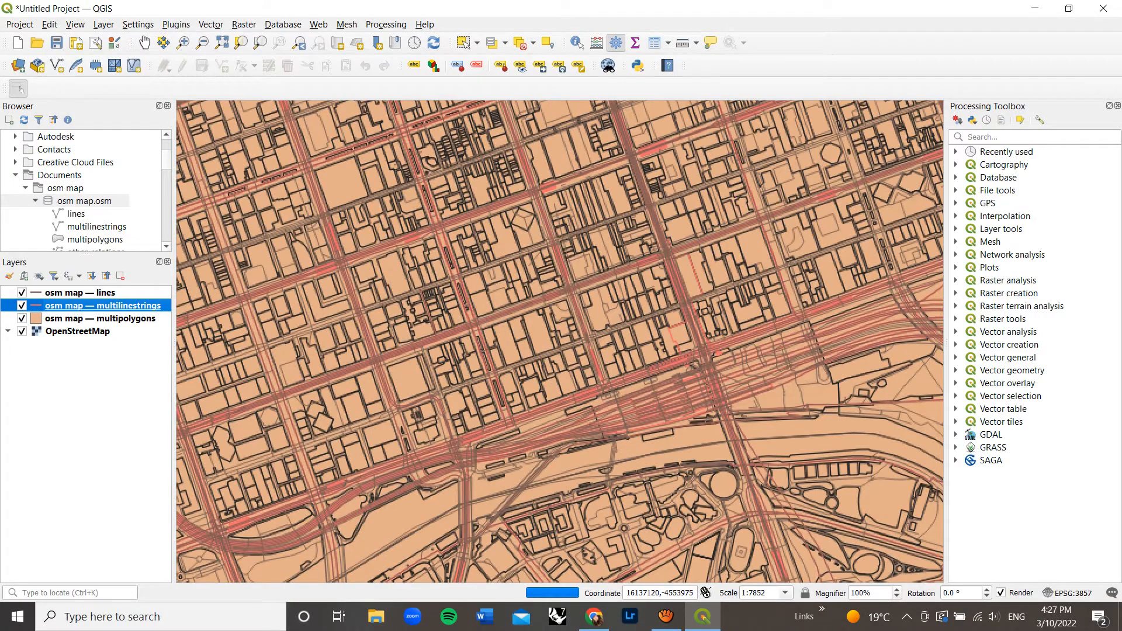
pyautogui.scroll(-1, 496, 467)
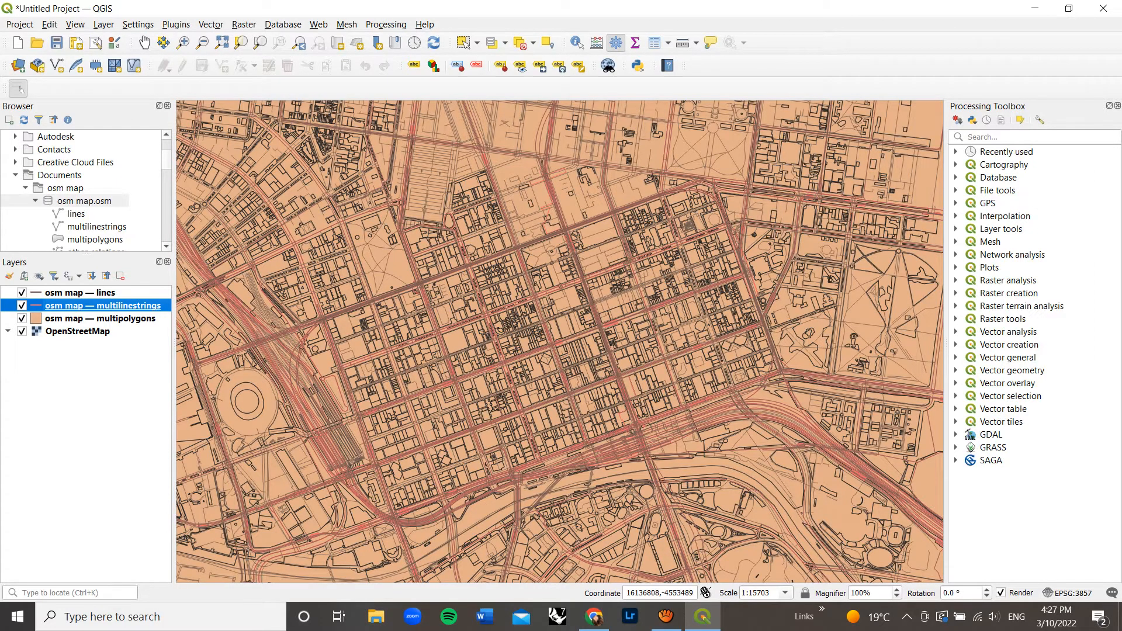
pyautogui.scroll(1, 478, 390)
pyautogui.scroll(-1, 476, 391)
pyautogui.doubleClick(102, 305)
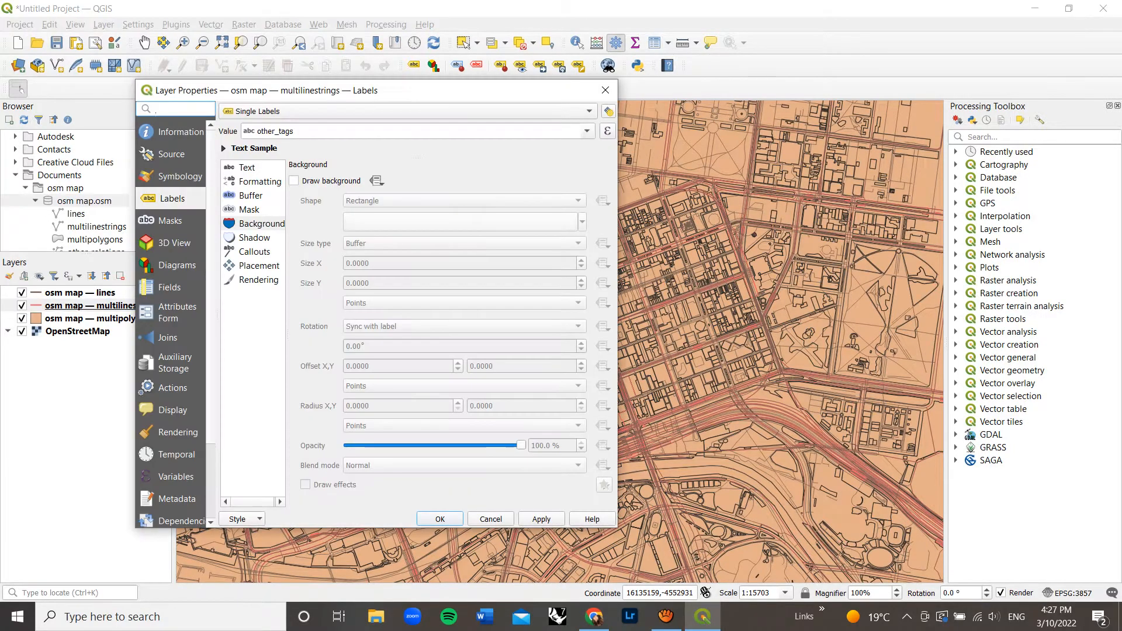
pyautogui.click(247, 168)
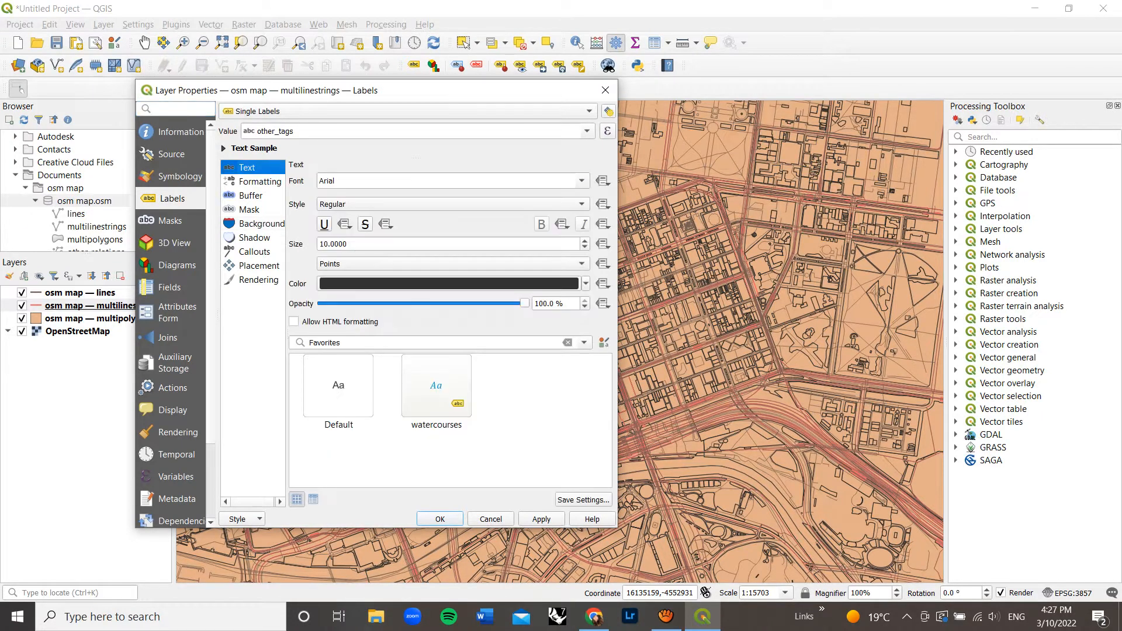
pyautogui.moveTo(409, 91); pyautogui.dragTo(235, 96)
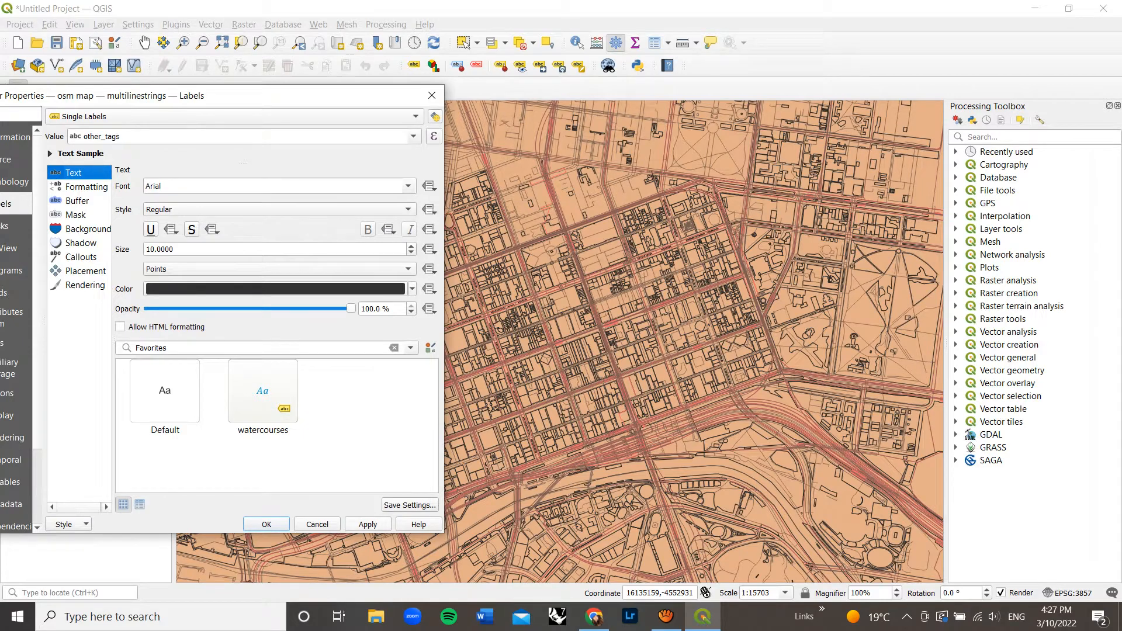
pyautogui.click(367, 524)
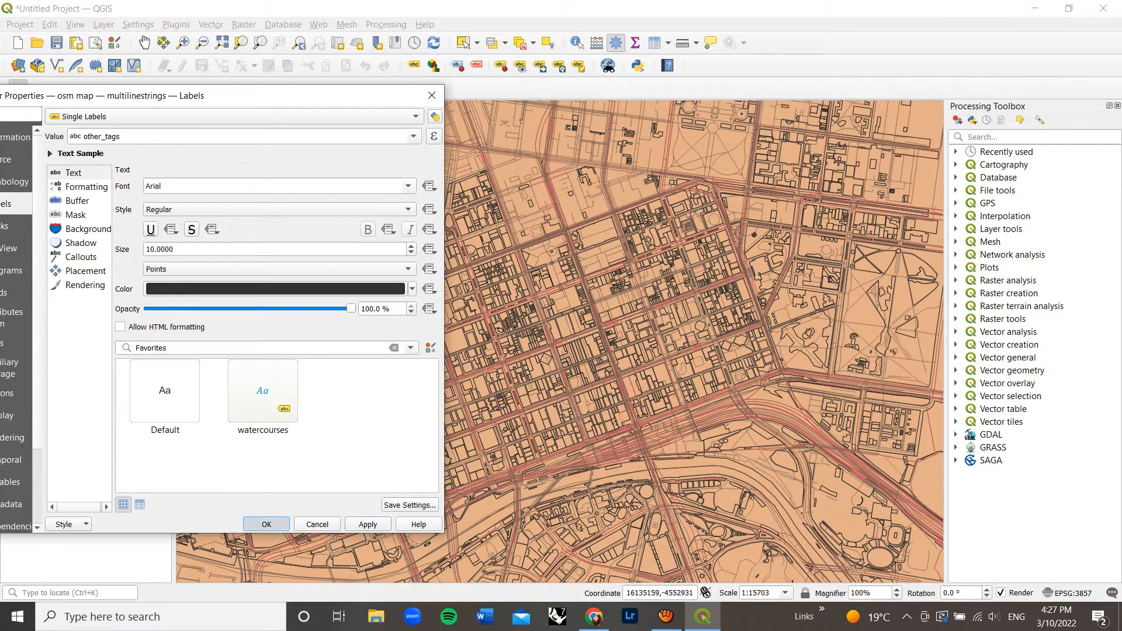
pyautogui.click(266, 524)
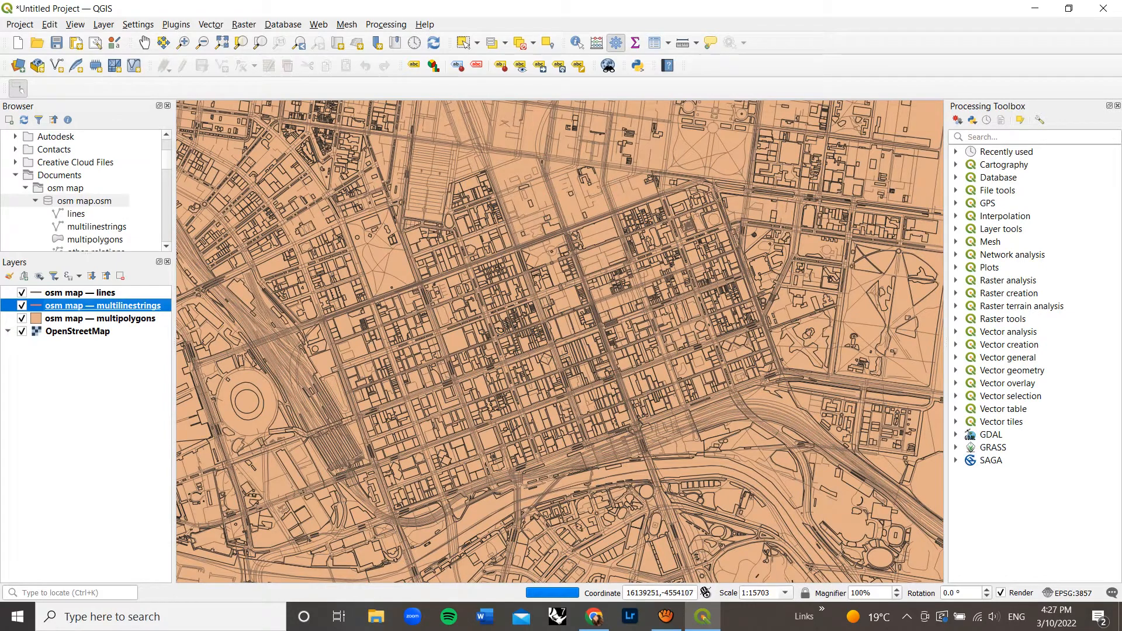
pyautogui.scroll(1, 634, 417)
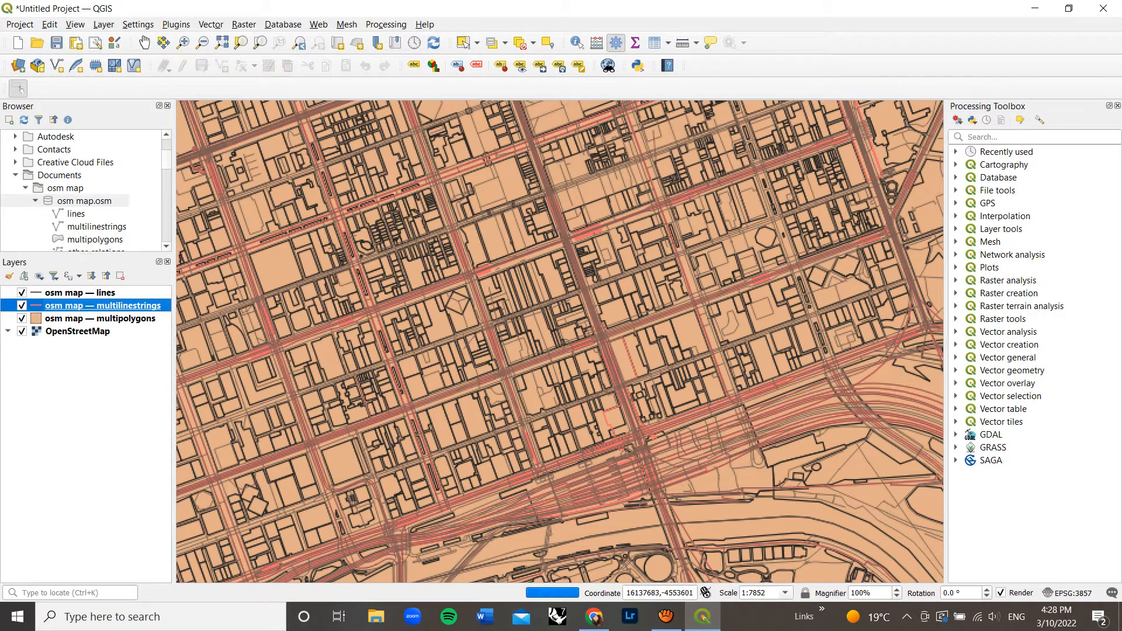
pyautogui.scroll(-1, 634, 418)
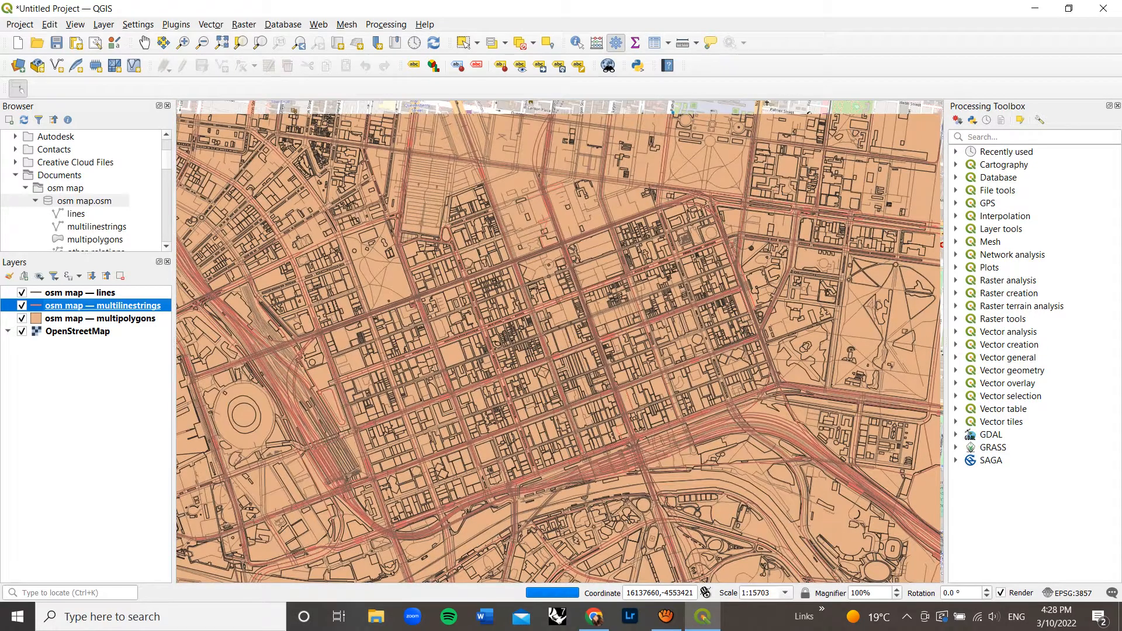
# Step: Set the multipolygons layer's label value to the leisure field and accept the layer properties
pyautogui.click(666, 616)
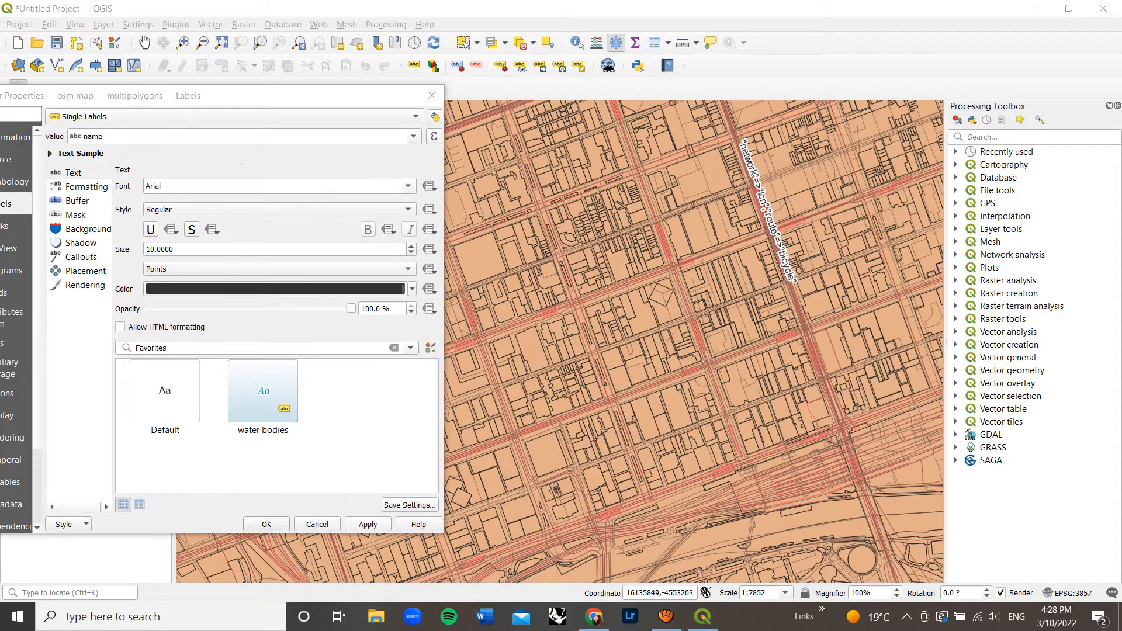
pyautogui.moveTo(257, 96); pyautogui.dragTo(685, 113)
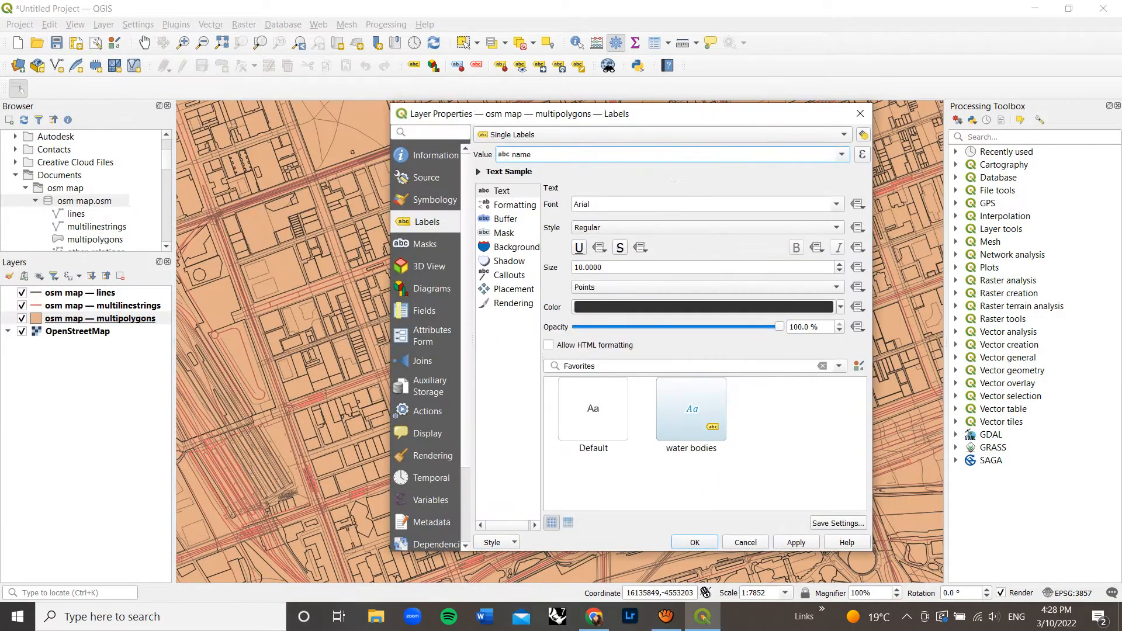
pyautogui.click(841, 154)
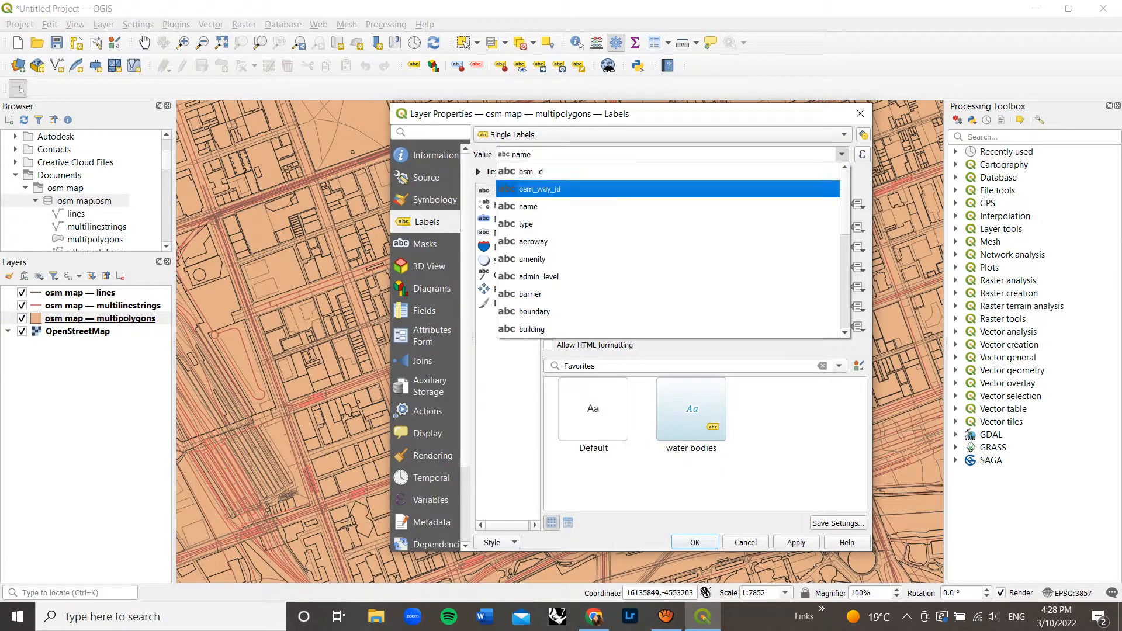
pyautogui.scroll(-4, 666, 246)
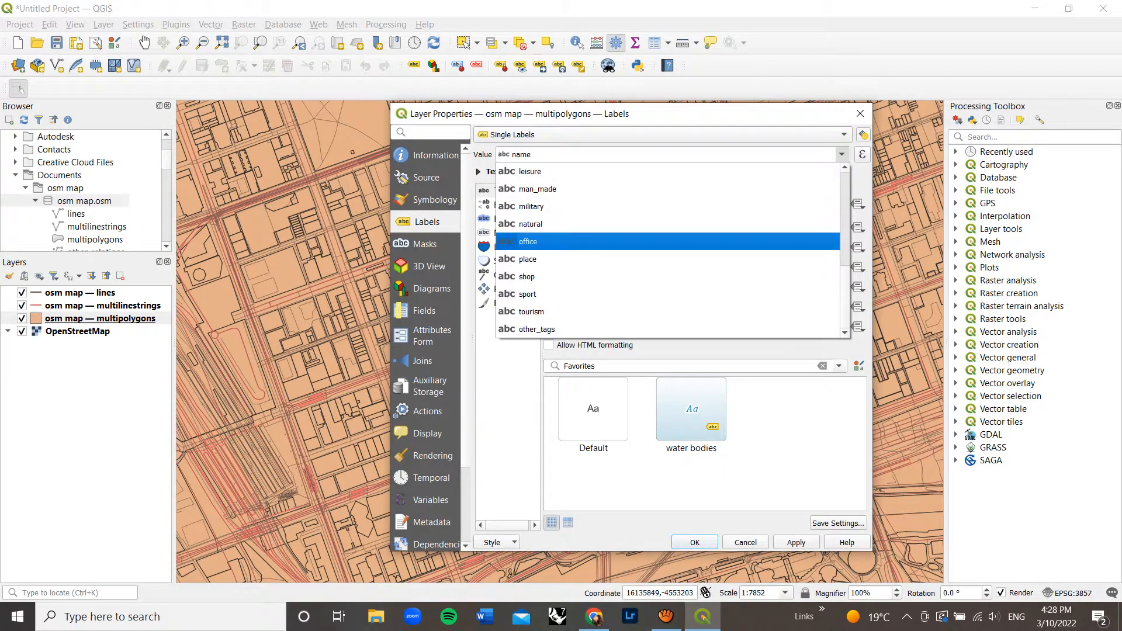
pyautogui.scroll(2, 666, 233)
pyautogui.scroll(3, 666, 245)
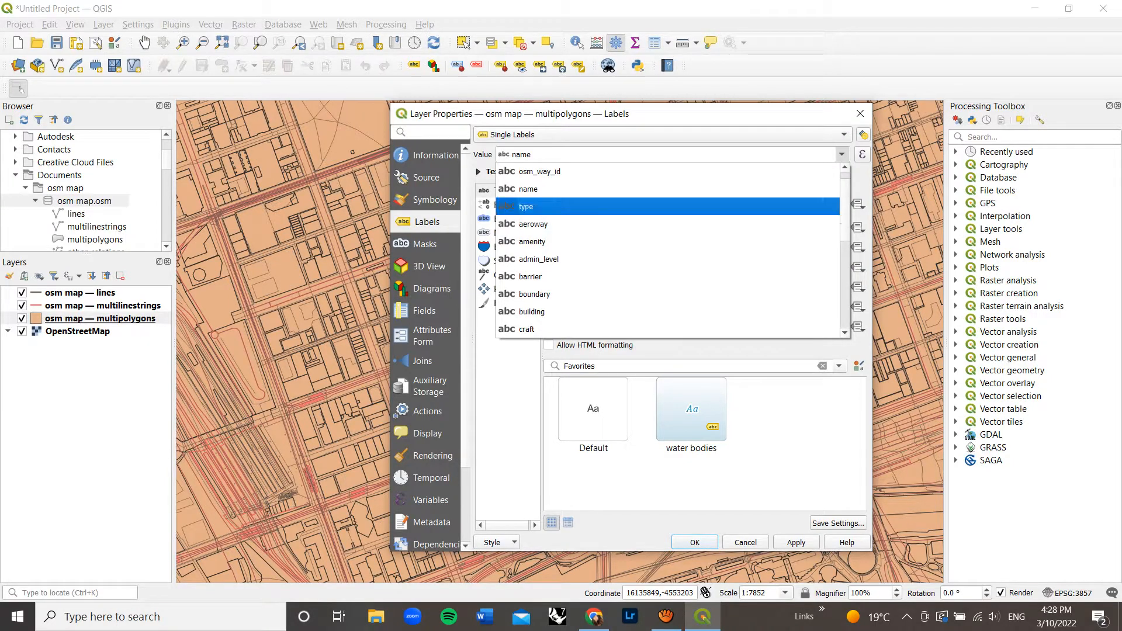
pyautogui.scroll(-5, 666, 259)
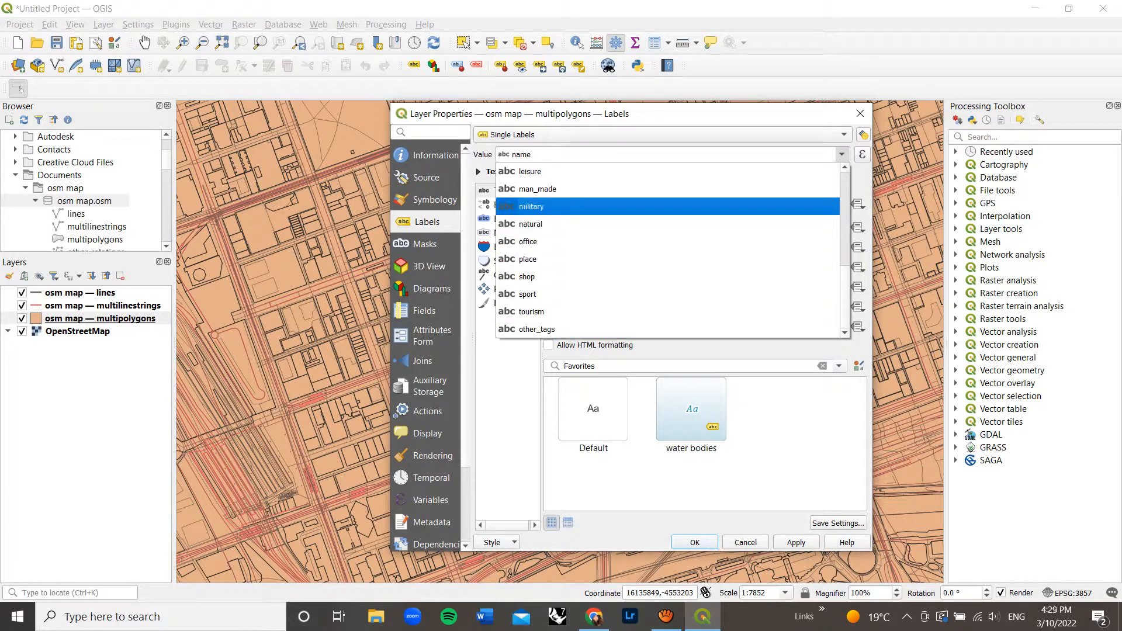
pyautogui.scroll(5, 666, 251)
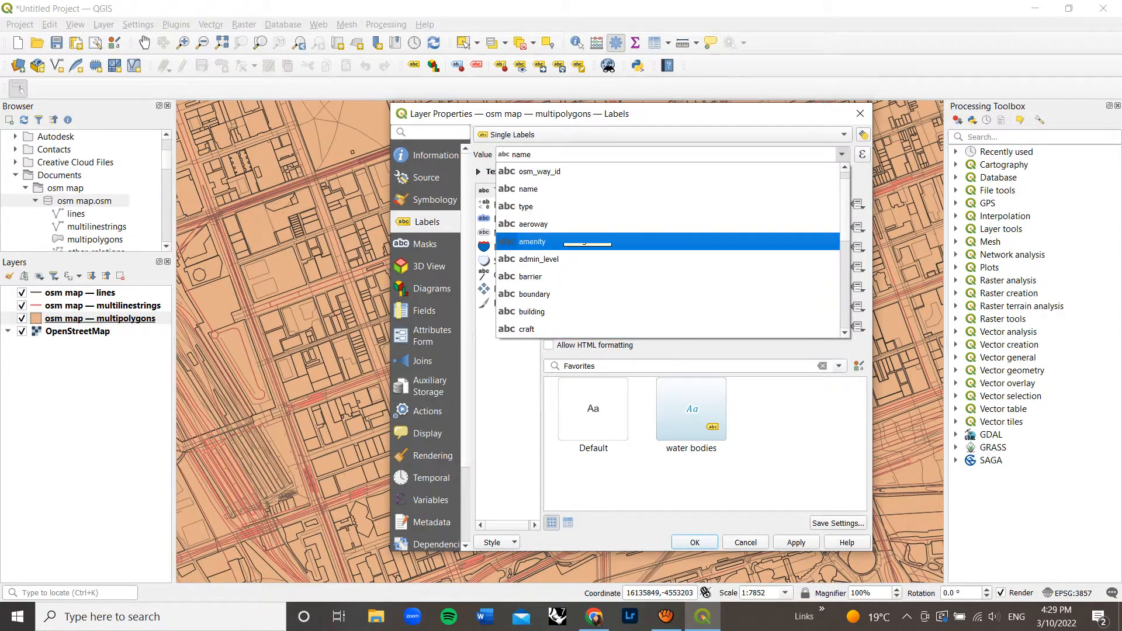
pyautogui.scroll(1, 666, 241)
pyautogui.scroll(-6, 666, 252)
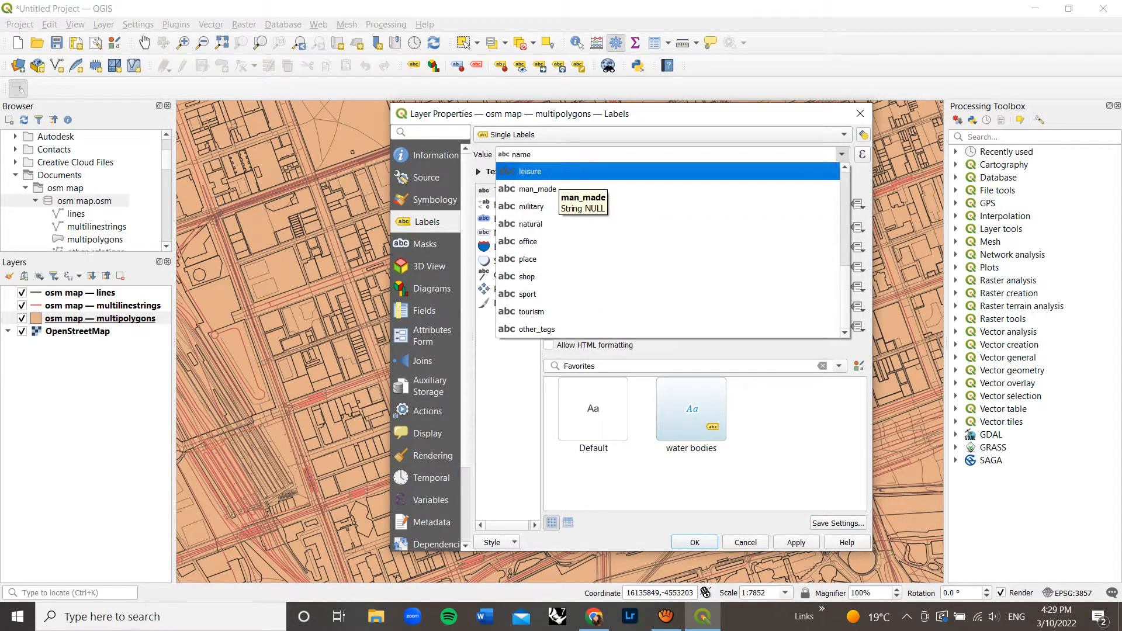
pyautogui.click(564, 172)
pyautogui.click(795, 542)
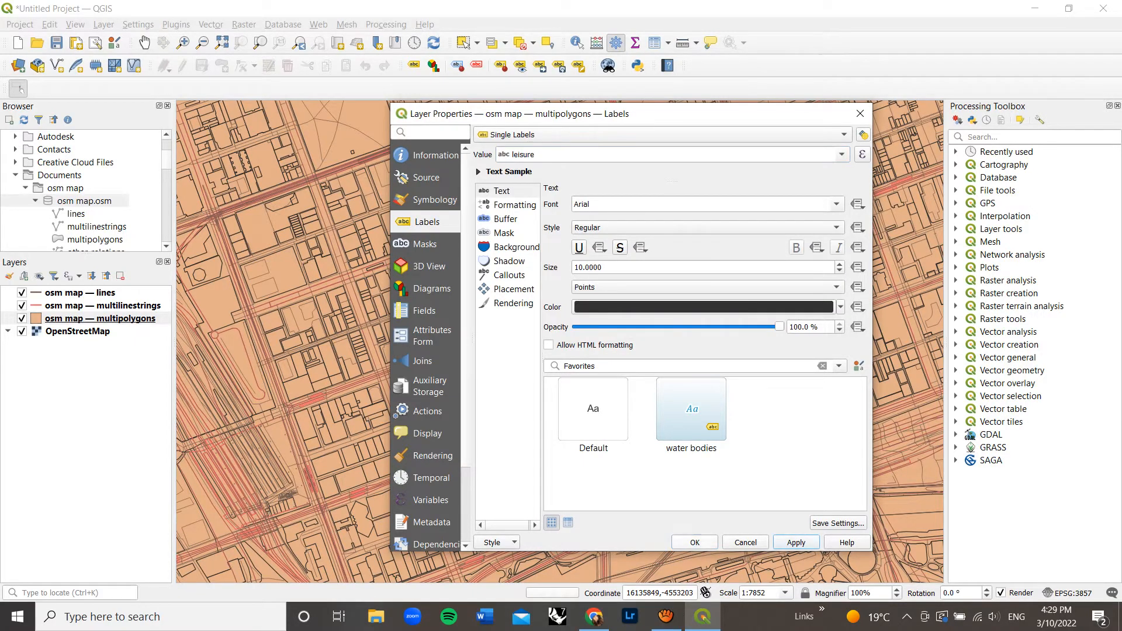
pyautogui.click(695, 542)
# Step: Examine how the multipolygons' leisure labels render across the map at several scales
pyautogui.scroll(-2, 591, 416)
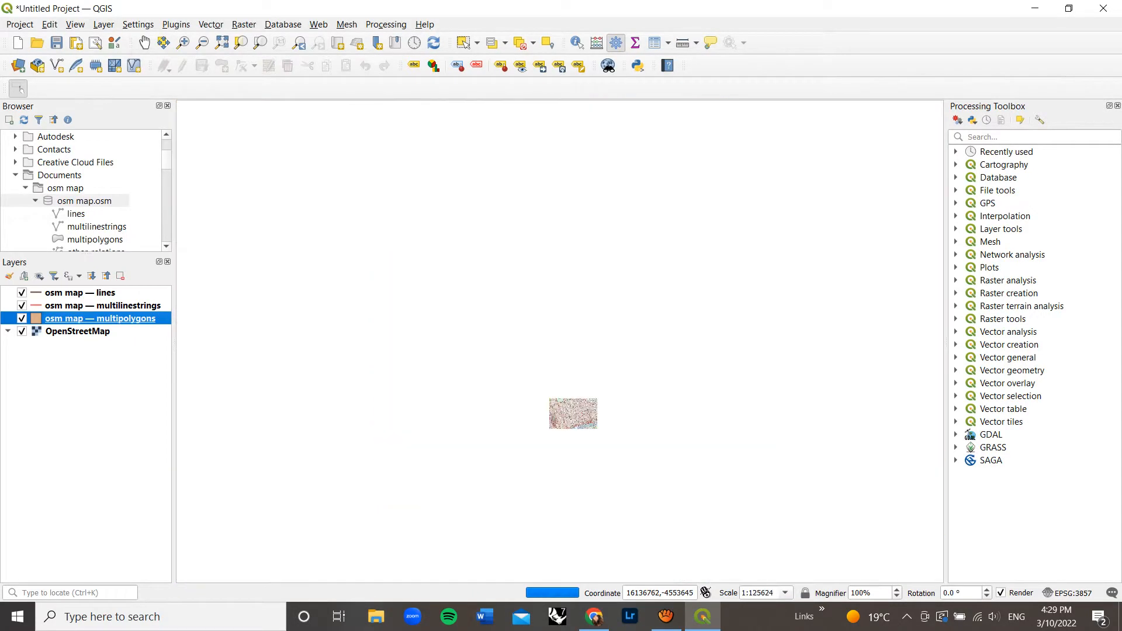
pyautogui.scroll(2, 592, 415)
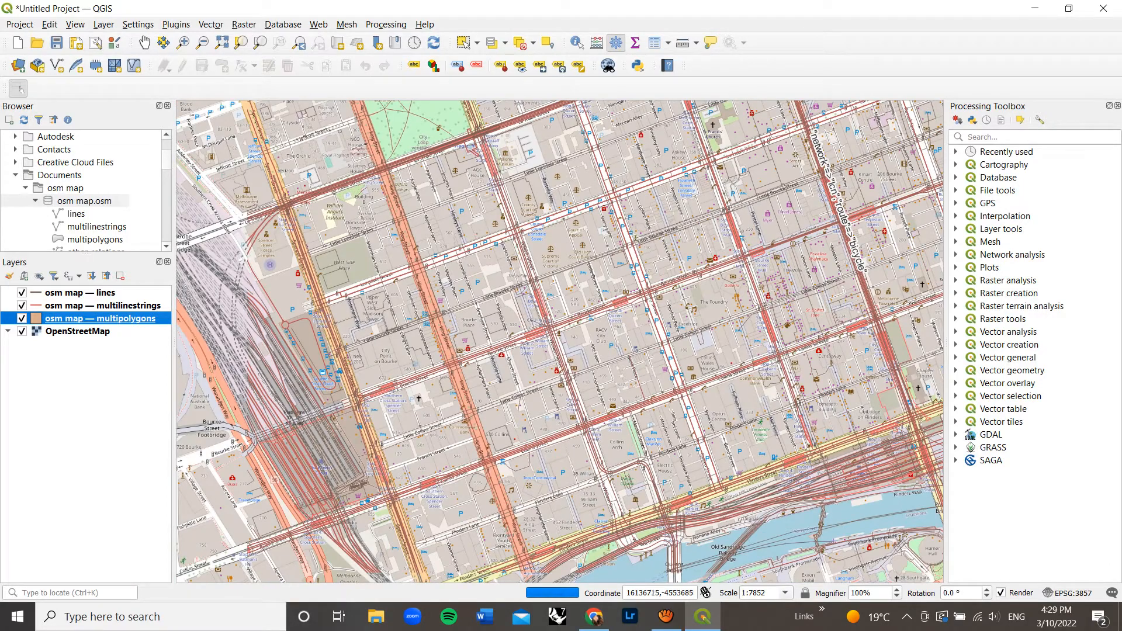
pyautogui.scroll(-4, 564, 422)
pyautogui.scroll(3, 564, 421)
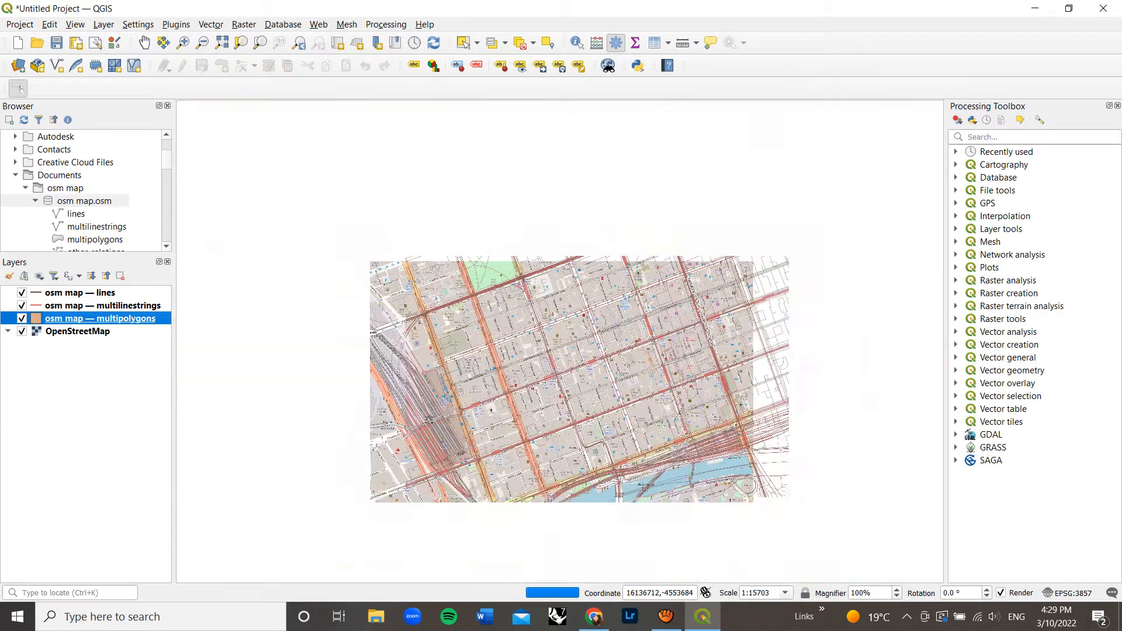
pyautogui.scroll(1, 563, 421)
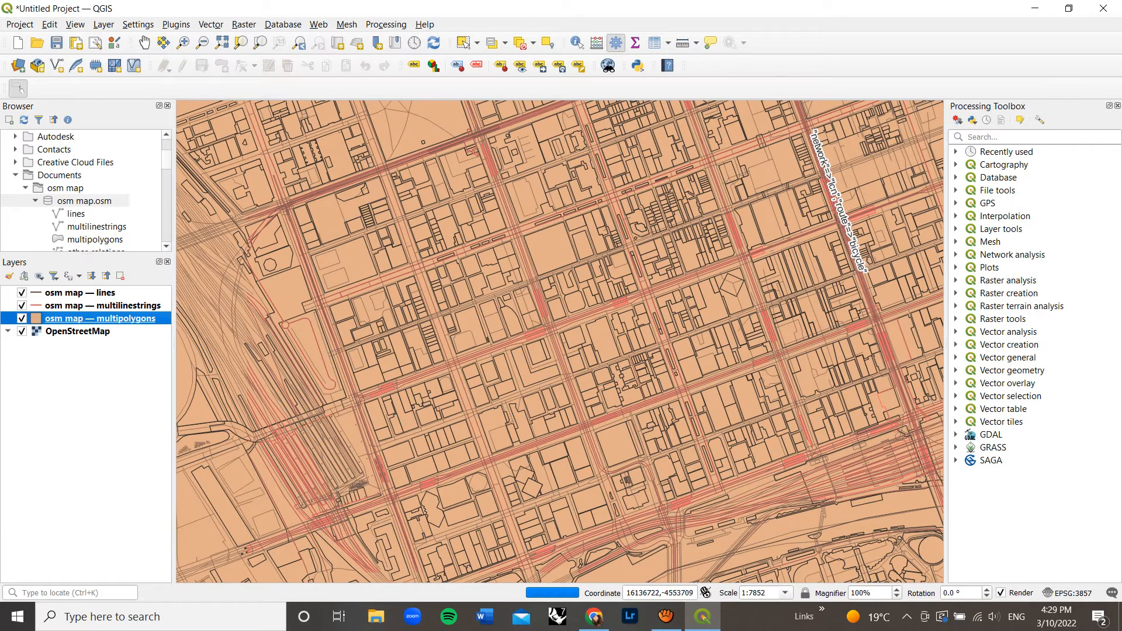
pyautogui.scroll(-1, 566, 431)
pyautogui.scroll(1, 564, 426)
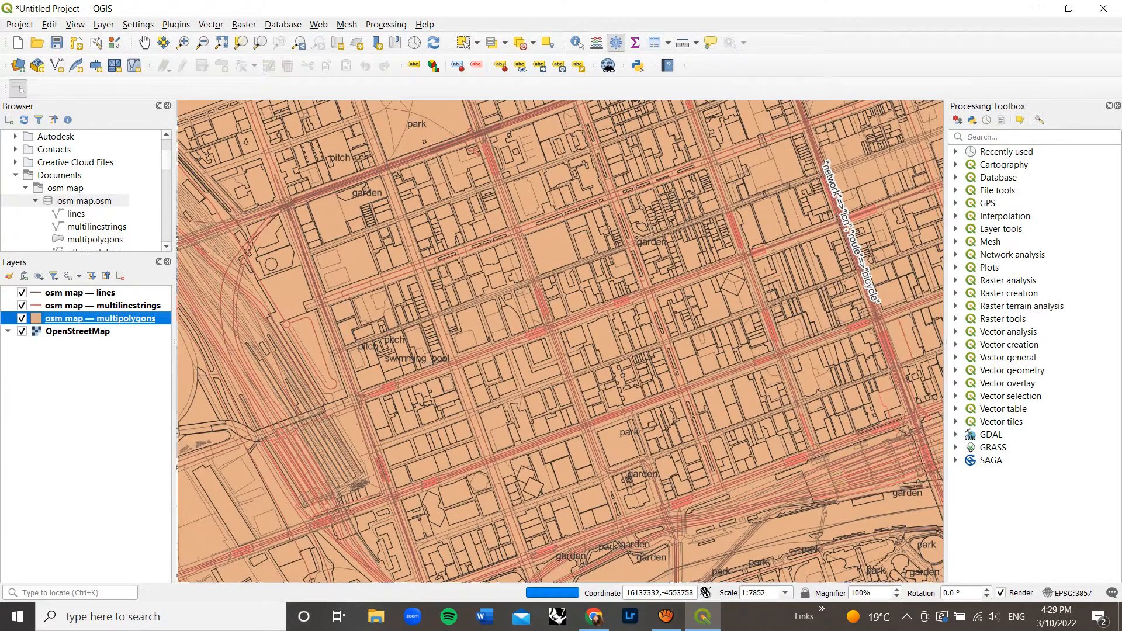
pyautogui.scroll(-1, 479, 426)
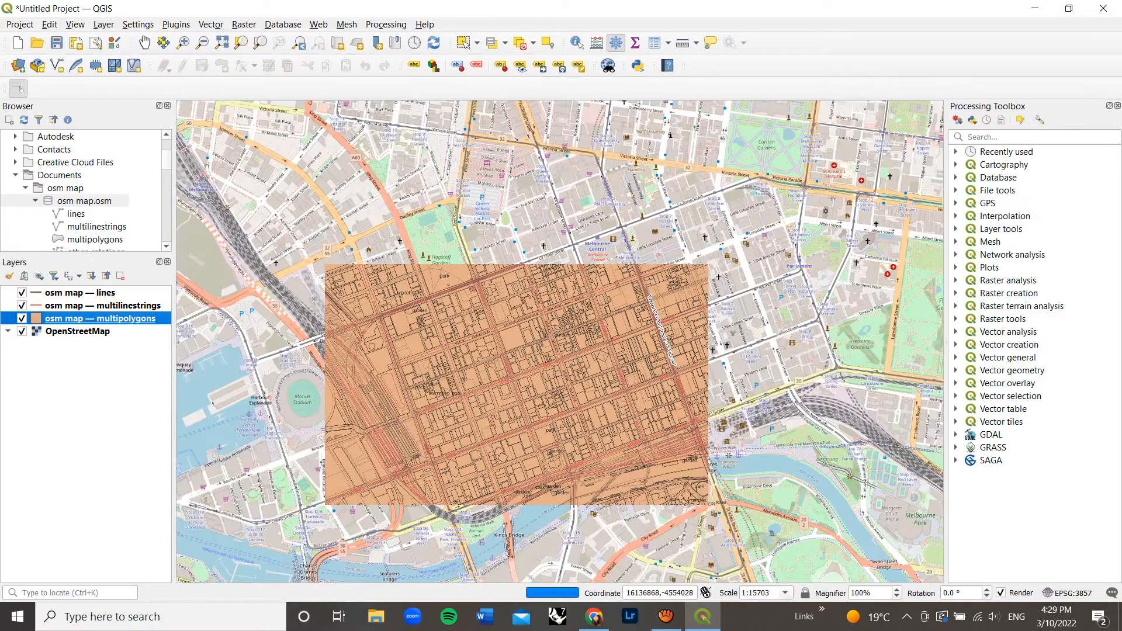
pyautogui.scroll(2, 560, 486)
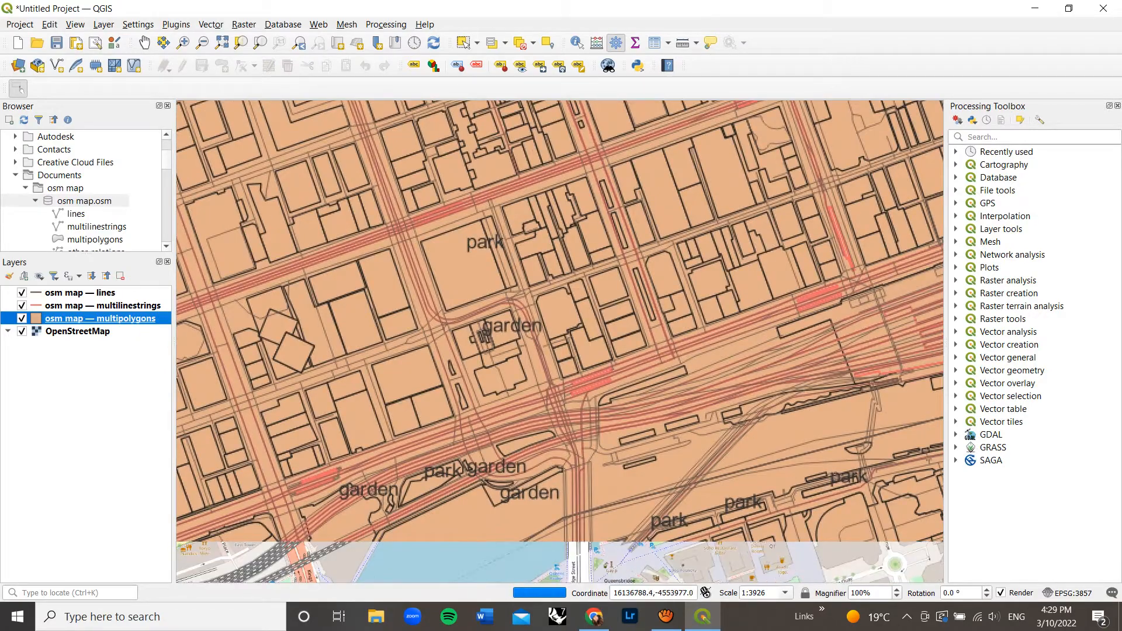
pyautogui.scroll(-1, 510, 362)
pyautogui.scroll(1, 415, 300)
pyautogui.scroll(-1, 586, 337)
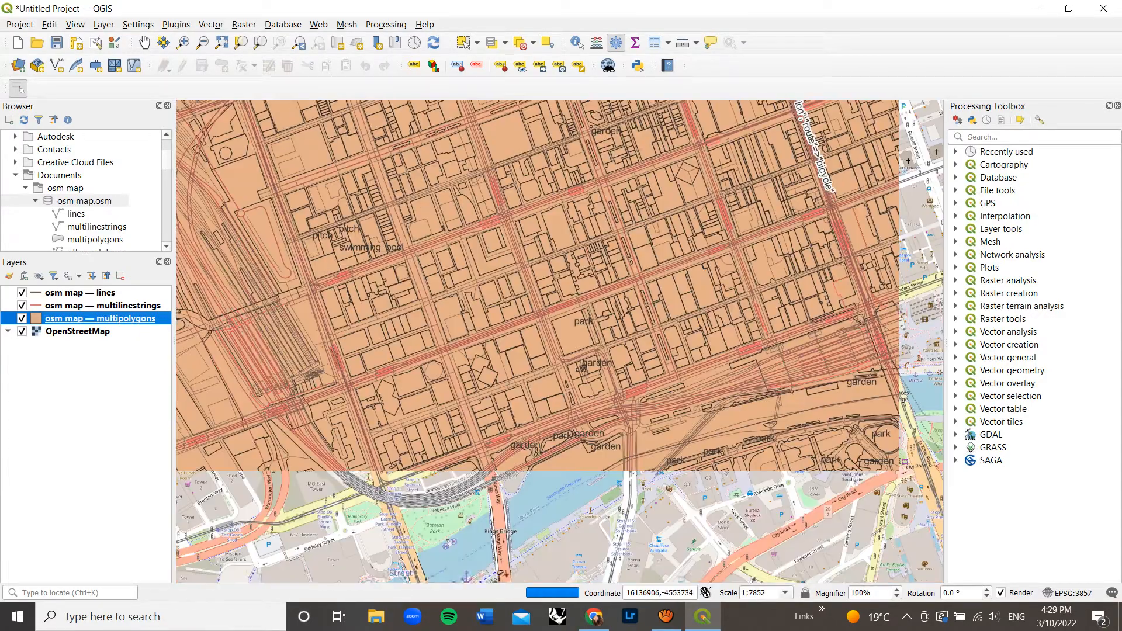
pyautogui.scroll(-1, 399, 264)
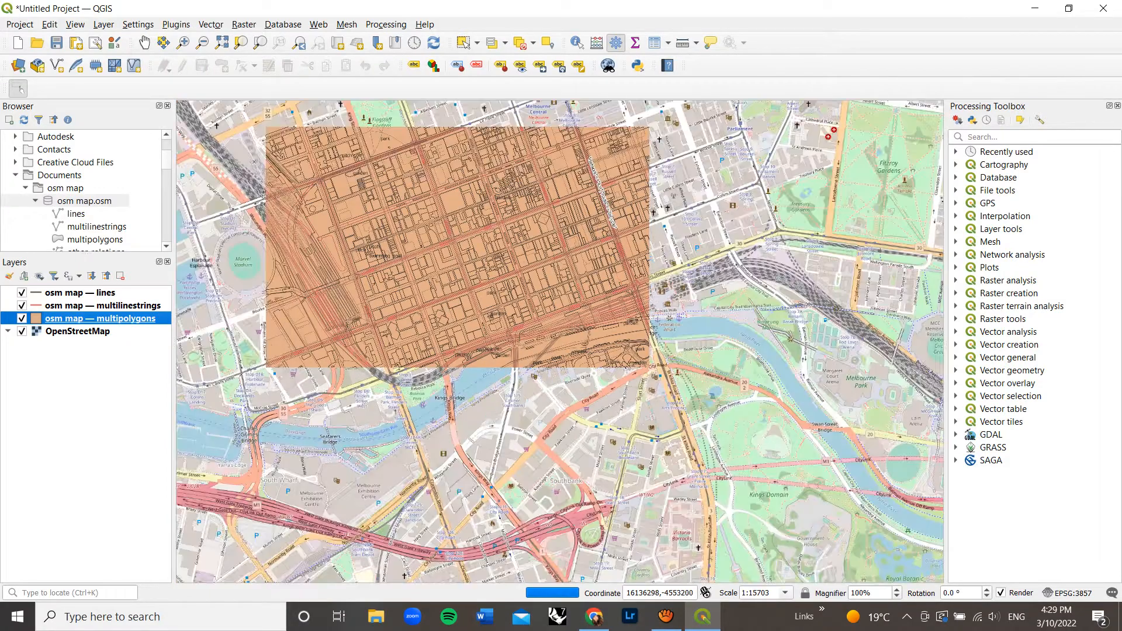
pyautogui.scroll(1, 503, 169)
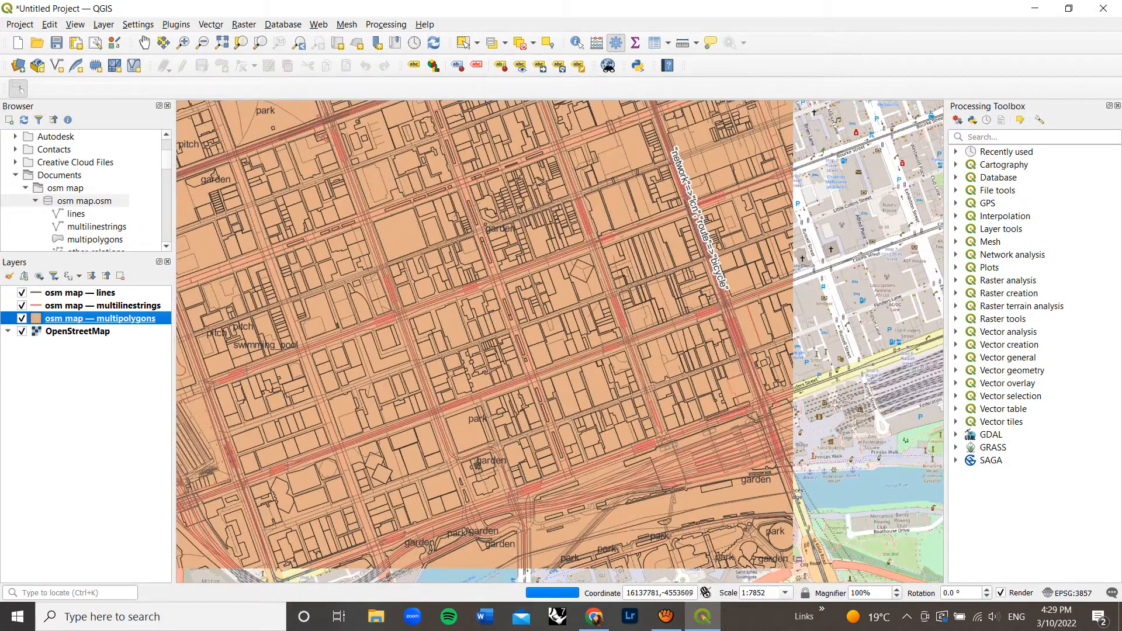
pyautogui.scroll(-2, 680, 263)
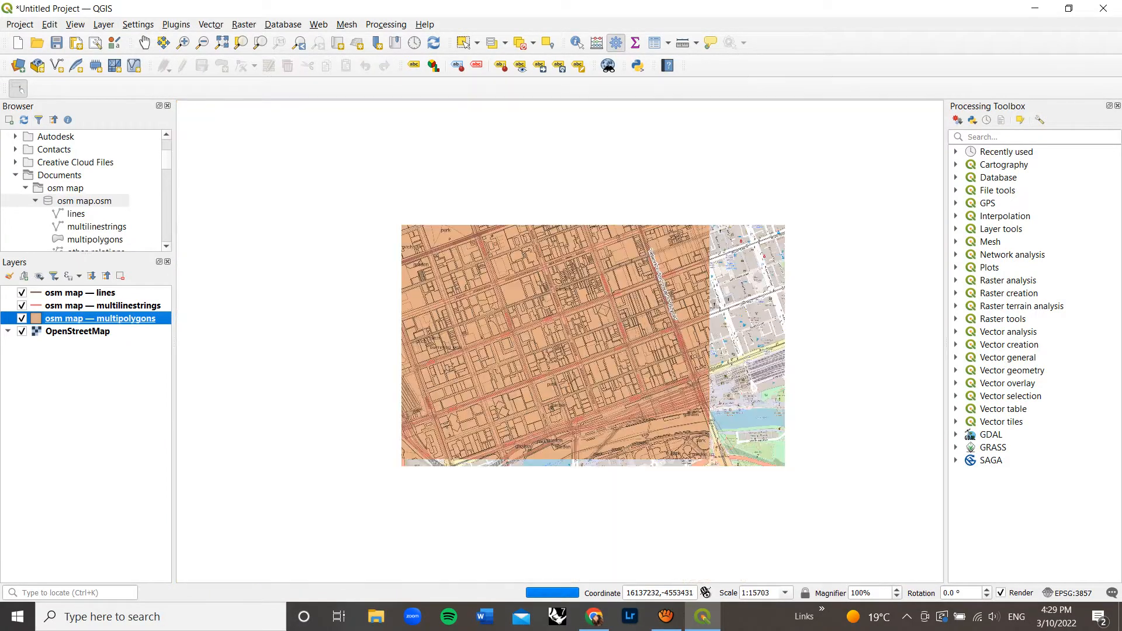
pyautogui.scroll(2, 462, 243)
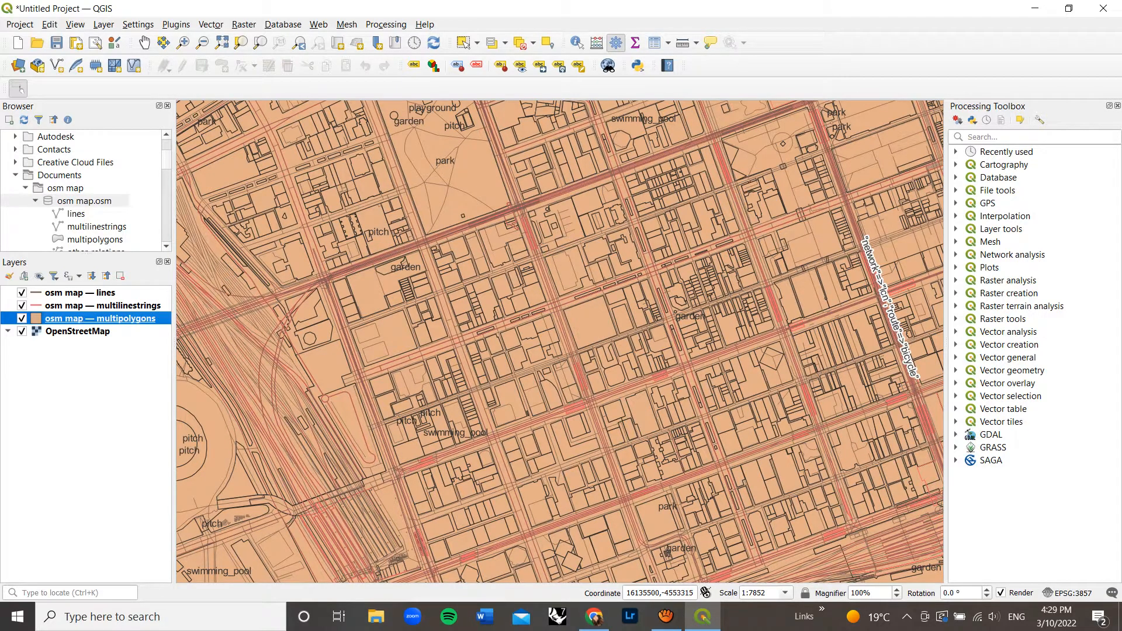
# Step: Review the available label value fields of the multipolygons layer and close its properties, keeping leisure as the value
pyautogui.doubleClick(100, 319)
pyautogui.click(535, 154)
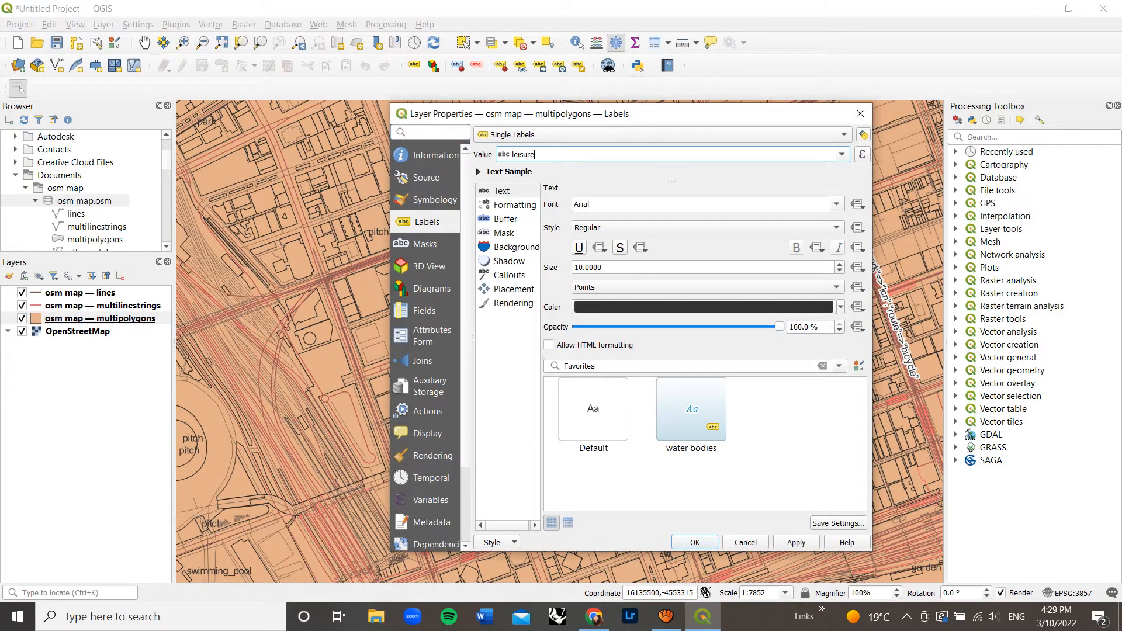
pyautogui.click(841, 154)
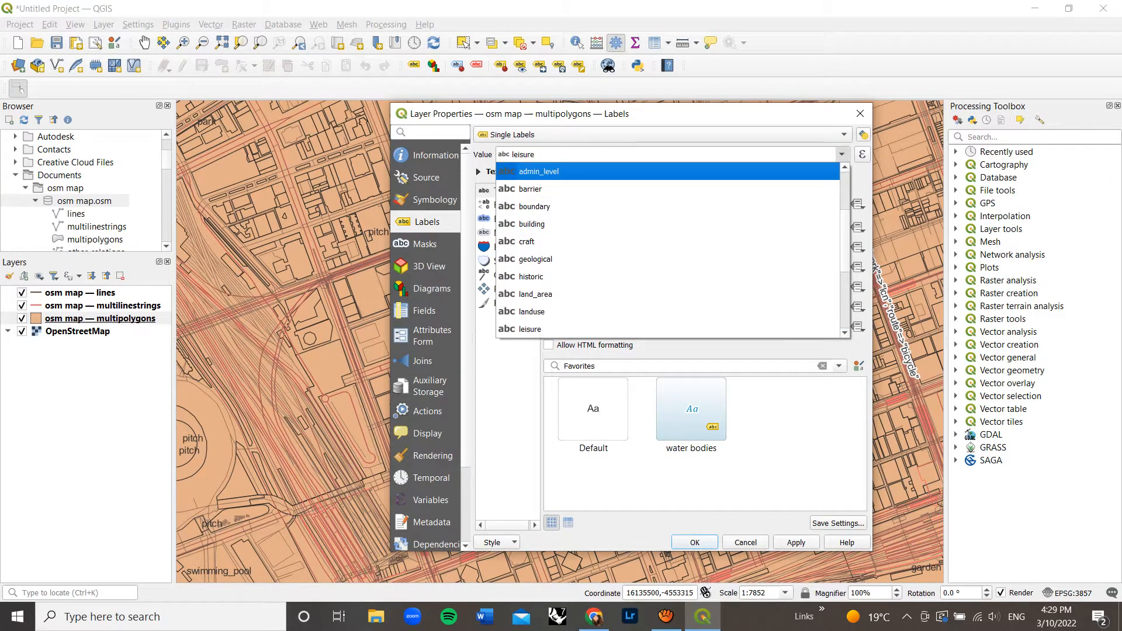
pyautogui.click(860, 113)
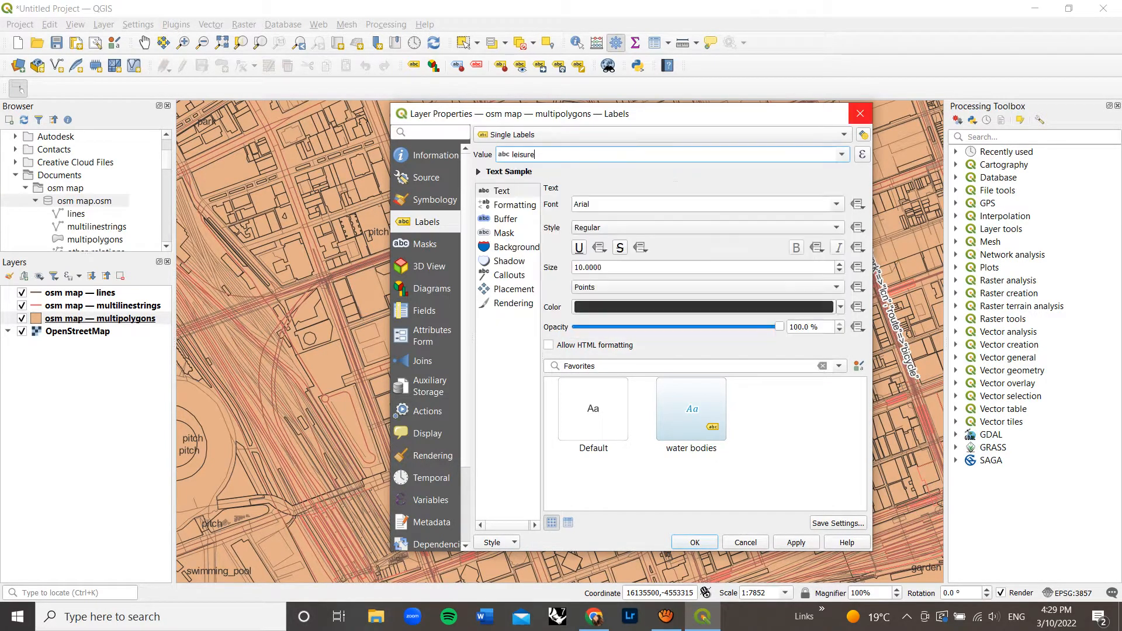
pyautogui.click(860, 113)
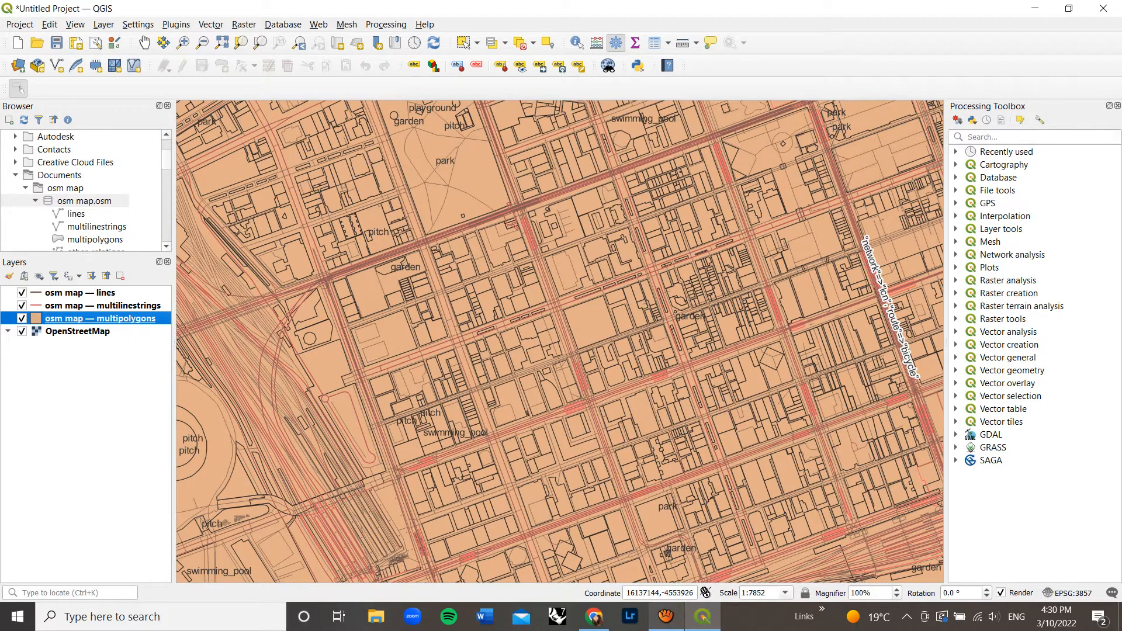
pyautogui.scroll(-1, 593, 411)
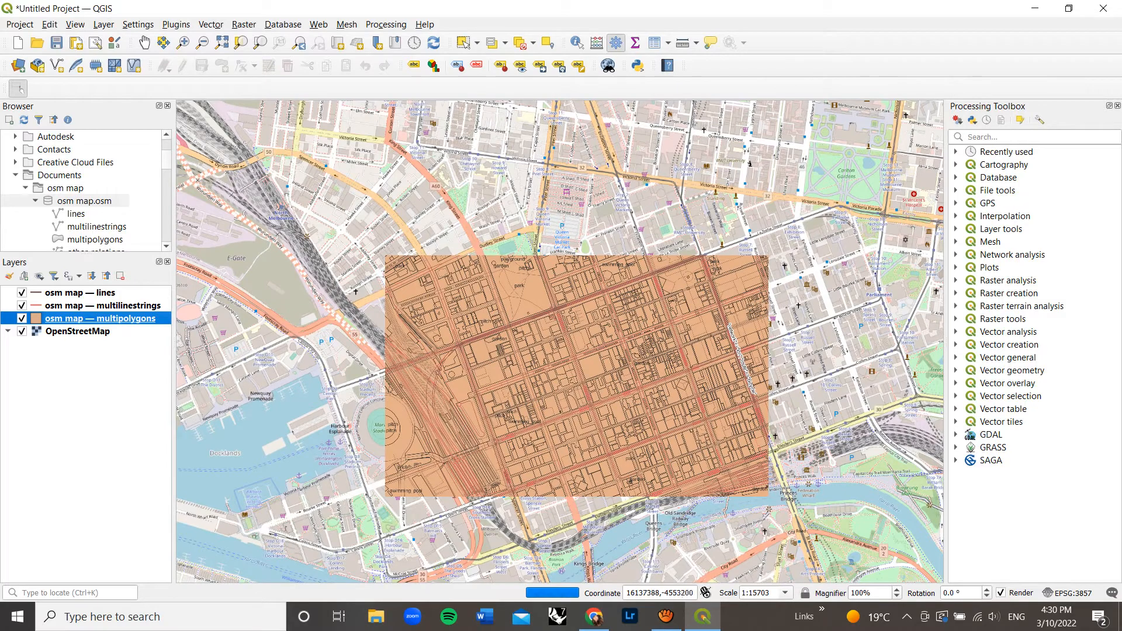